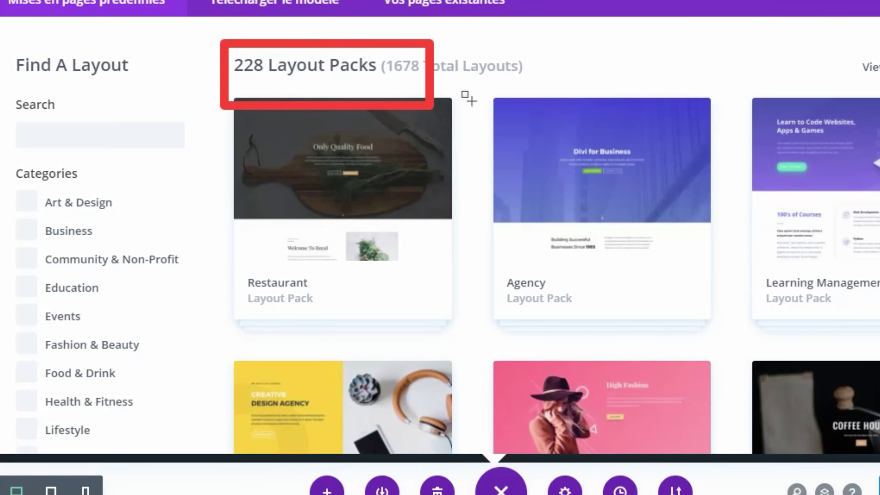
drag(471, 100, 549, 95)
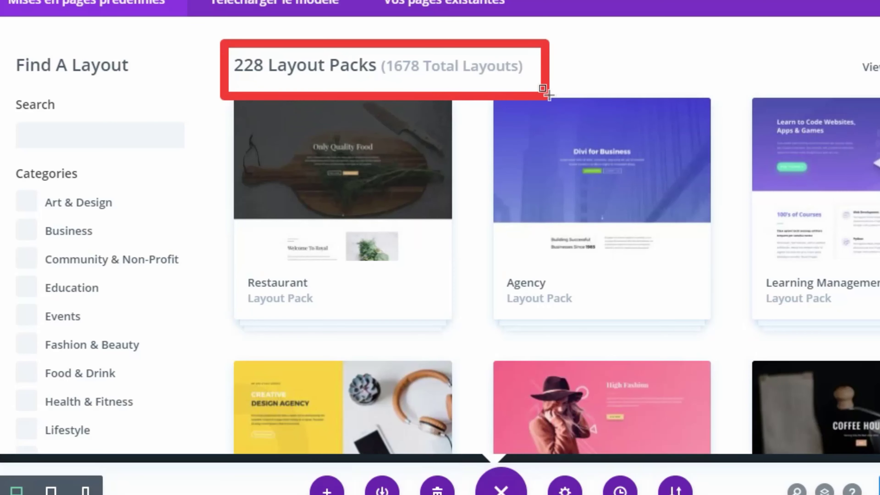
key(ctrl+z)
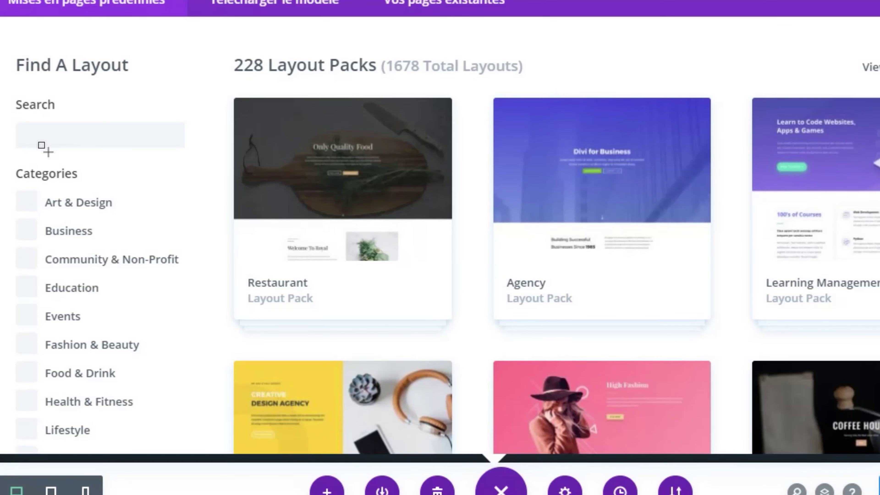
mouse_move(3, 101)
mouse_down()
mouse_move(162, 111)
mouse_move(190, 442)
mouse_up()
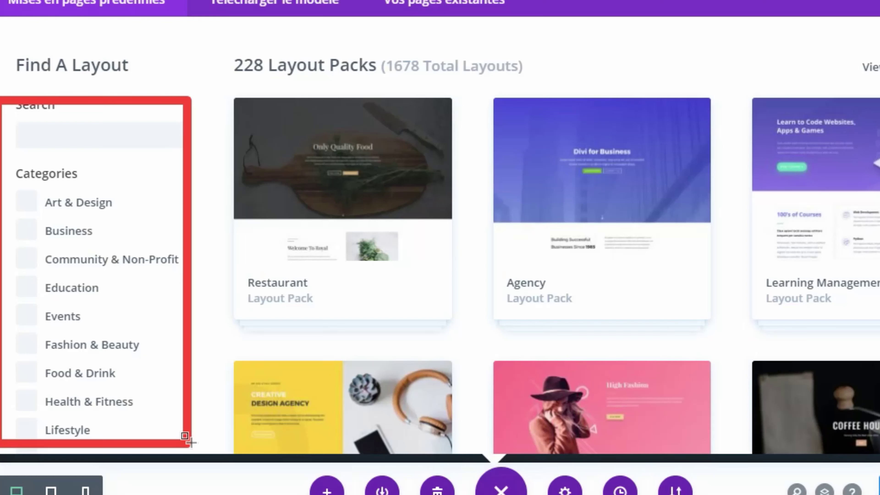
key(Escape)
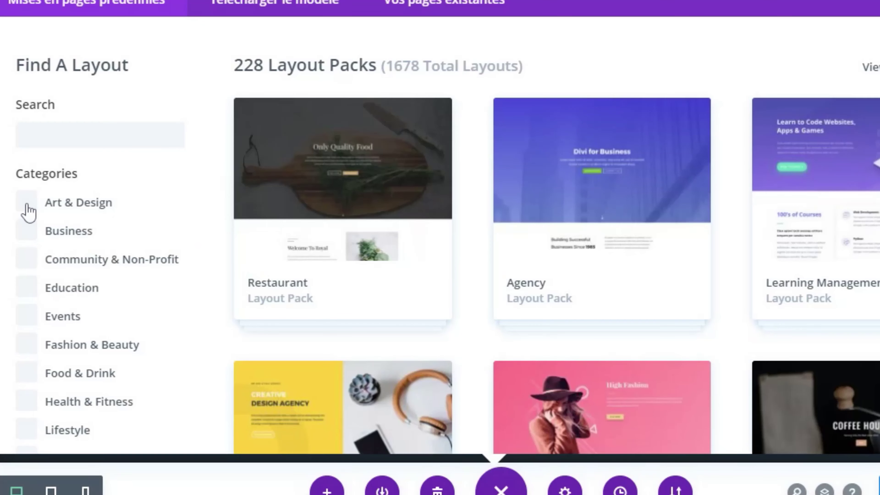
Filter the predefined layout packs by the Services category and open the Travel Agency layout pack
scroll(177, 287, down, 5)
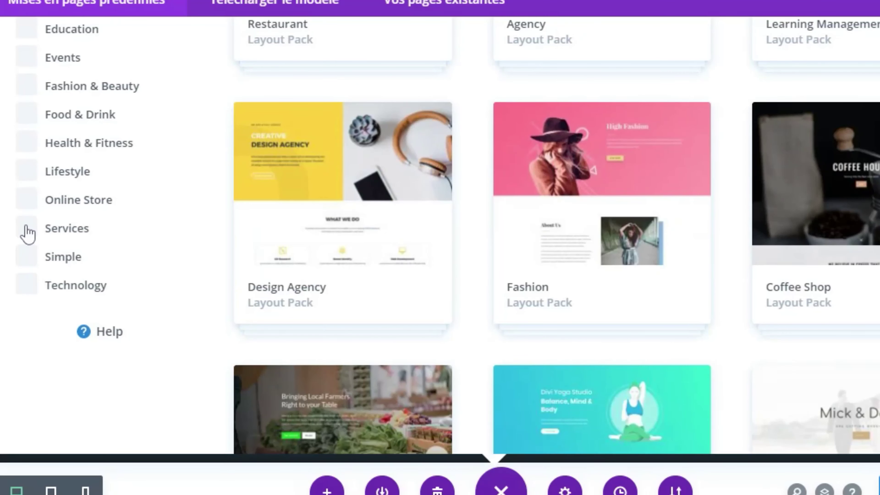
click(27, 230)
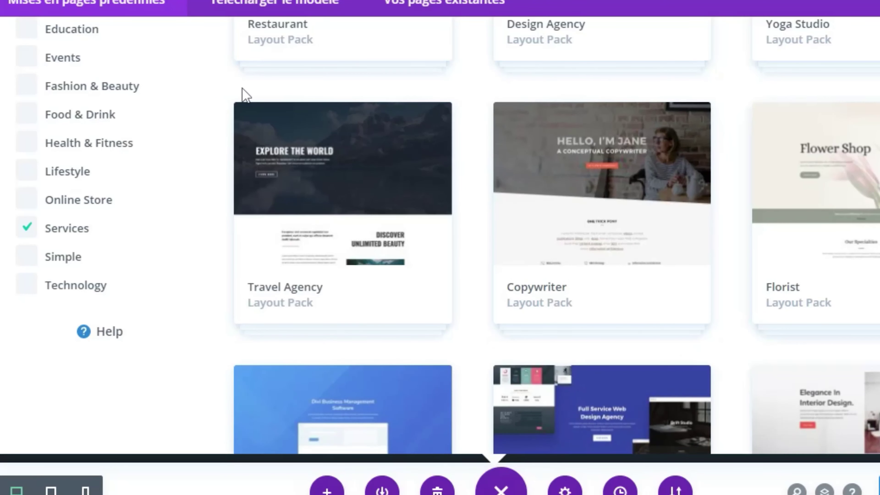
mouse_move(218, 80)
mouse_down()
mouse_move(218, 138)
mouse_move(481, 344)
mouse_move(450, 325)
mouse_up()
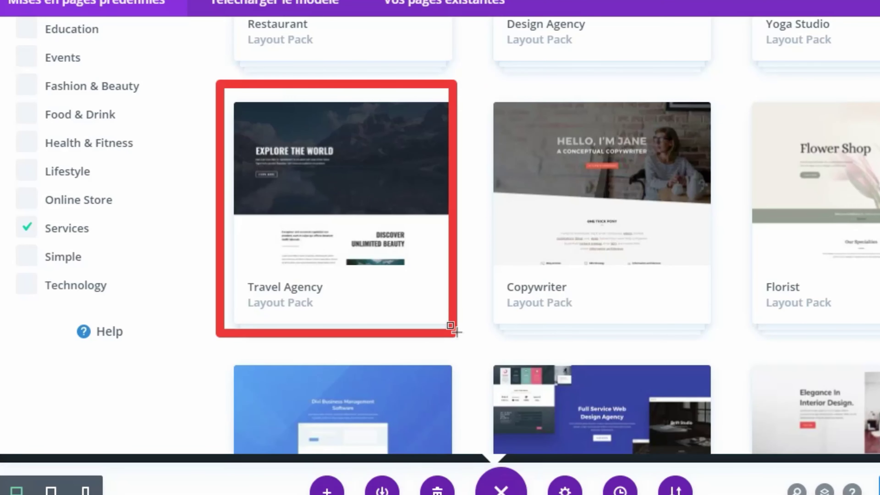
key(Escape)
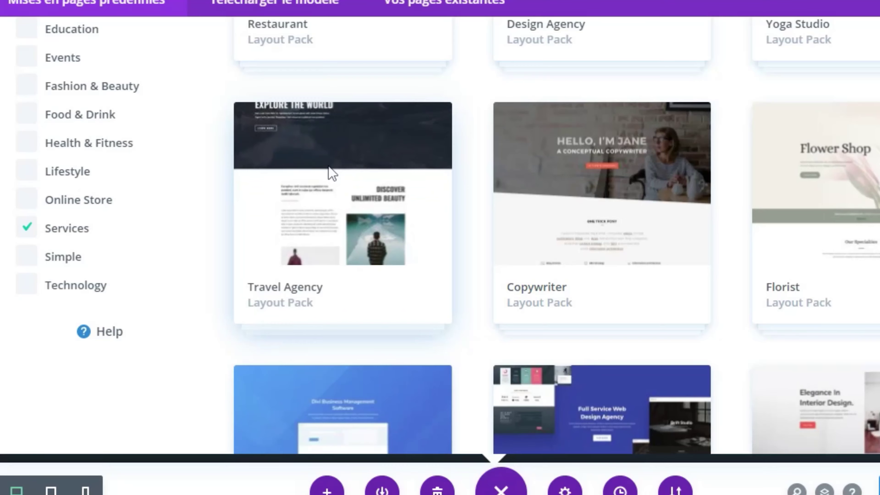
click(329, 168)
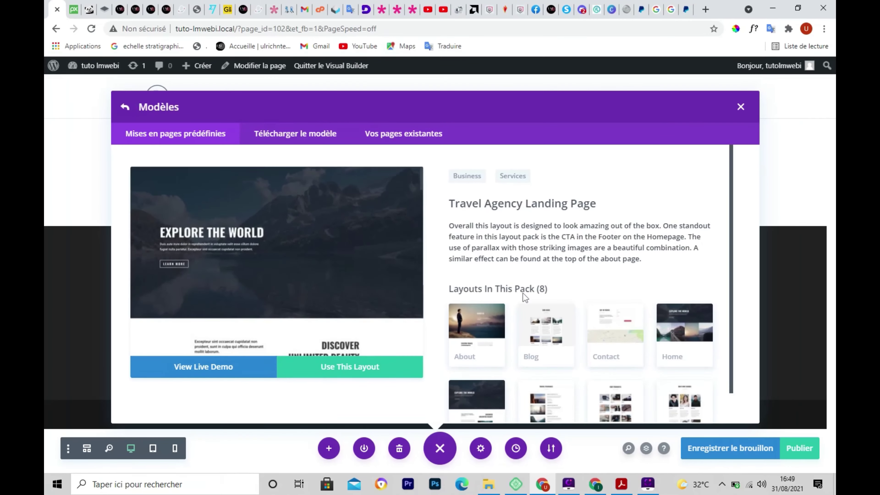
Examine the layouts included in the Travel Agency pack, including Landing, and its live demo and use options
scroll(525, 295, down, 1)
scroll(524, 294, up, 1)
key(ctrl+F5)
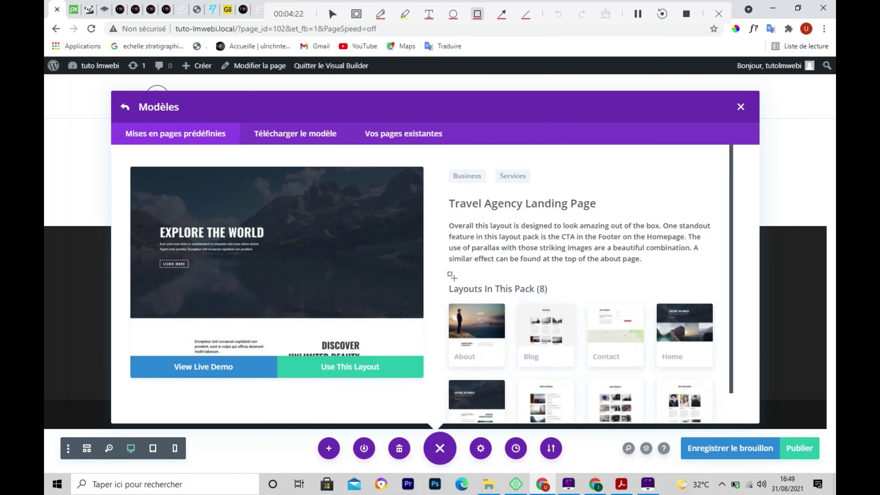
mouse_move(442, 286)
mouse_down()
mouse_move(660, 302)
mouse_move(727, 357)
mouse_move(728, 423)
mouse_up()
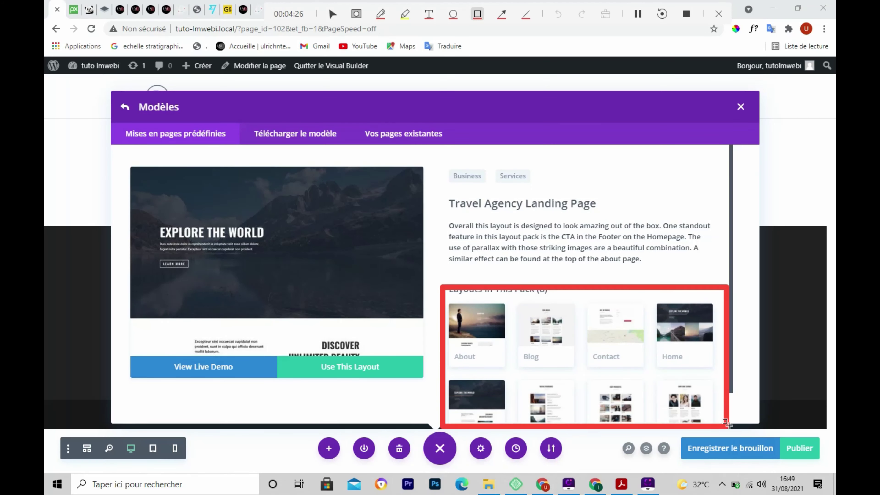
key(ctrl+F5)
key(ctrl+F5)
mouse_move(124, 342)
mouse_down()
mouse_move(242, 389)
mouse_move(280, 383)
mouse_up()
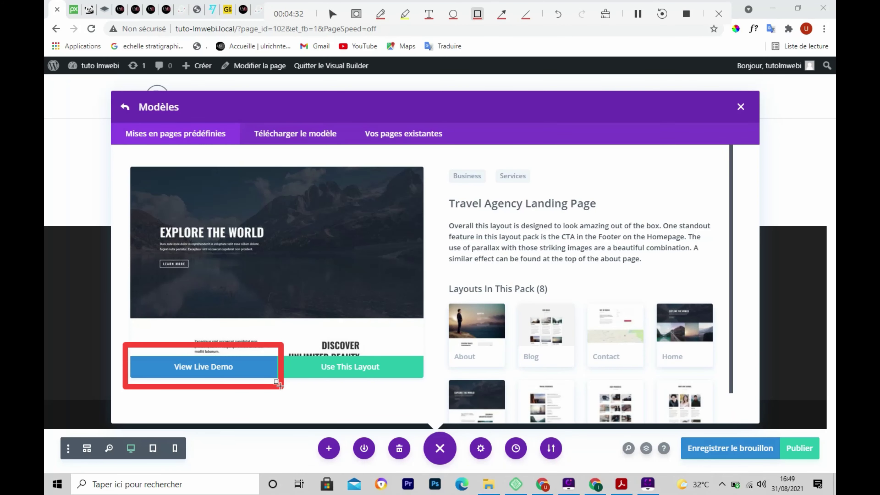
key(ctrl+F5)
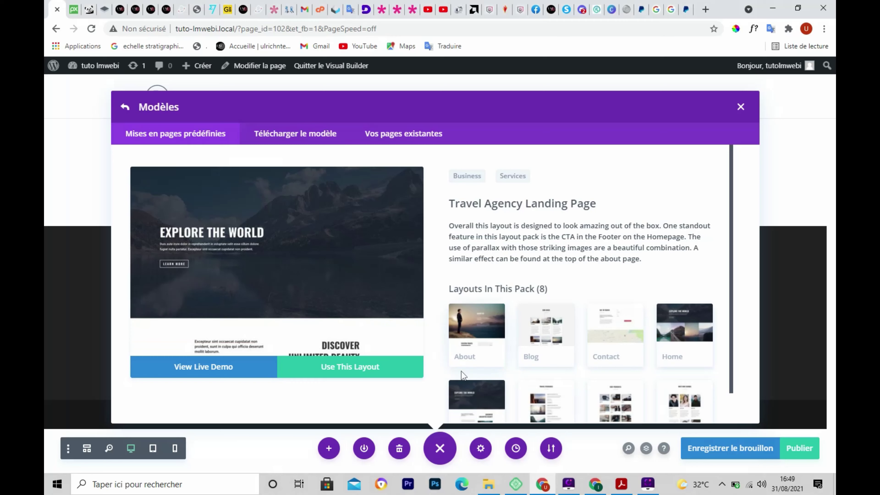
scroll(729, 305, down, 1)
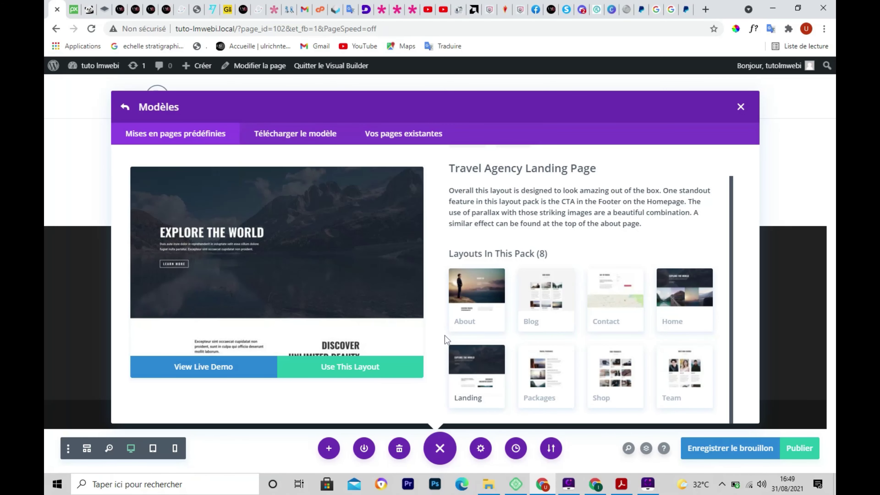
key(F9)
mouse_move(442, 333)
mouse_down()
mouse_move(446, 399)
mouse_move(516, 410)
mouse_up()
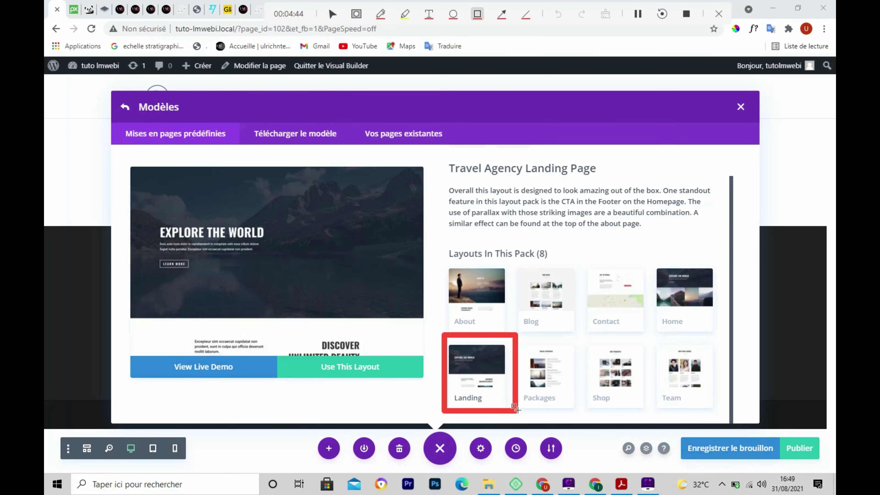
key(F9)
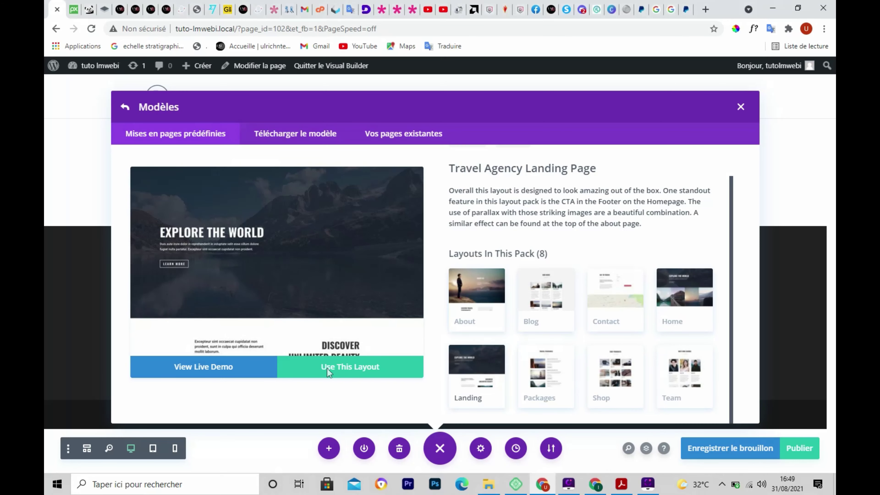
key(F9)
mouse_move(280, 349)
mouse_down()
mouse_move(329, 381)
mouse_move(420, 380)
mouse_up()
key(F9)
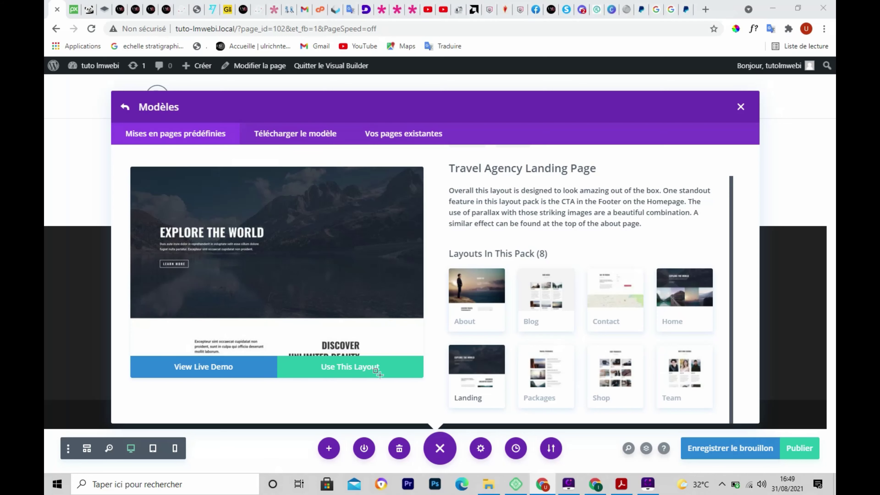
Load the Travel Agency Landing layout into the page
click(364, 376)
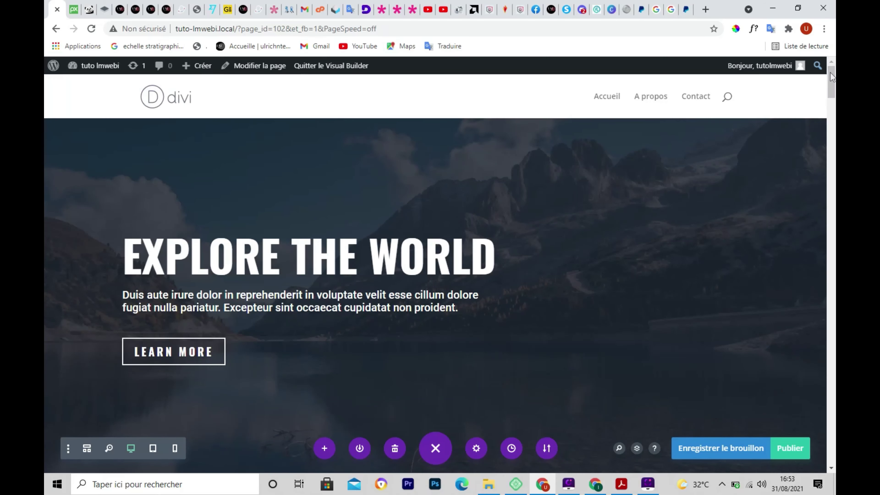
drag(831, 77, 746, 114)
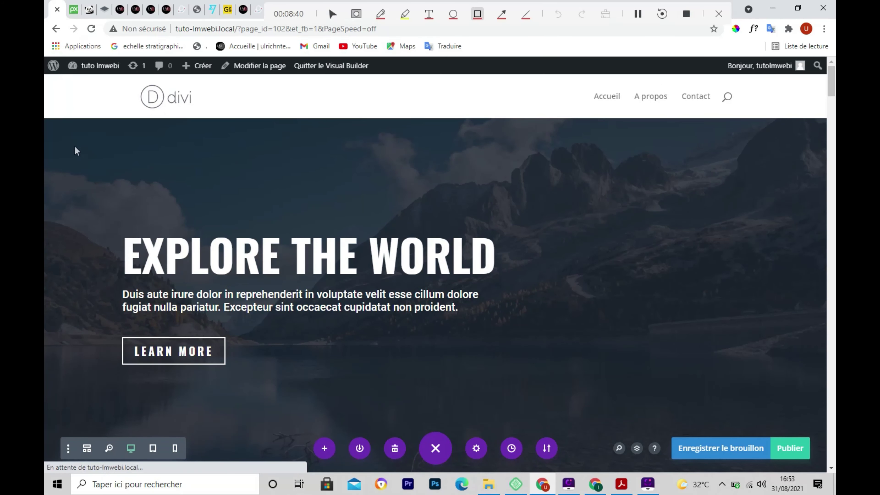
mouse_move(48, 121)
mouse_down()
mouse_move(59, 471)
mouse_move(449, 485)
mouse_move(660, 470)
mouse_up()
drag(783, 476, 833, 481)
key(Escape)
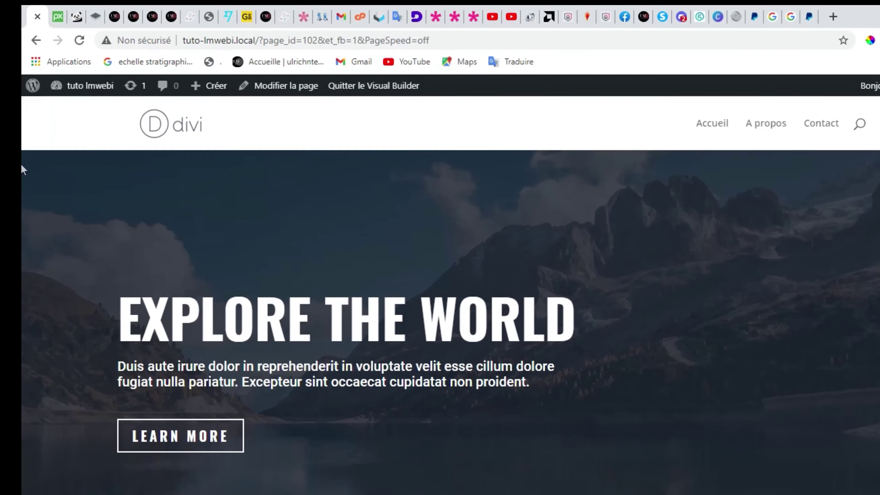
Delete the "Explore the World" section at the start of the page and save the page
mouse_move(27, 162)
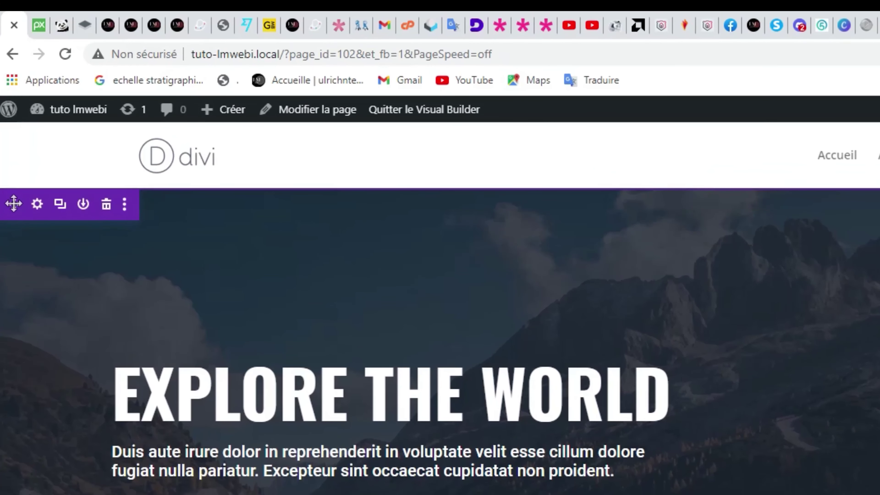
click(107, 208)
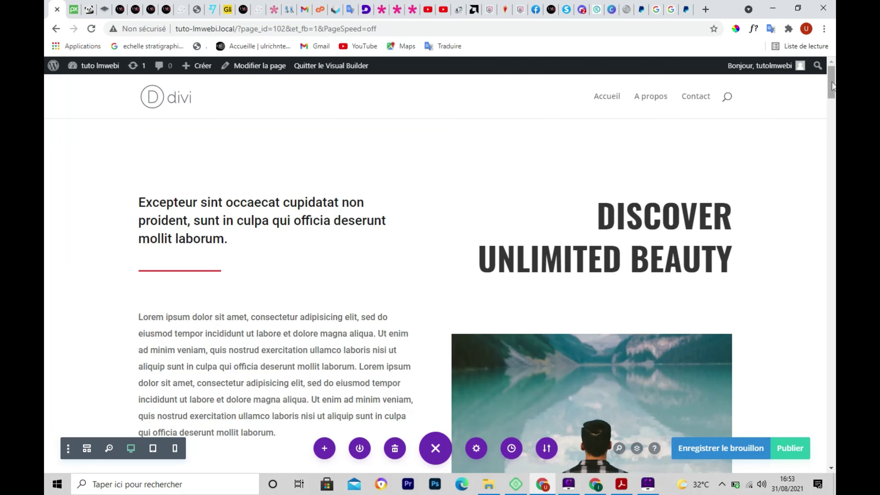
key(ctrl+s)
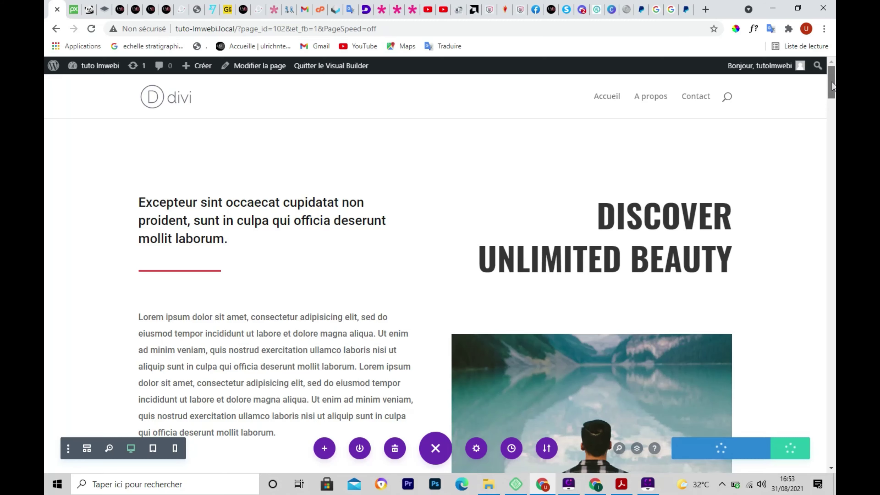
Add a new Plein écran section directly above the Top Destinations section
drag(833, 86, 833, 149)
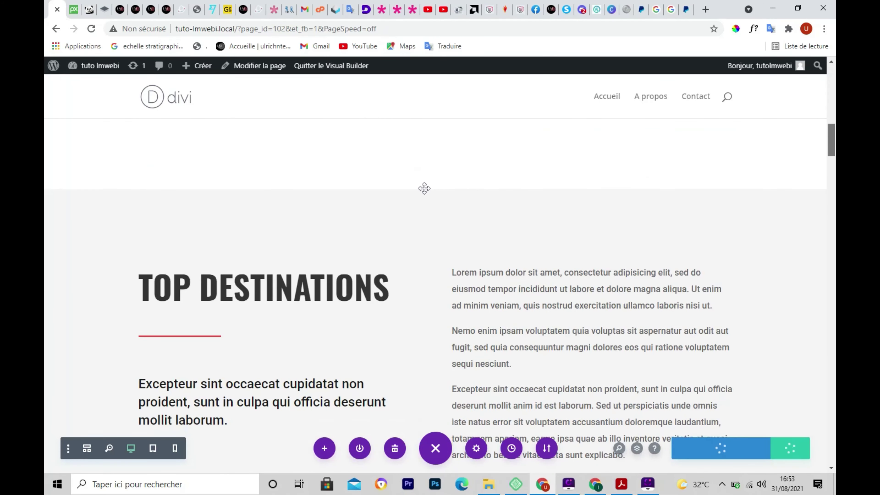
scroll(424, 189, down, 1)
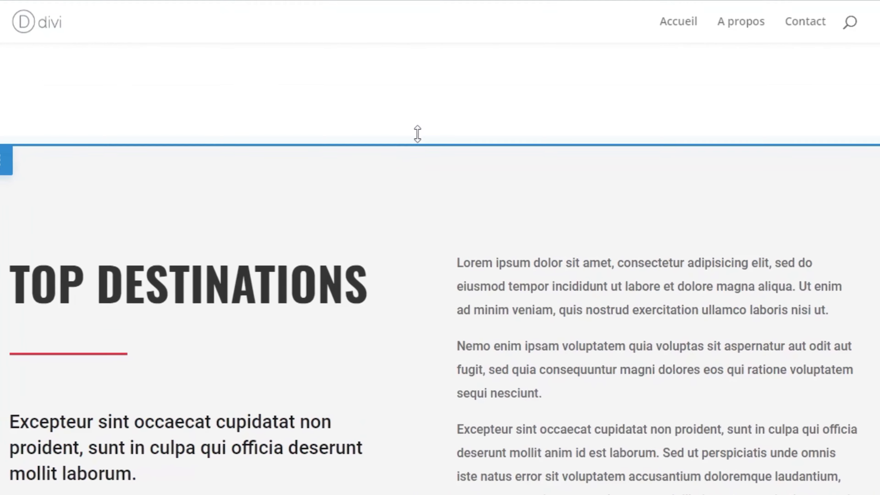
mouse_move(426, 130)
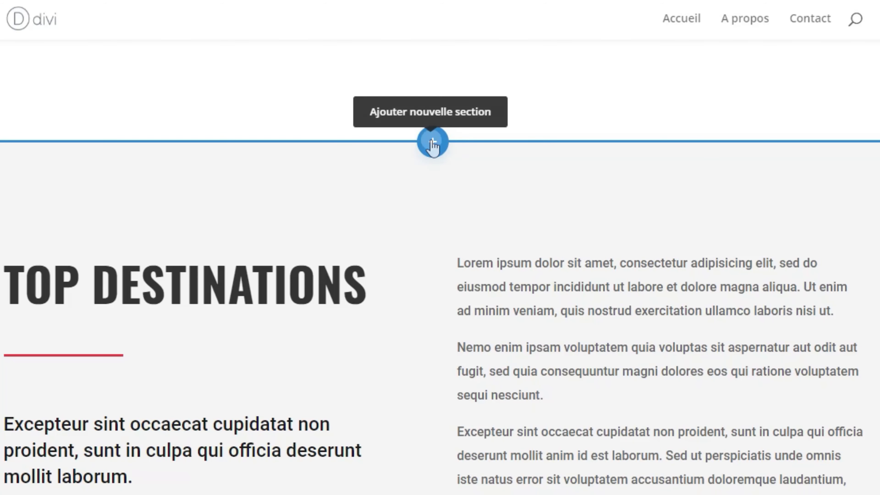
click(433, 143)
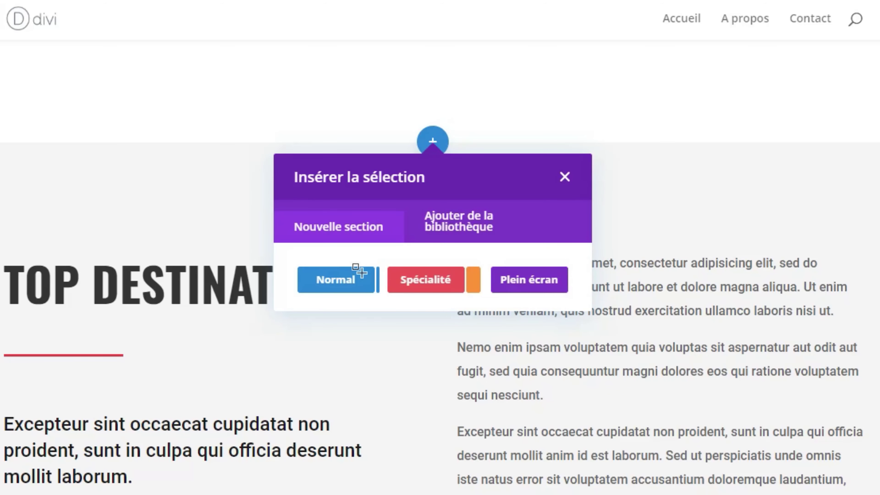
drag(285, 253, 388, 303)
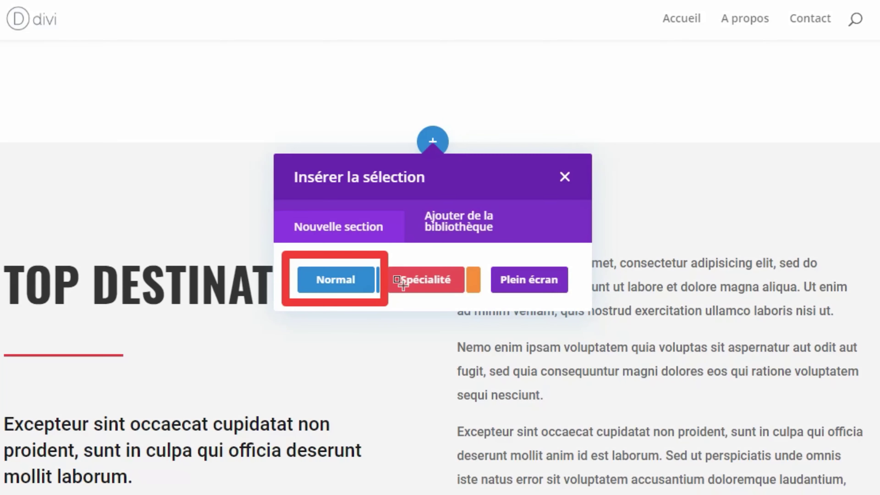
mouse_move(378, 253)
mouse_down()
mouse_move(444, 316)
mouse_move(487, 304)
mouse_up()
mouse_move(483, 248)
mouse_down()
mouse_move(484, 295)
mouse_move(573, 301)
mouse_up()
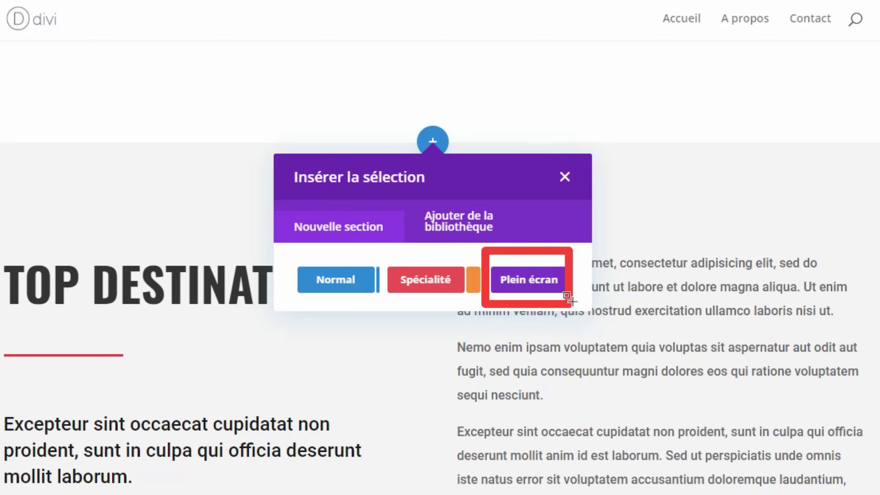
key(Escape)
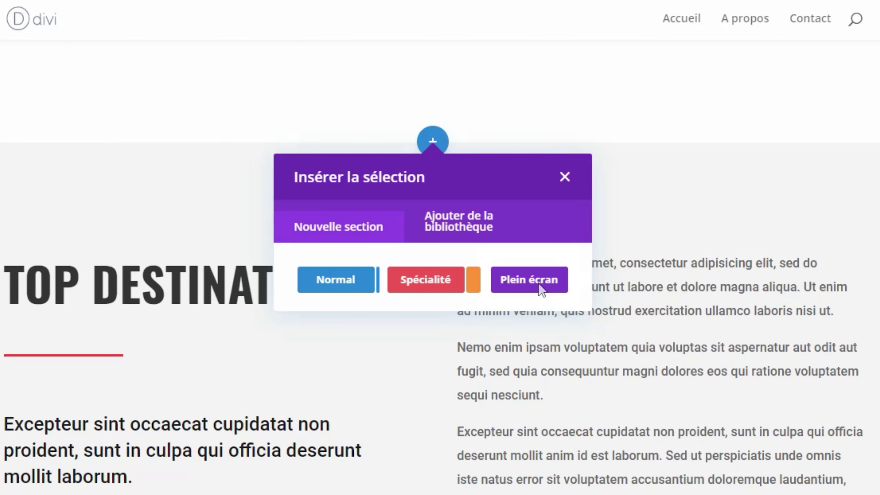
click(538, 282)
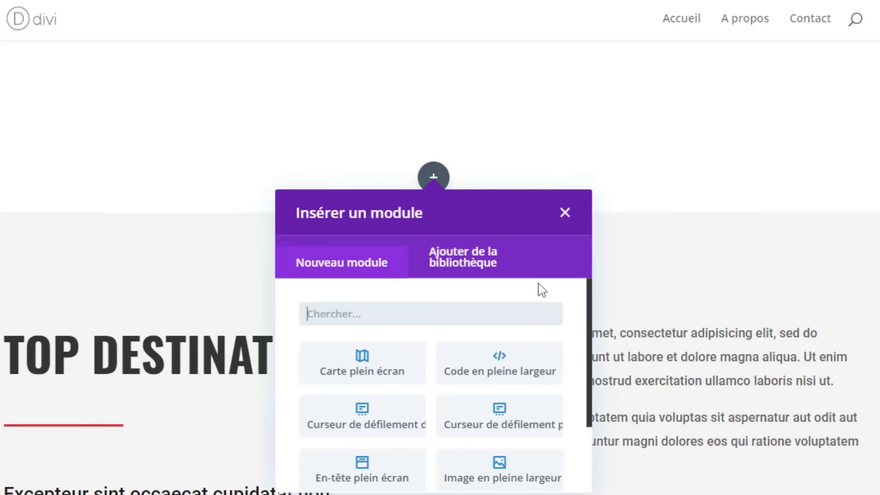
Insert an En-tête plein écran module into the new full-width section and close its settings without editing the content
scroll(378, 383, down, 2)
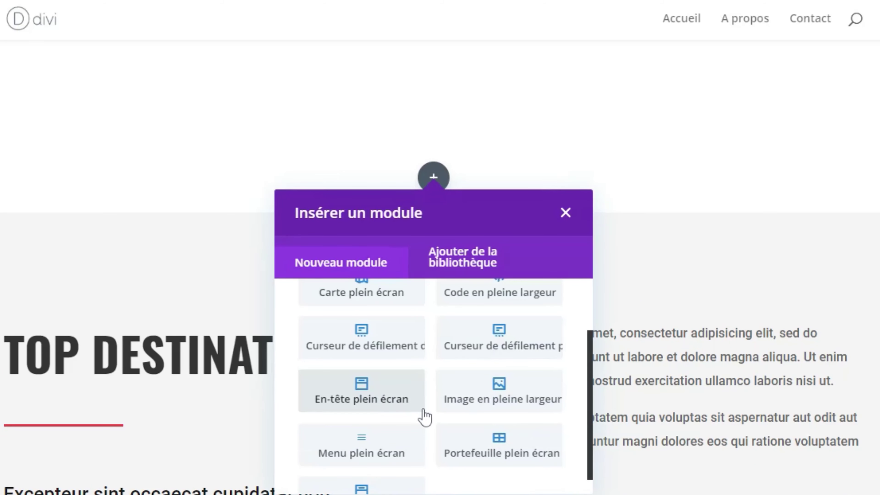
click(357, 406)
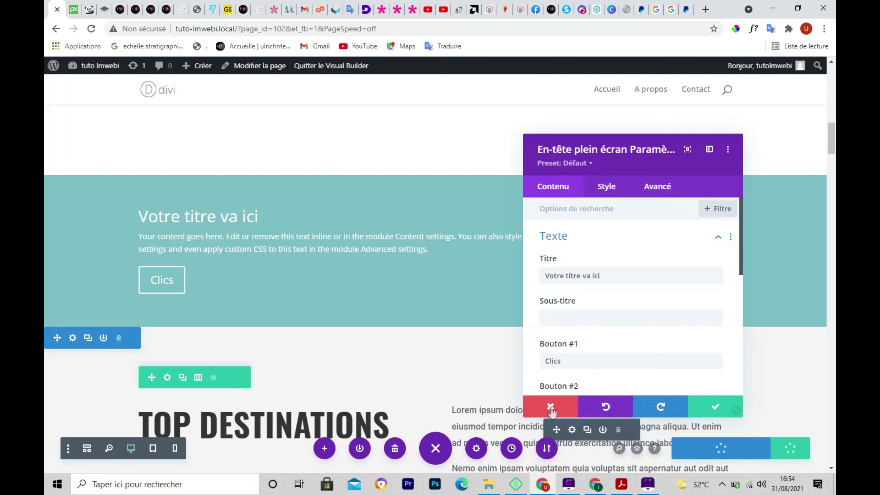
click(551, 407)
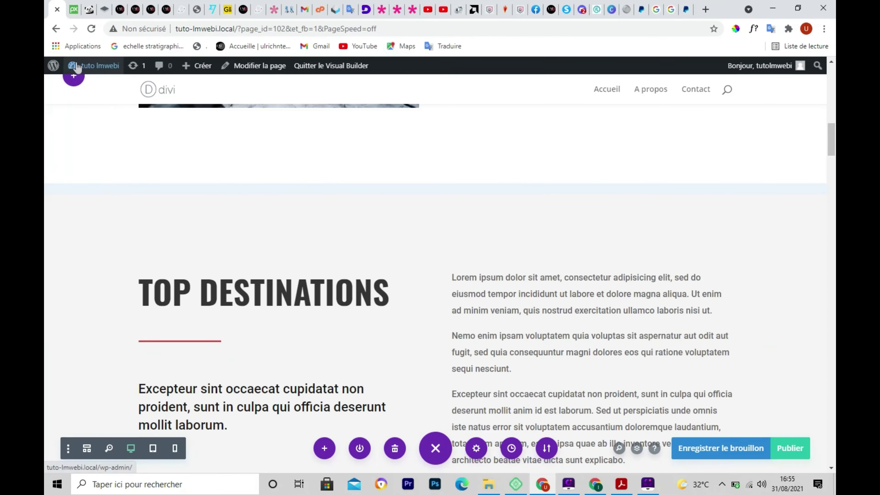
Move the full-width header section to the start of the page, above the "Discover Unlimited Beauty" section
mouse_move(77, 67)
drag(77, 67, 89, 113)
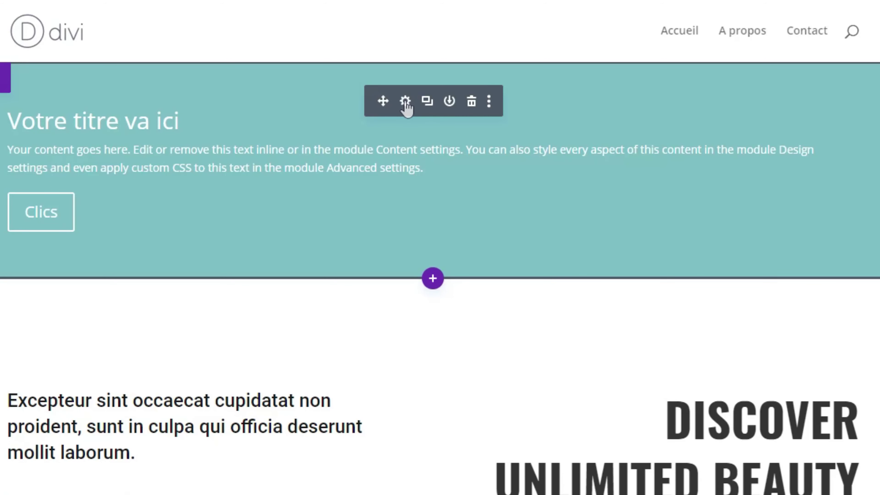
Open the settings of the full-width header module at the start of the page
click(405, 101)
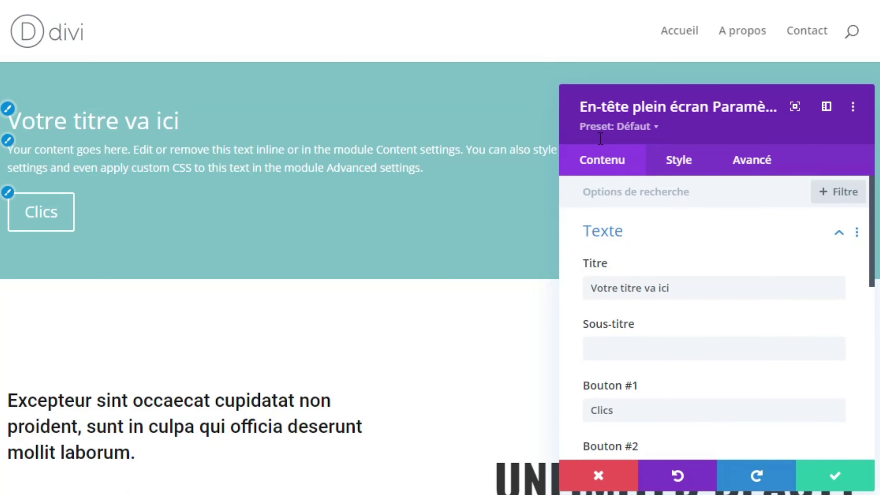
mouse_move(564, 125)
mouse_down()
mouse_move(566, 179)
mouse_move(779, 191)
mouse_move(817, 182)
mouse_up()
key(ctrl+z)
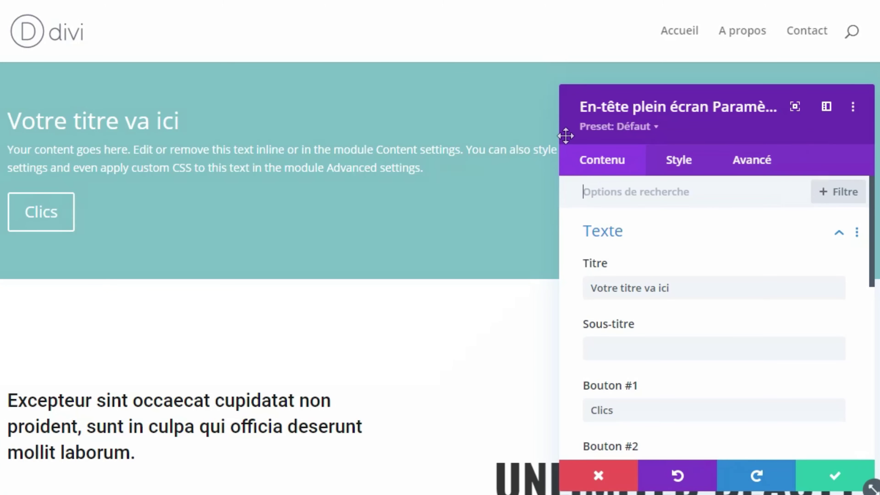
drag(564, 129, 647, 177)
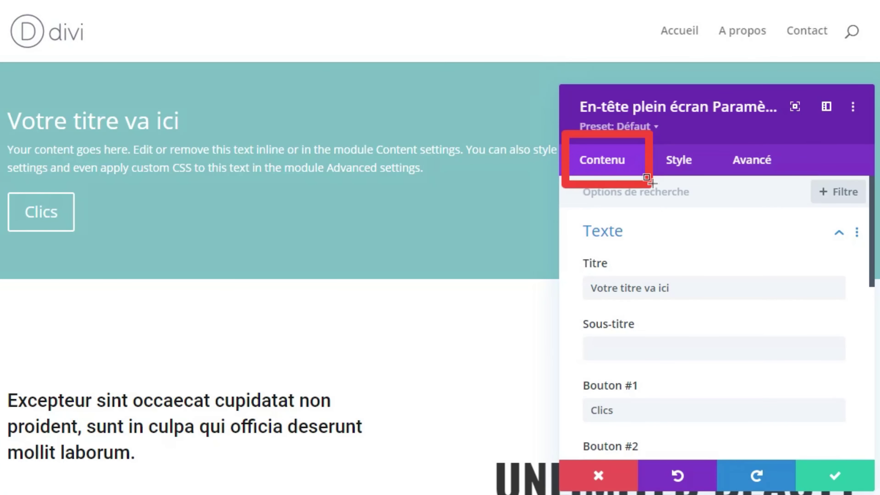
key(ctrl+z)
drag(641, 131, 715, 174)
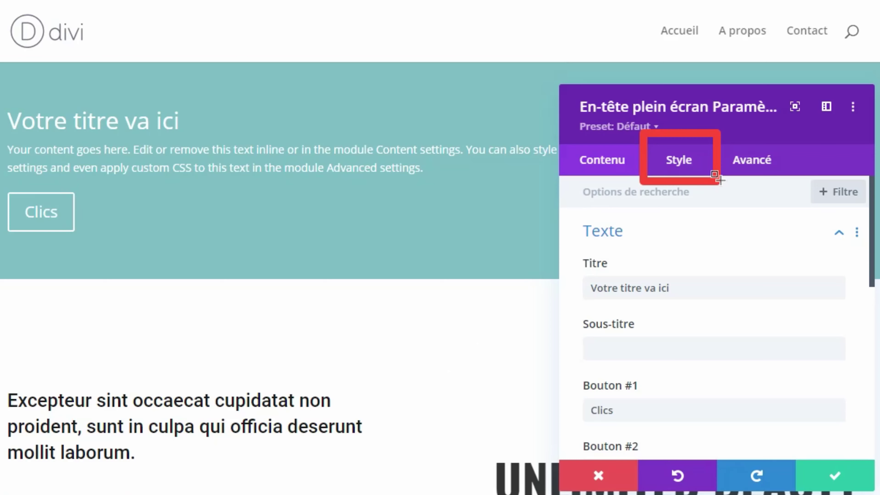
key(ctrl+z)
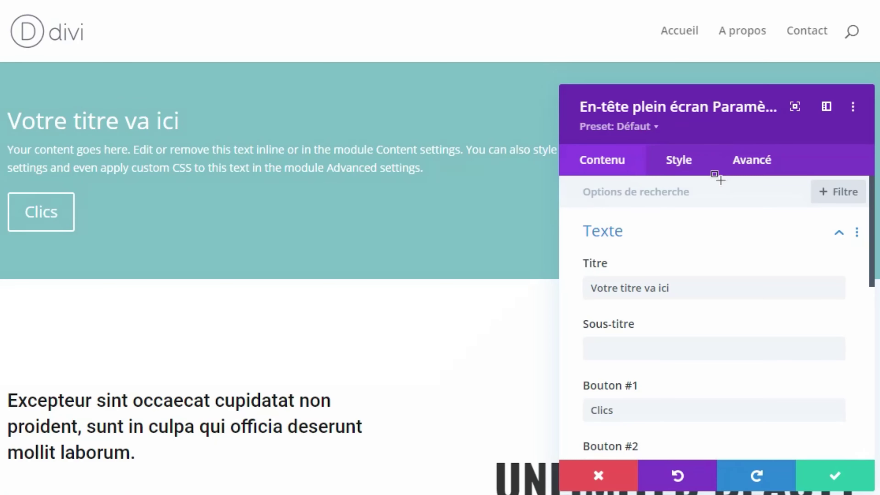
mouse_move(724, 134)
mouse_down()
mouse_move(724, 185)
mouse_move(795, 181)
mouse_up()
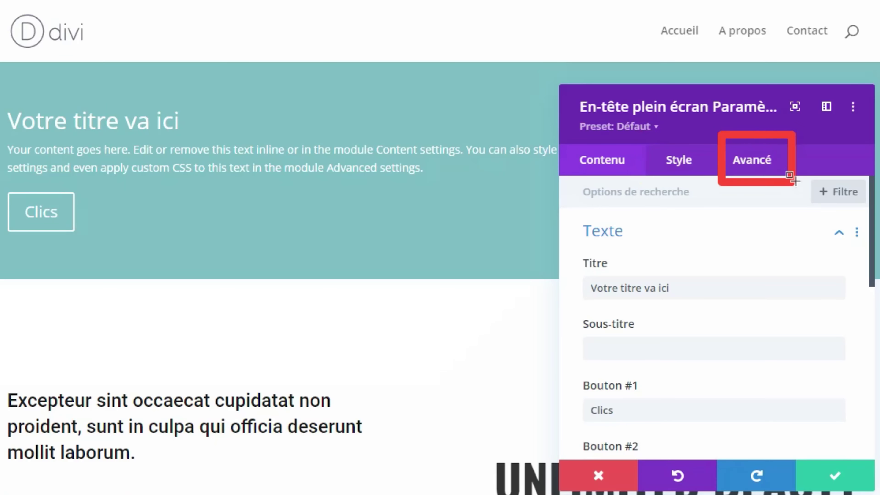
key(Escape)
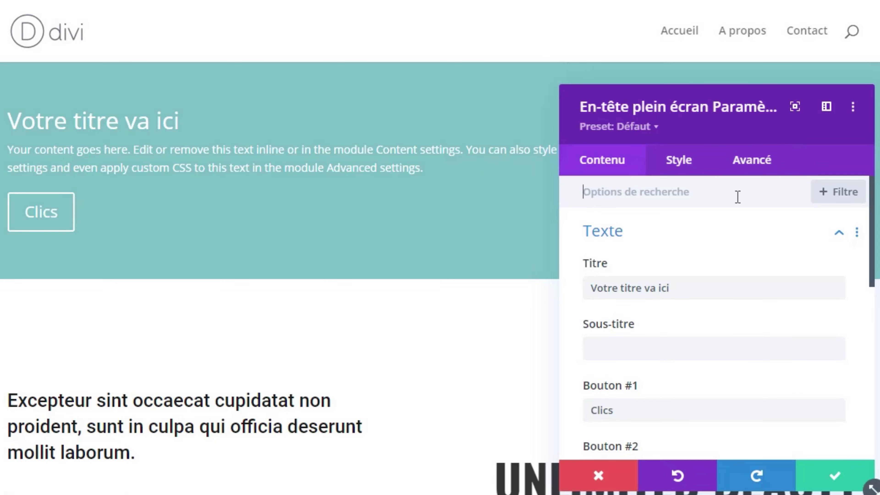
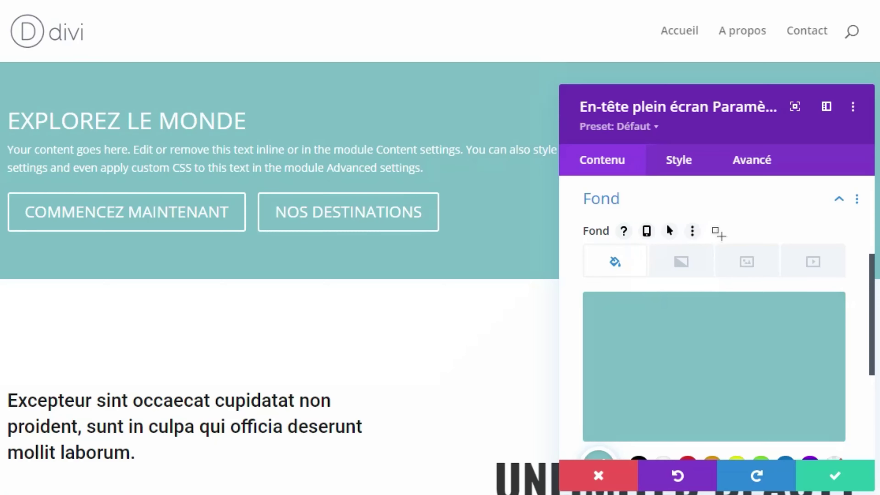
mouse_move(714, 231)
mouse_down()
mouse_move(715, 269)
mouse_move(784, 285)
mouse_up()
mouse_move(775, 231)
mouse_down()
mouse_move(802, 281)
mouse_move(850, 283)
mouse_up()
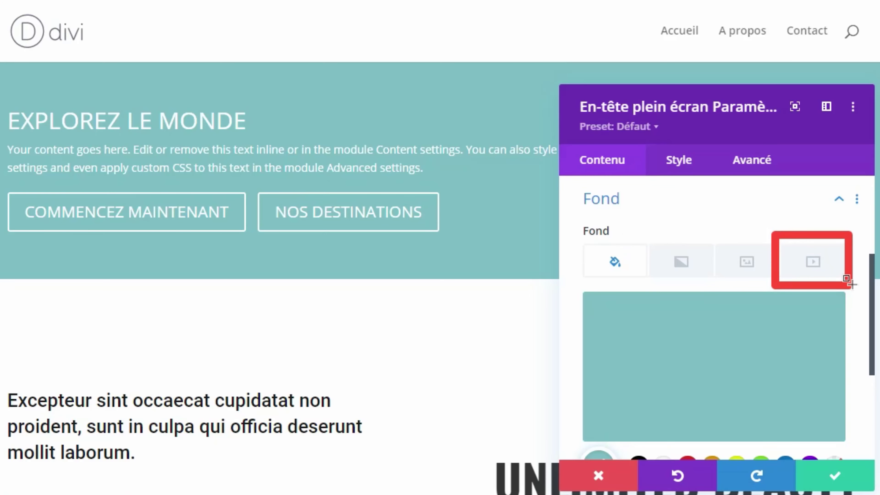
key(Escape)
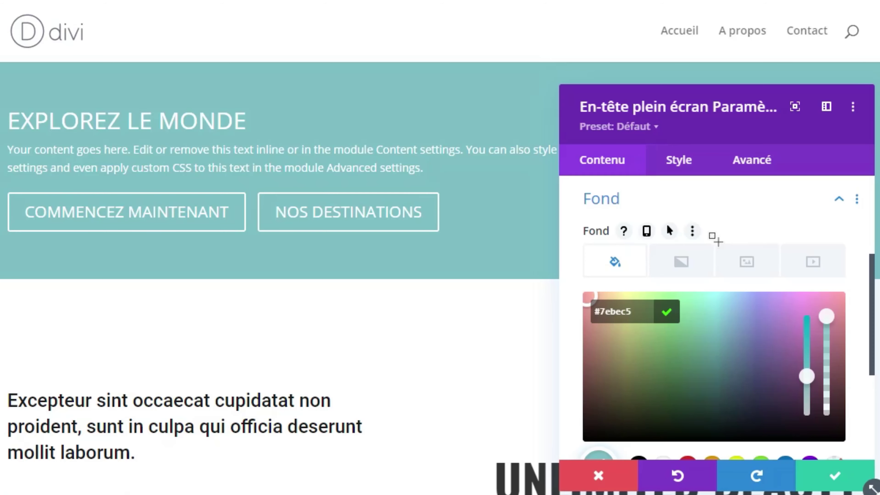
mouse_move(713, 237)
mouse_down()
mouse_move(762, 285)
mouse_move(780, 287)
mouse_up()
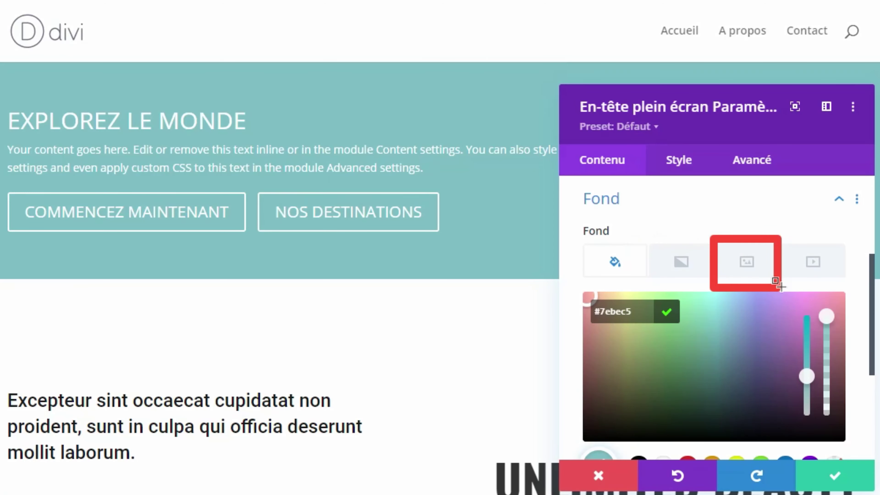
key(Escape)
Start adding a background image to the header module and switch the image chooser to uploading files
click(748, 272)
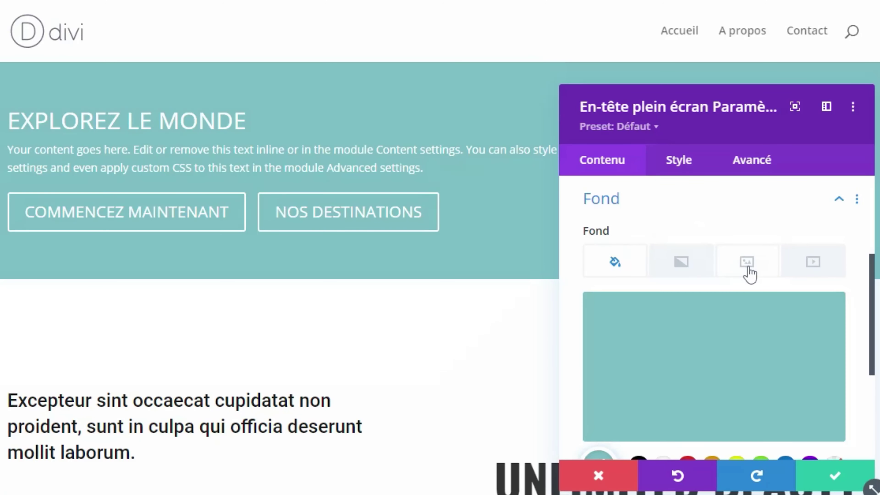
click(748, 272)
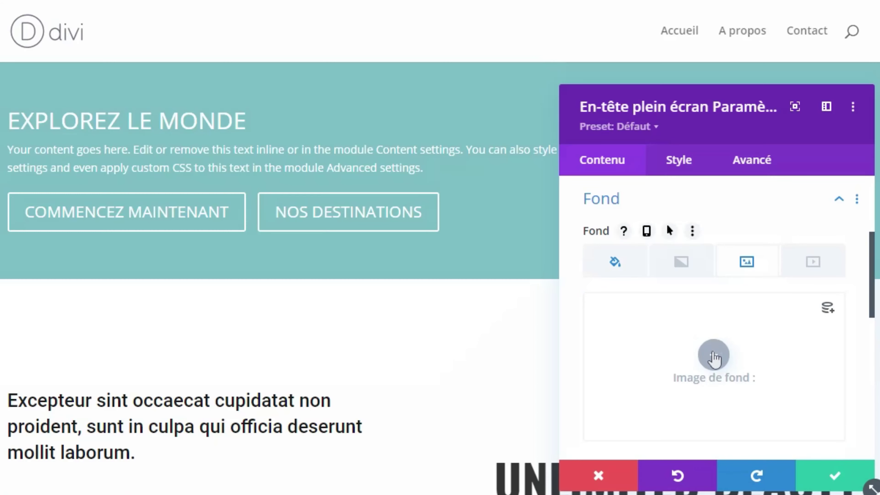
click(714, 356)
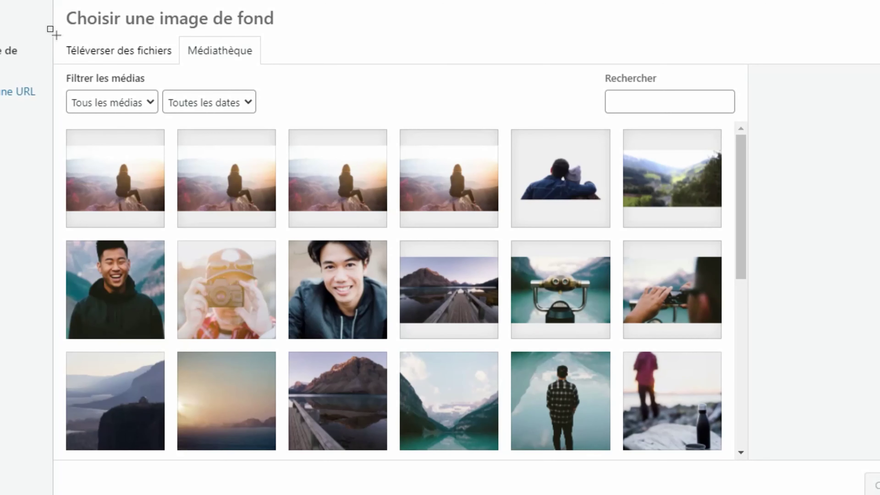
mouse_move(48, 32)
mouse_down()
mouse_move(101, 68)
mouse_move(196, 69)
mouse_up()
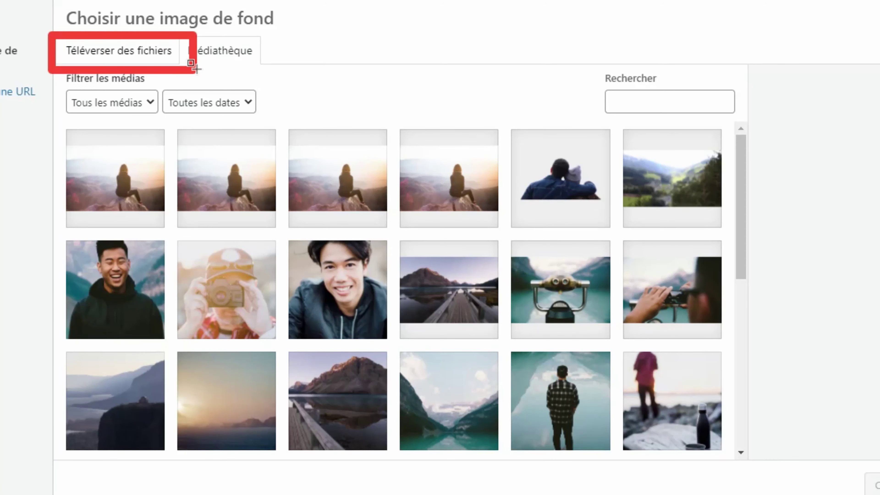
click(134, 62)
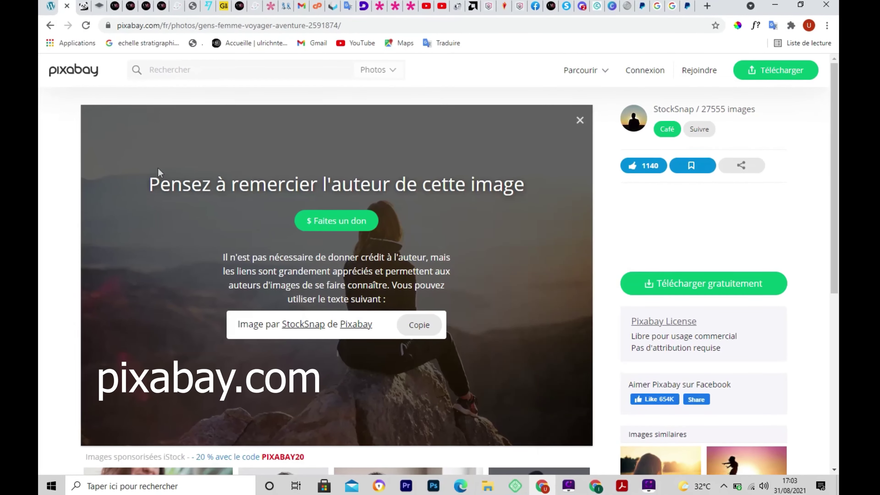
Go to the Pixabay home page and search its images for "VOYAGE"
click(71, 71)
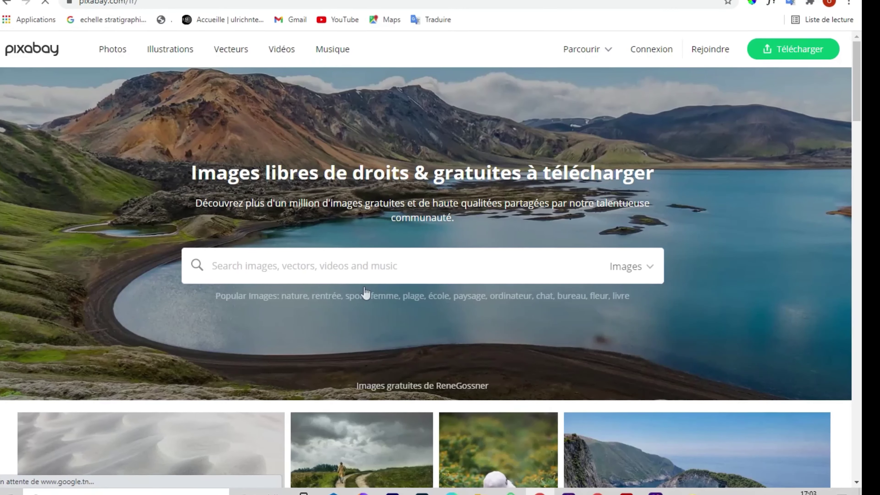
click(286, 268)
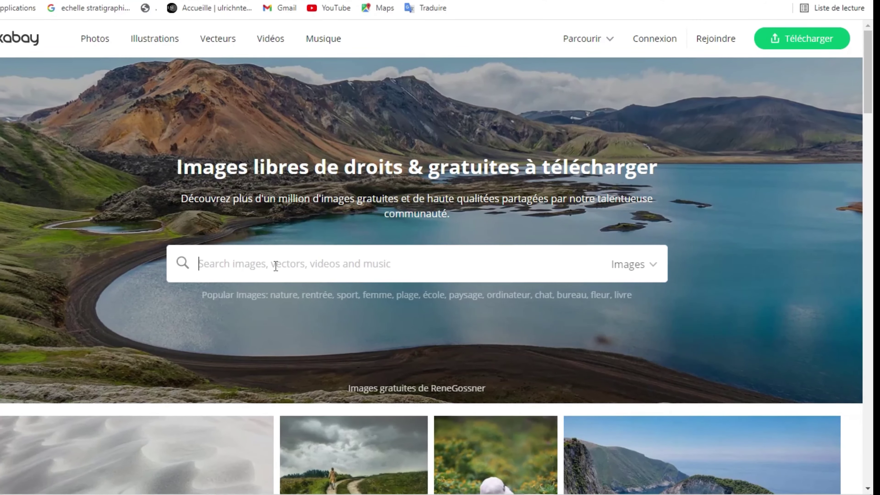
text(v)
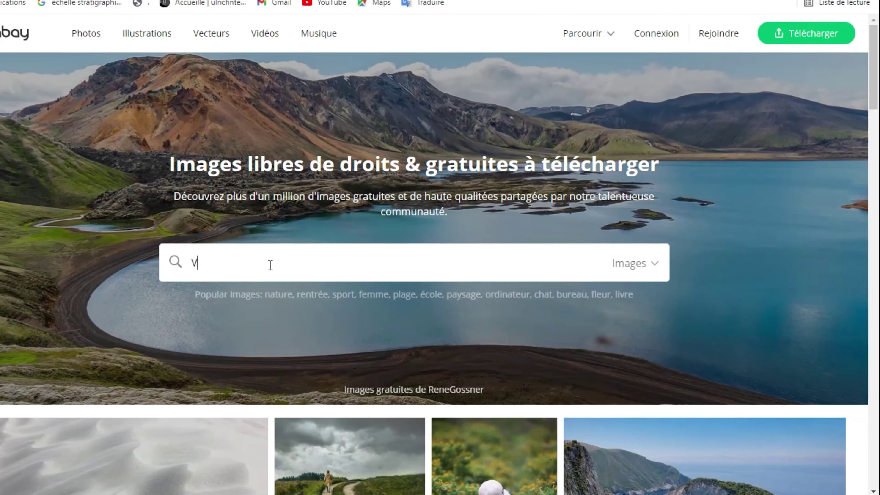
text(OYAGE)
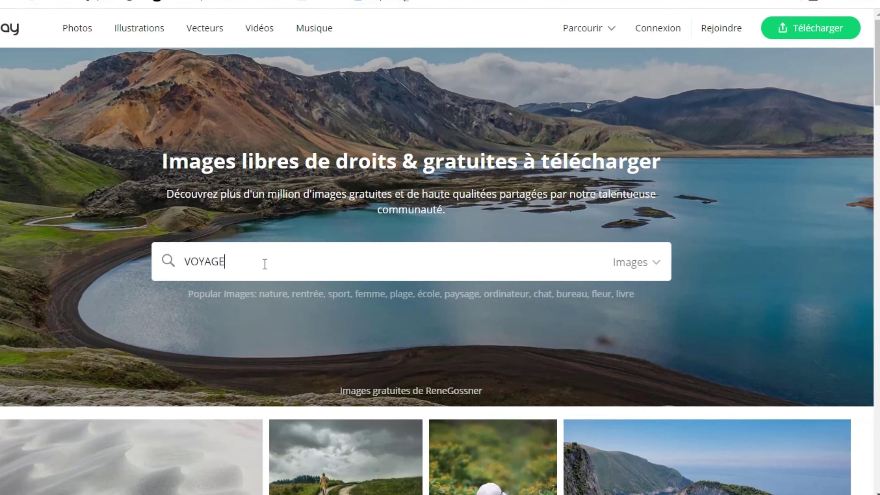
key(Return)
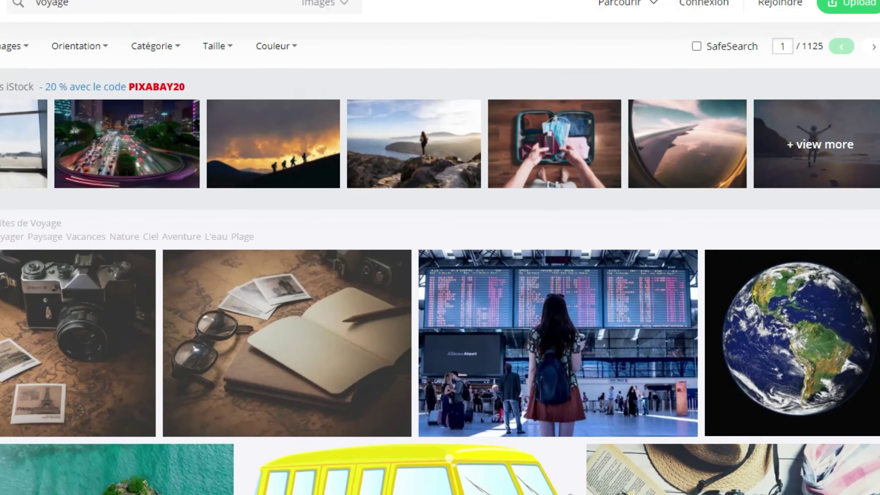
Open the photo of the woman sitting on a mountain rock from the search results
scroll(440, 247, down, 7)
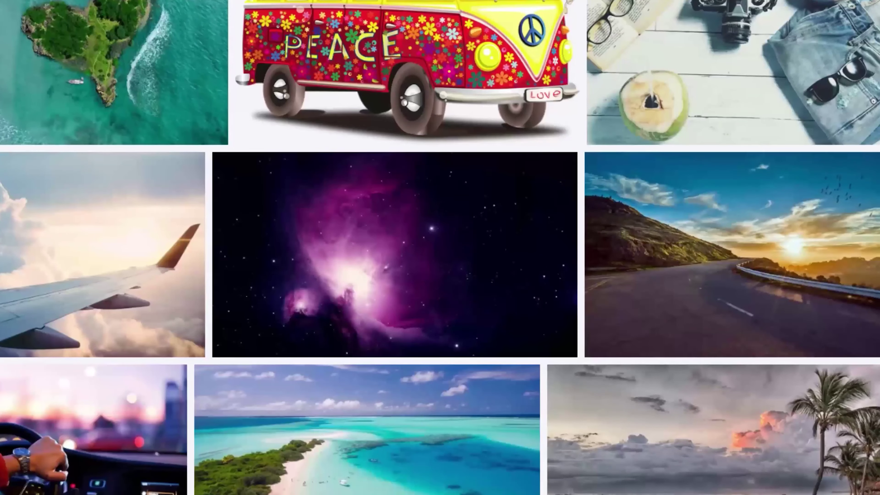
scroll(440, 247, down, 10)
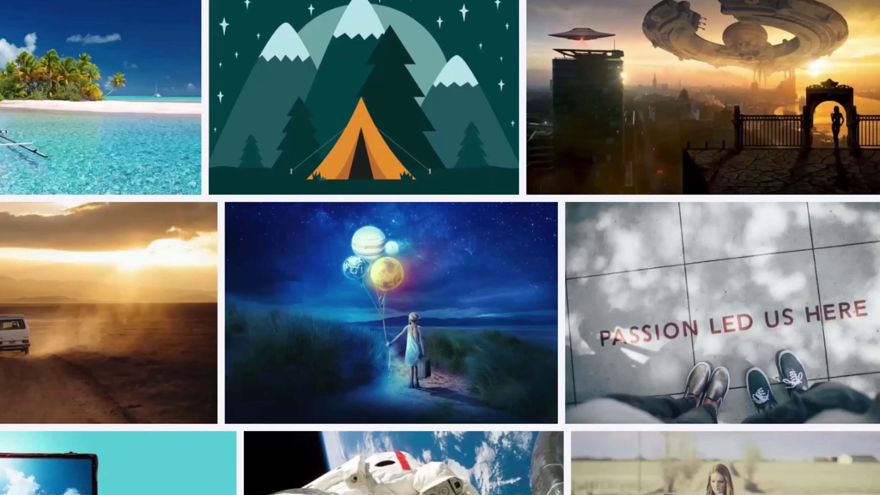
scroll(440, 247, down, 10)
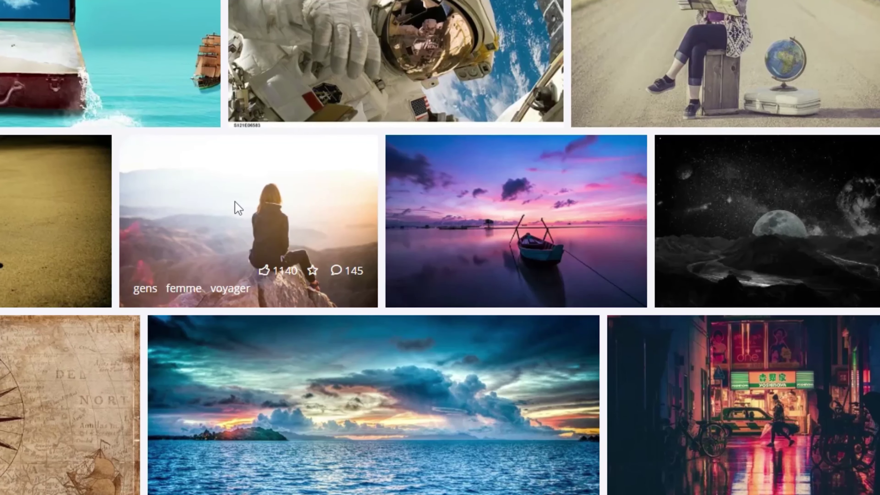
click(232, 206)
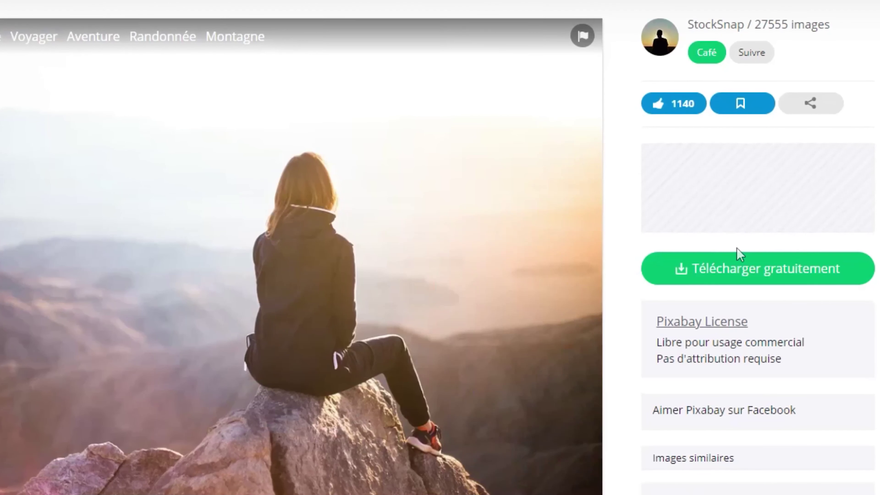
Download the photo as a 1920×1280 JPG, completing the "Je ne suis pas un robot" check
click(683, 274)
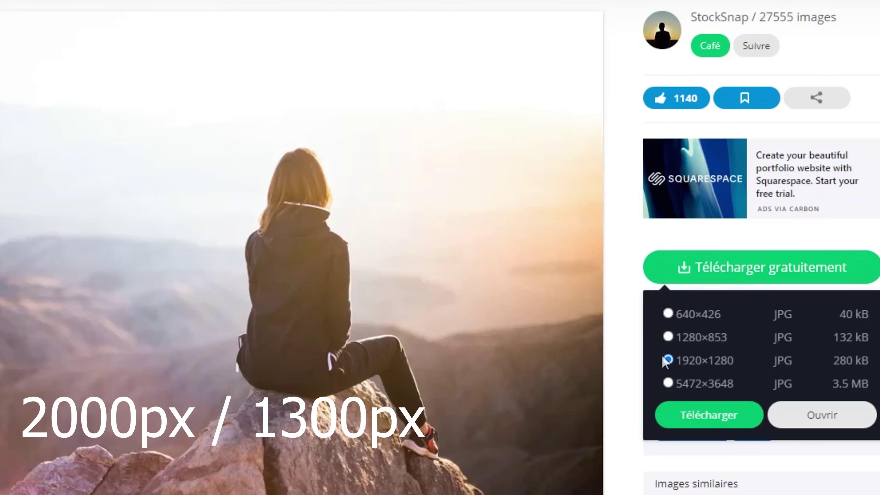
mouse_move(661, 371)
mouse_down()
mouse_move(738, 392)
mouse_move(780, 378)
mouse_move(763, 377)
mouse_up()
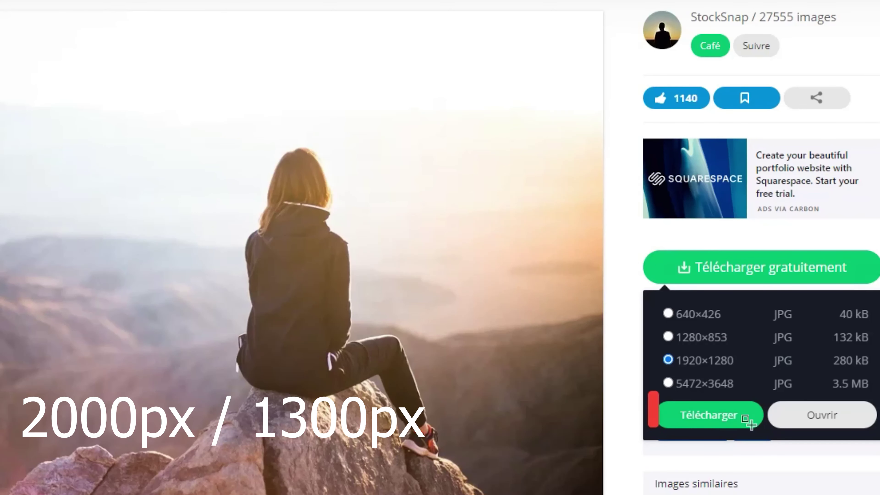
click(715, 423)
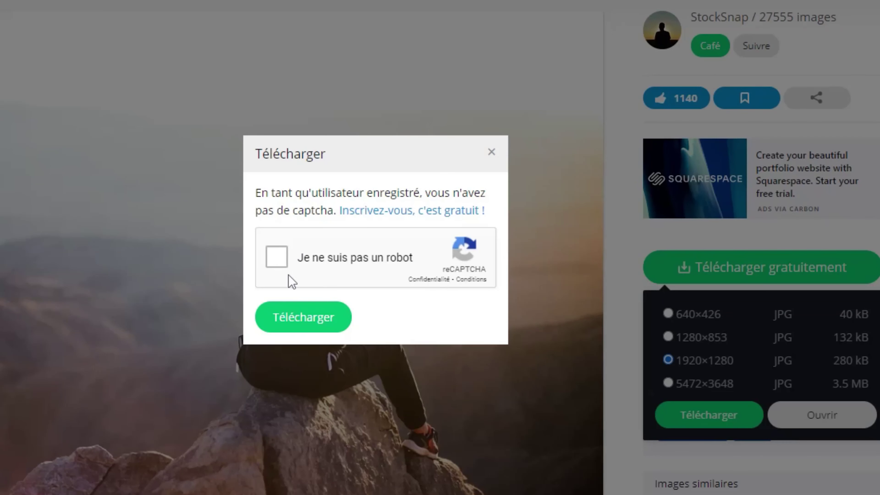
click(275, 257)
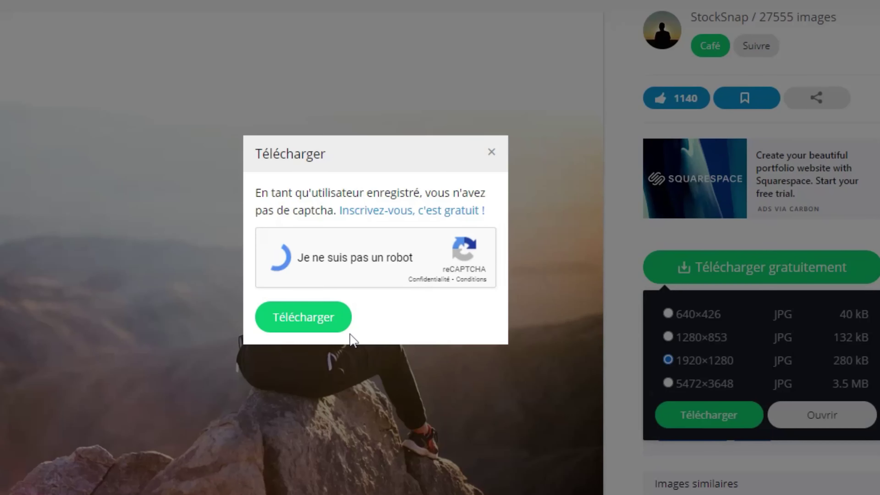
click(307, 319)
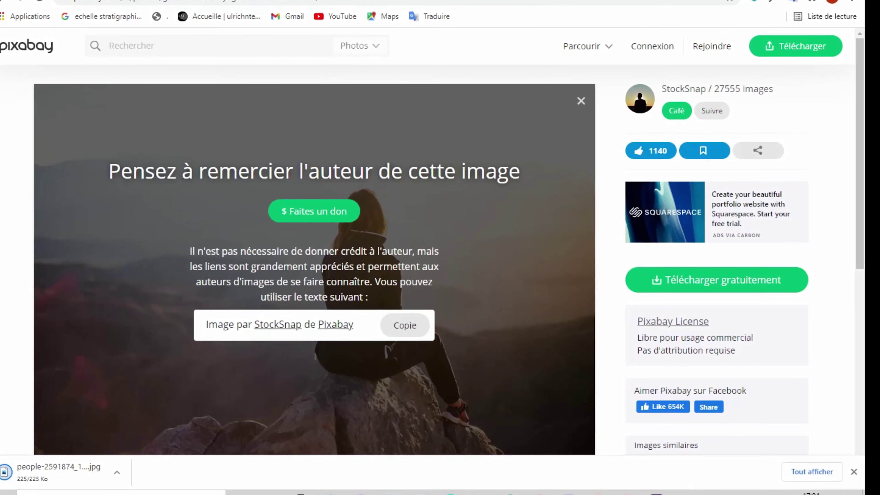
mouse_move(38, 415)
mouse_down()
mouse_move(102, 478)
mouse_move(172, 479)
mouse_up()
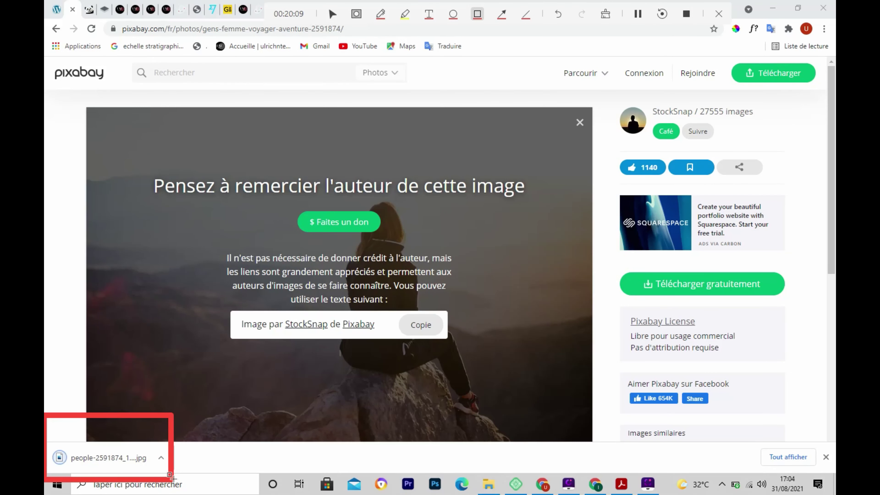
key(Escape)
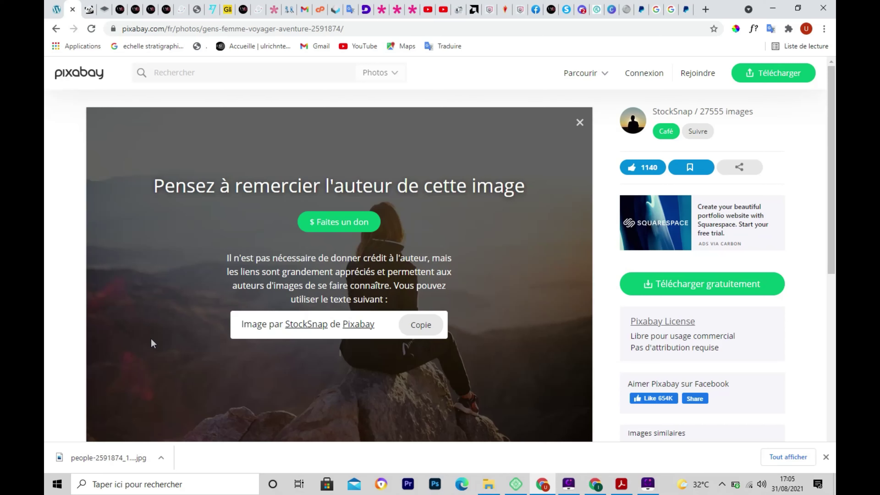
Switch to tinypng.com and upload the downloaded people-2591874 JPG for compression
click(89, 10)
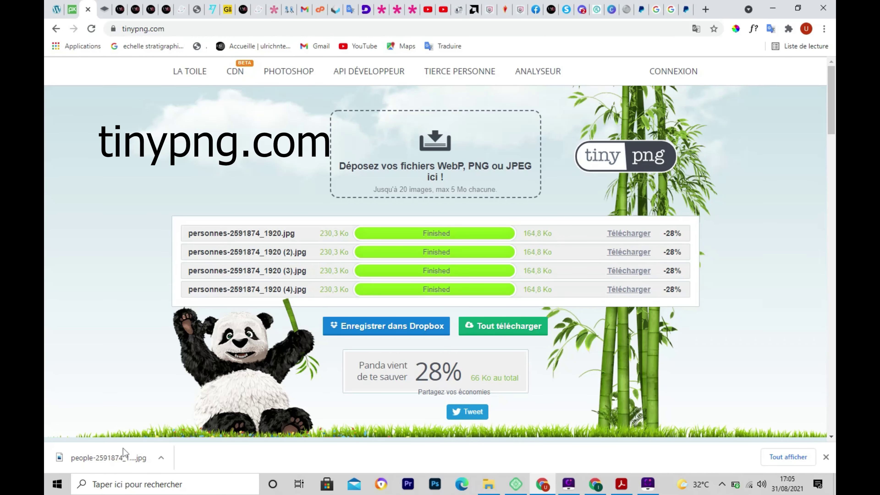
drag(112, 460, 436, 173)
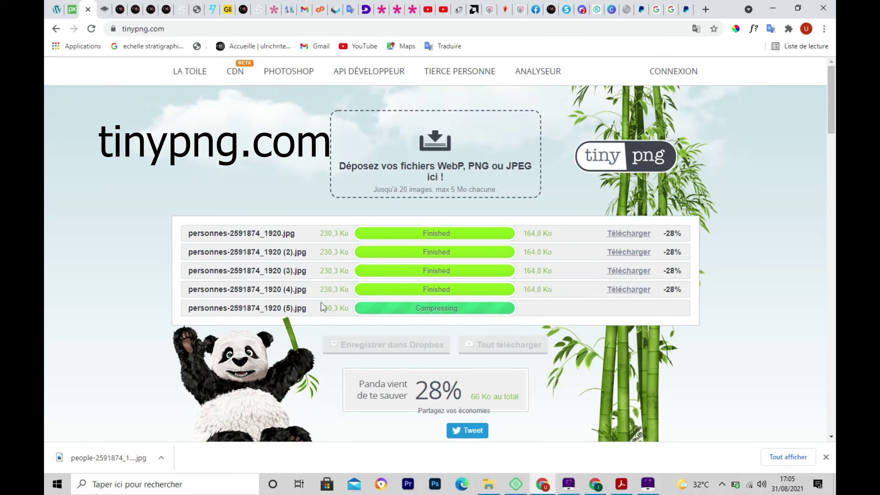
key(ctrl+F5)
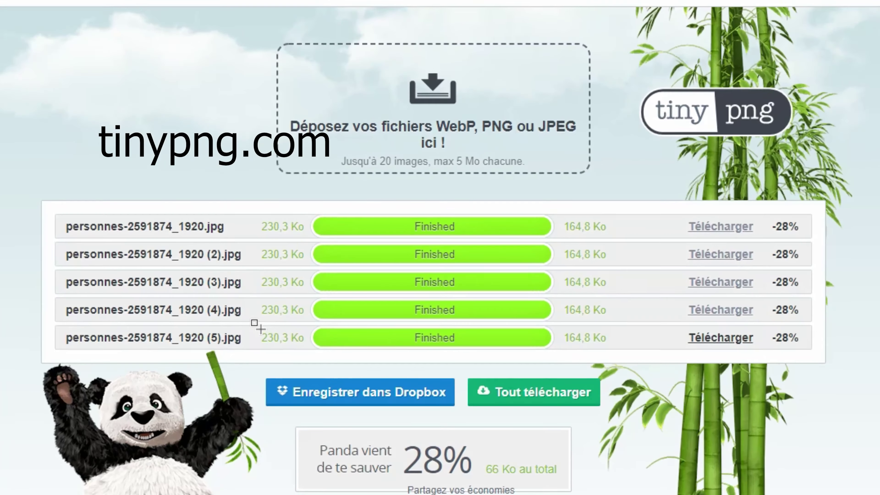
Download the compressed version of the last photo in the list, personnes-2591874_1920 (5).jpg
drag(316, 303, 337, 316)
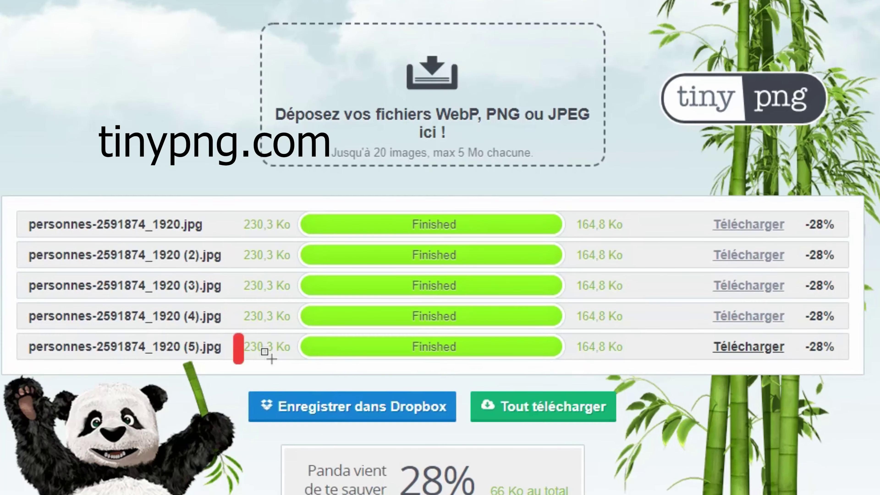
drag(272, 359, 314, 359)
key(Escape)
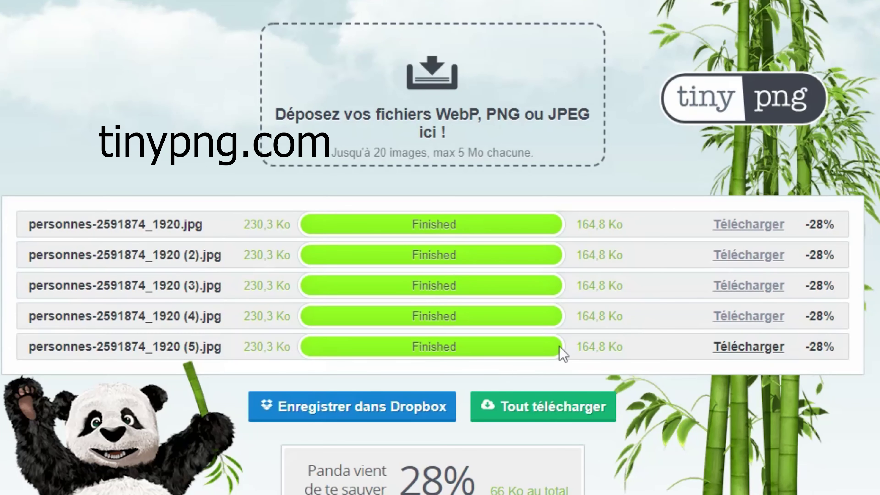
key(ctrl+F5)
mouse_move(567, 333)
mouse_down()
mouse_move(637, 363)
mouse_move(617, 365)
mouse_up()
drag(789, 358, 793, 366)
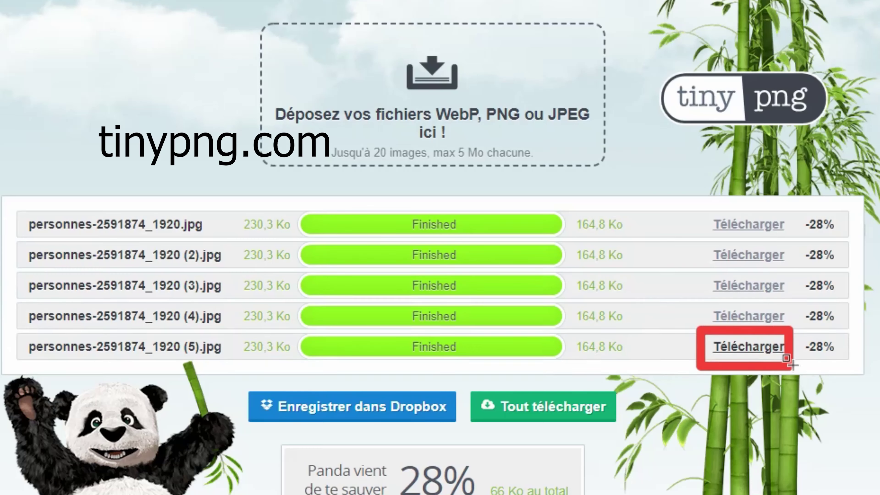
key(Escape)
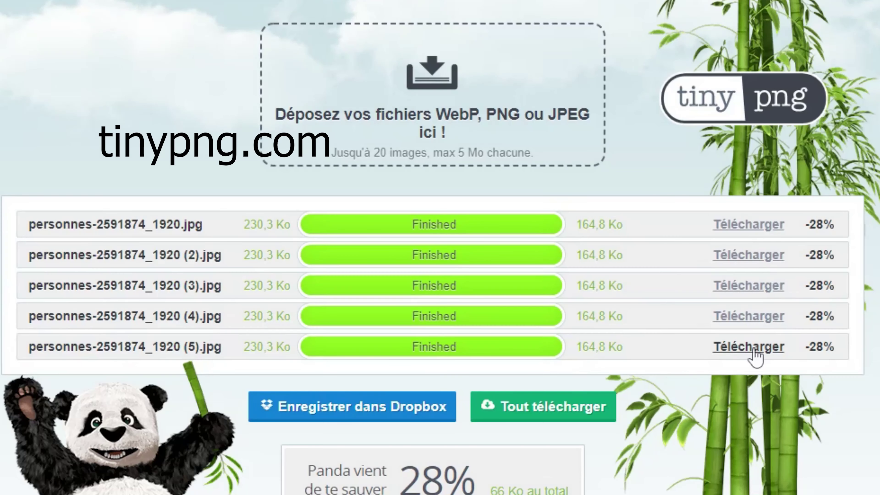
click(754, 349)
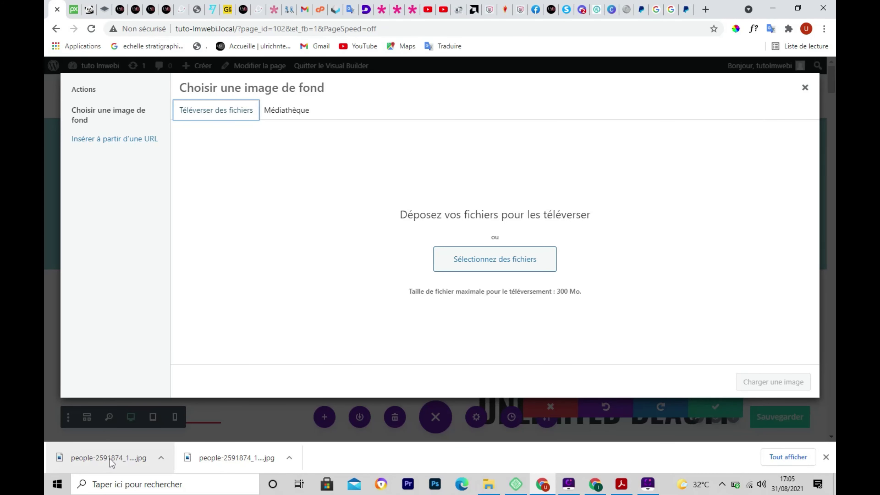
Switch to the Divi page, upload the compressed people-2591874 JPG to the media library and load it as the header's background image
drag(111, 459, 482, 252)
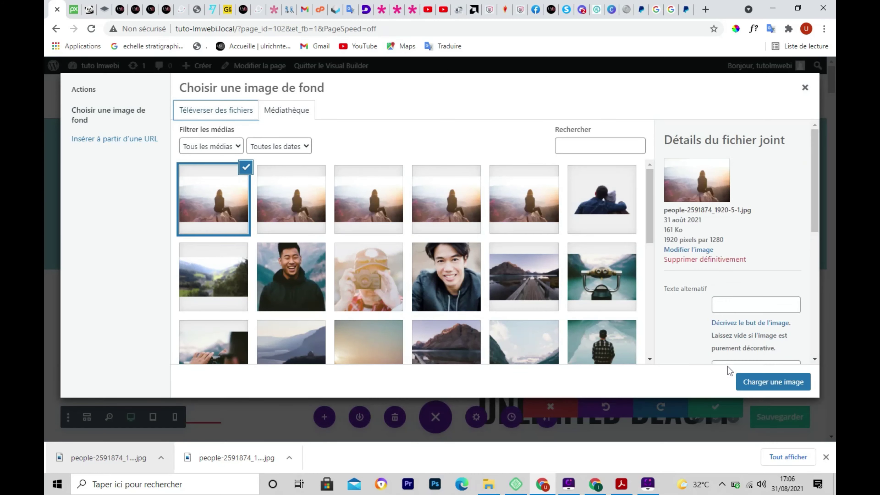
mouse_move(726, 364)
mouse_down()
mouse_move(790, 404)
mouse_move(827, 399)
mouse_up()
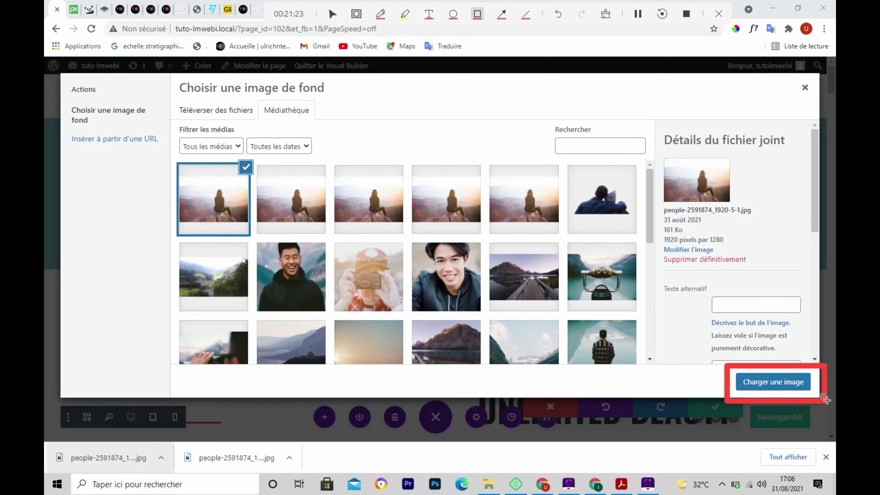
key(Escape)
click(775, 383)
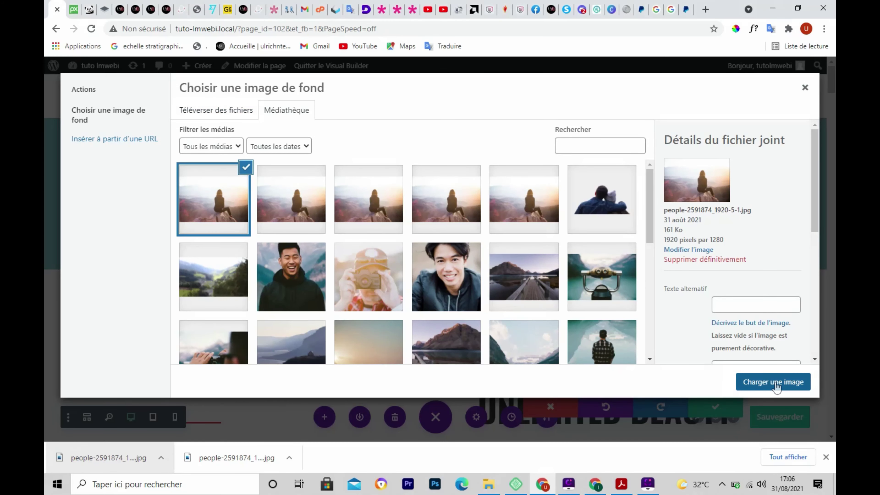
click(776, 384)
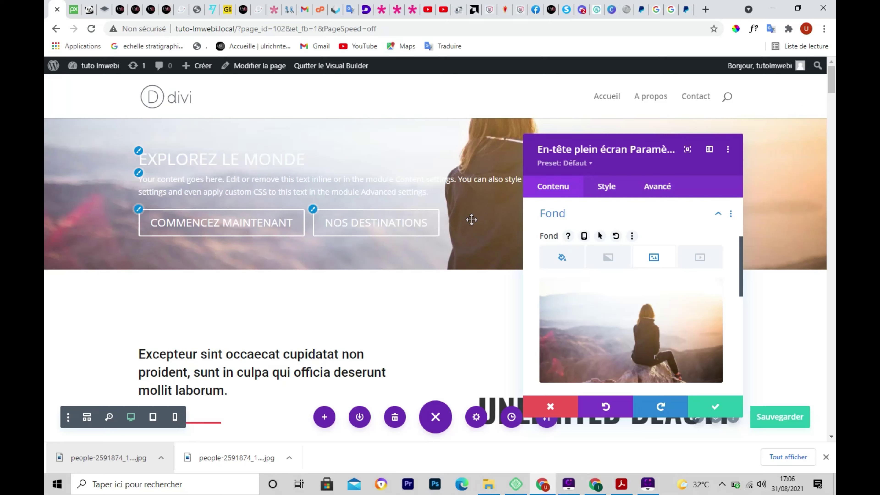
key(ctrl+s)
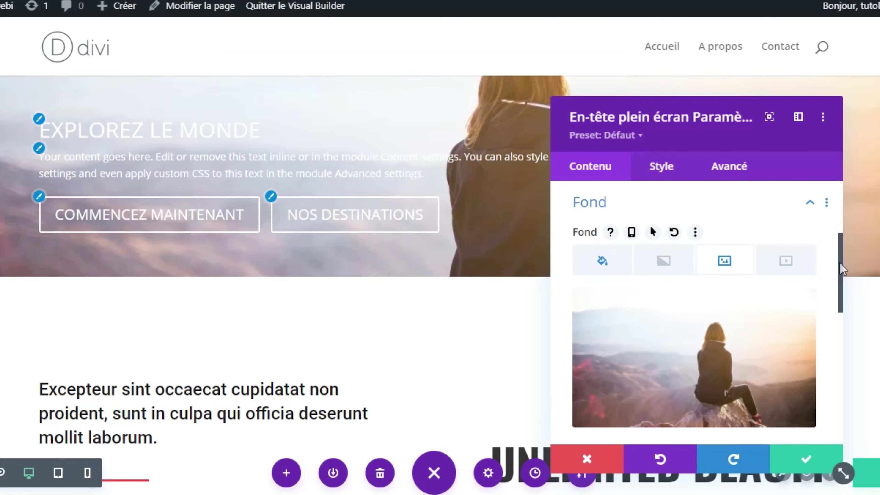
Add a background gradient to the full-width header in its Fond settings
scroll(841, 265, down, 1)
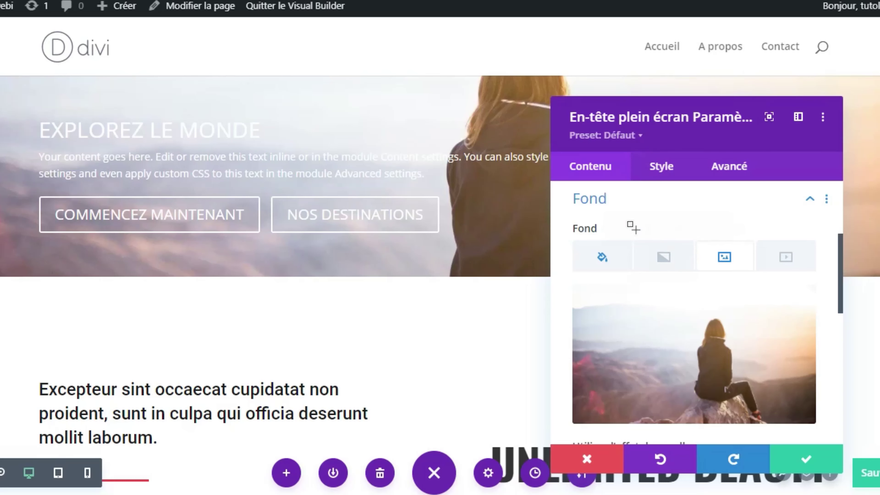
mouse_move(628, 227)
mouse_down()
mouse_move(657, 284)
mouse_move(700, 276)
mouse_up()
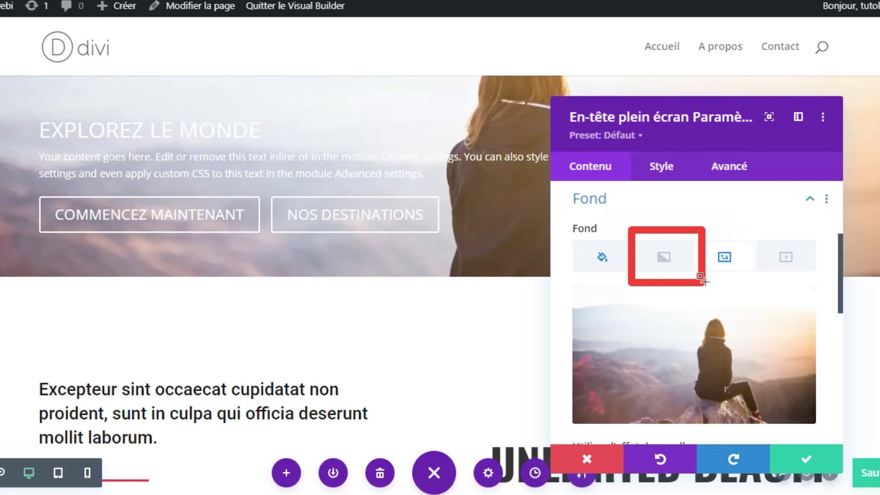
click(664, 264)
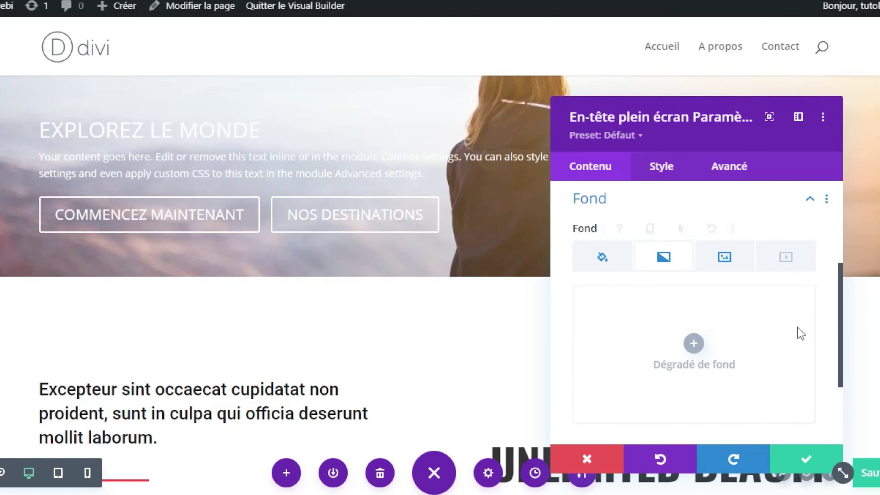
click(695, 348)
Set the gradient's first colour to a semi-transparent near-black, rgba(12,15,1,0.63)
scroll(843, 287, down, 2)
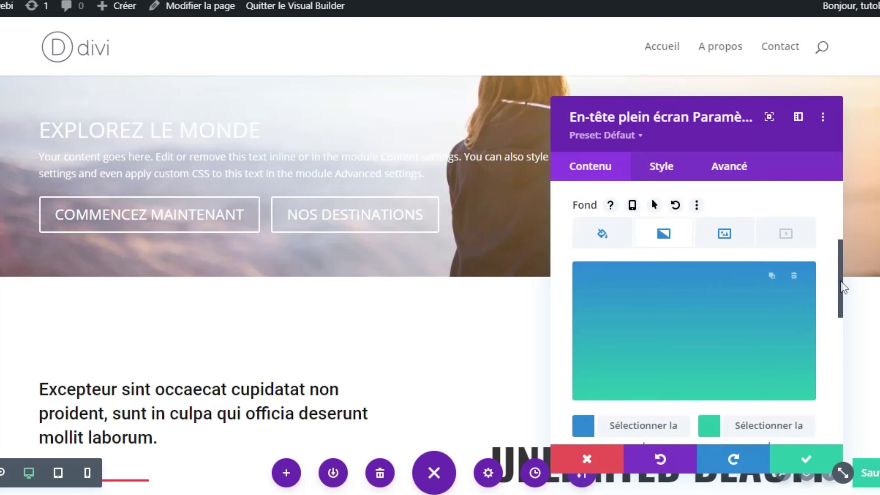
scroll(842, 290, down, 2)
scroll(599, 396, down, 1)
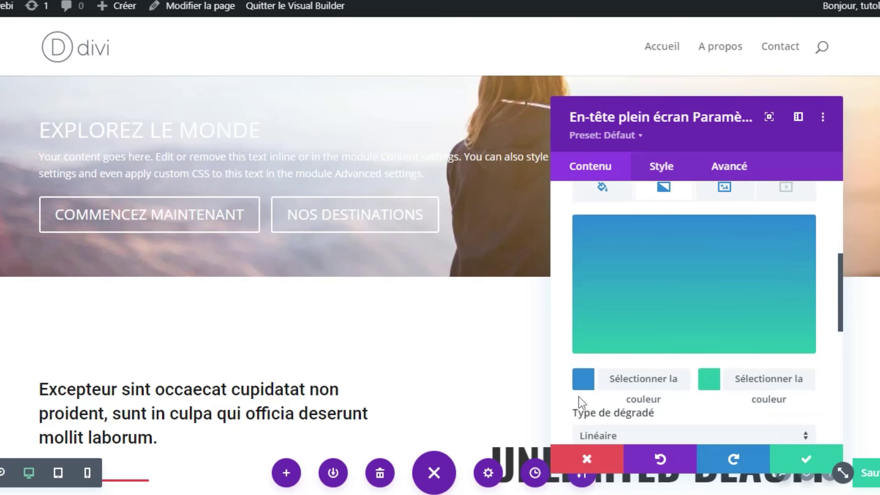
click(583, 385)
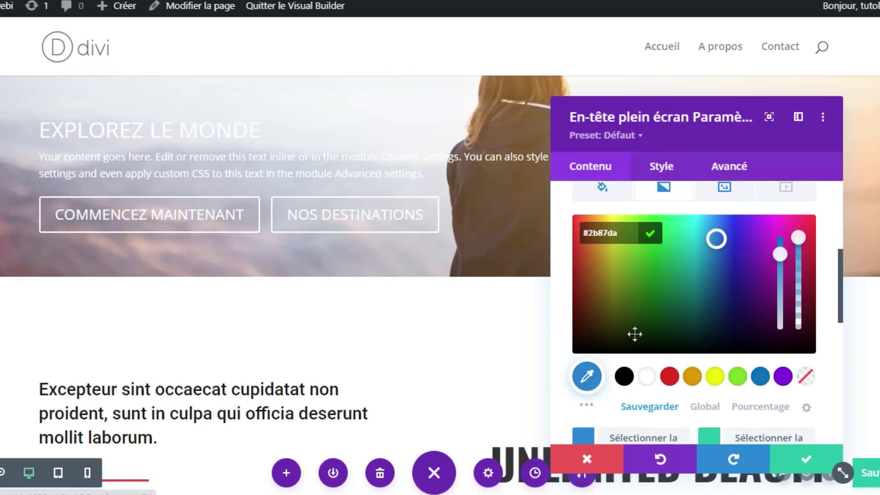
click(633, 348)
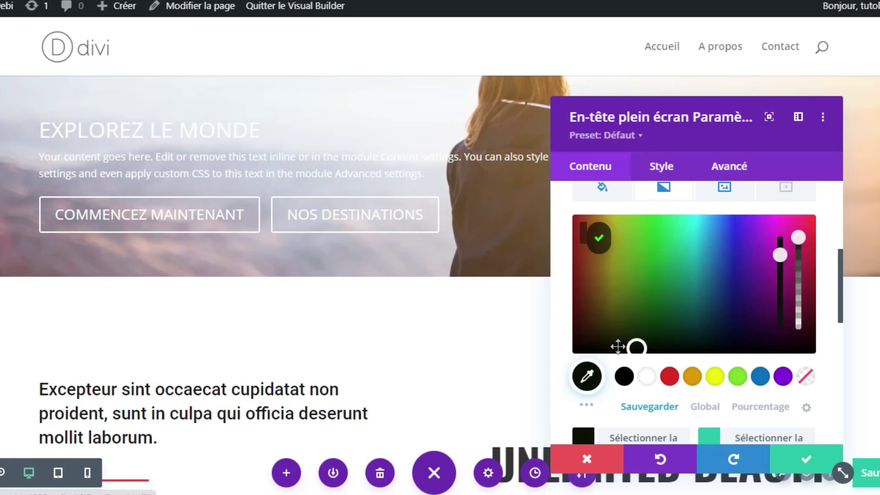
mouse_move(794, 272)
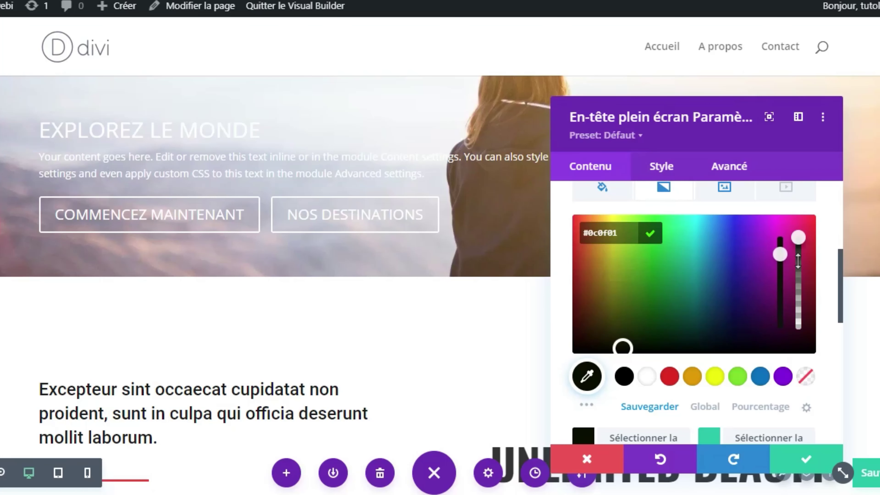
mouse_move(804, 285)
mouse_down()
mouse_move(799, 279)
mouse_move(799, 296)
mouse_move(800, 271)
mouse_up()
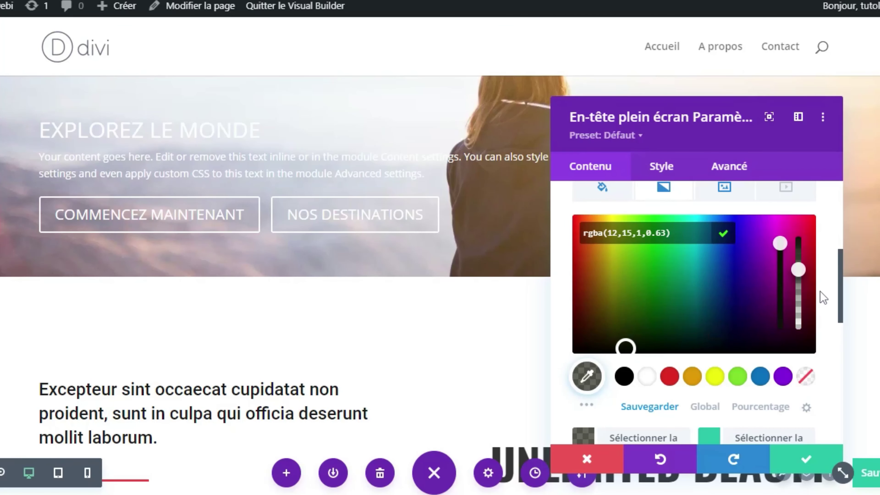
Set the gradient's second colour to a lighter transparent black, rgba(1,7,1,0.24)
scroll(824, 298, down, 2)
click(717, 370)
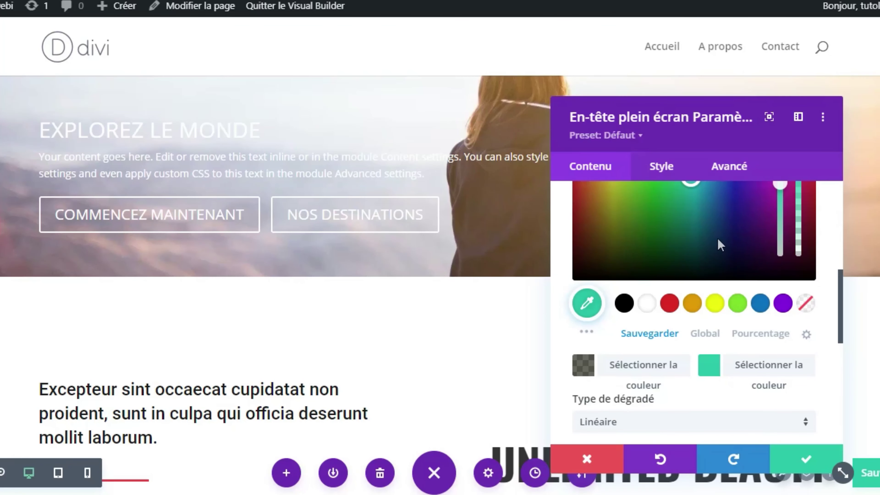
scroll(694, 208, up, 4)
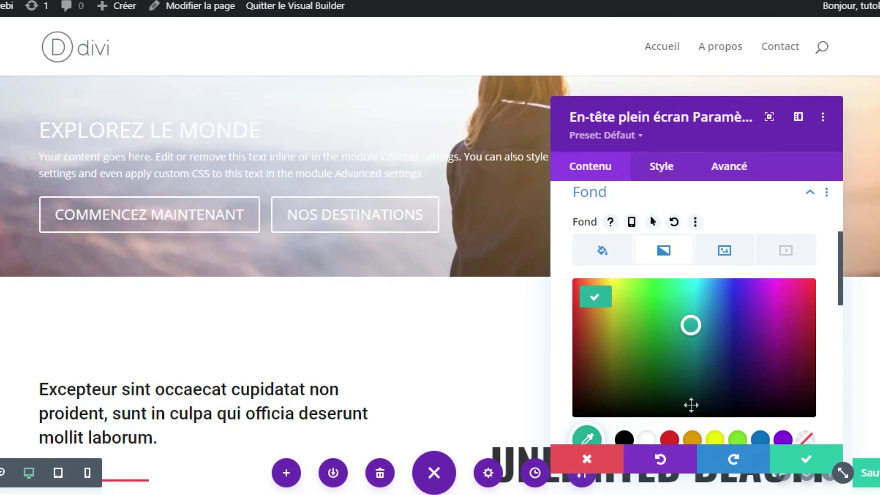
click(691, 405)
click(765, 324)
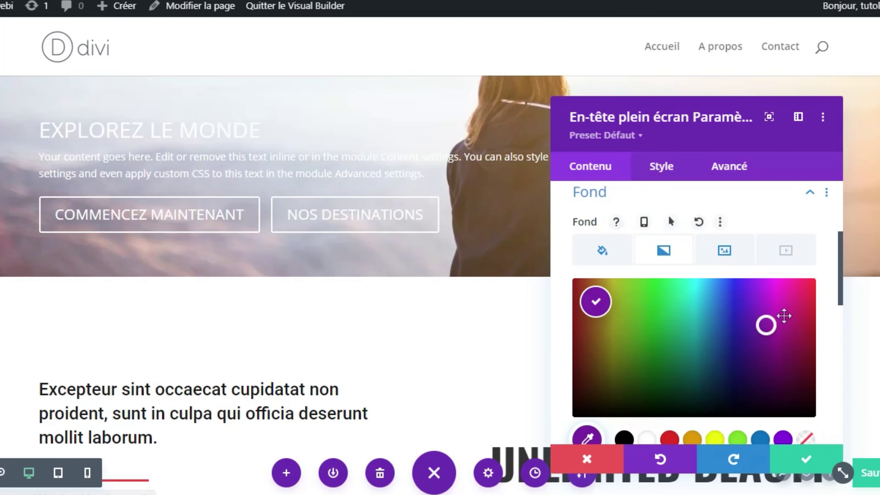
click(656, 414)
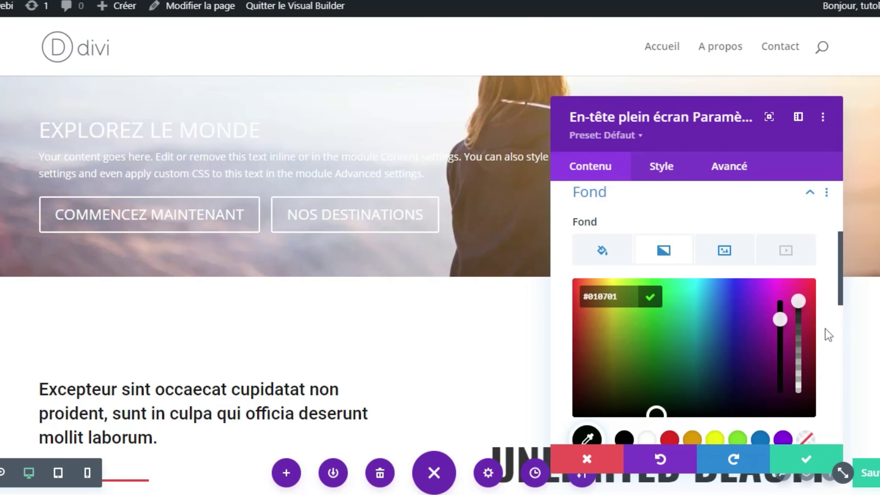
scroll(825, 329, down, 2)
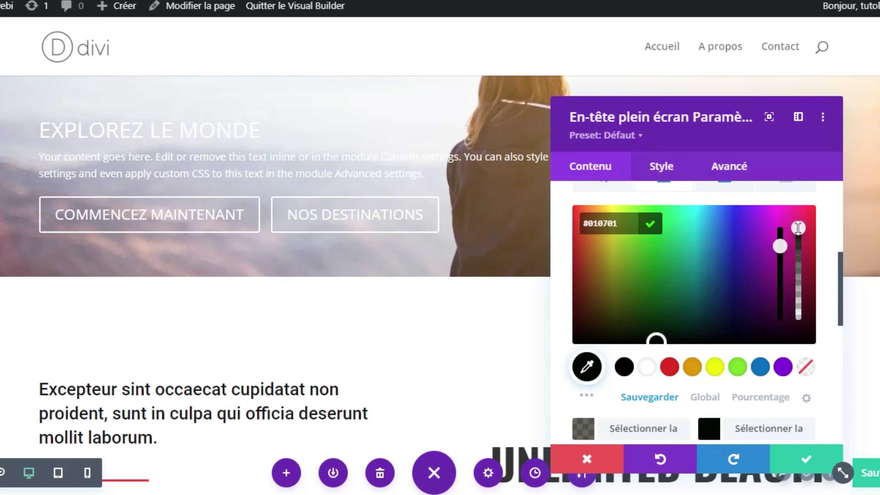
drag(798, 247, 798, 251)
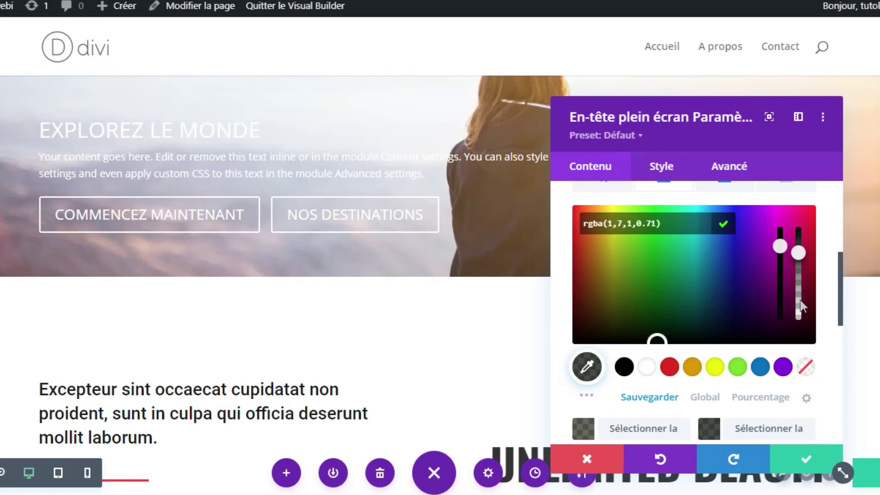
mouse_move(802, 305)
mouse_down()
mouse_move(799, 290)
mouse_move(800, 302)
mouse_up()
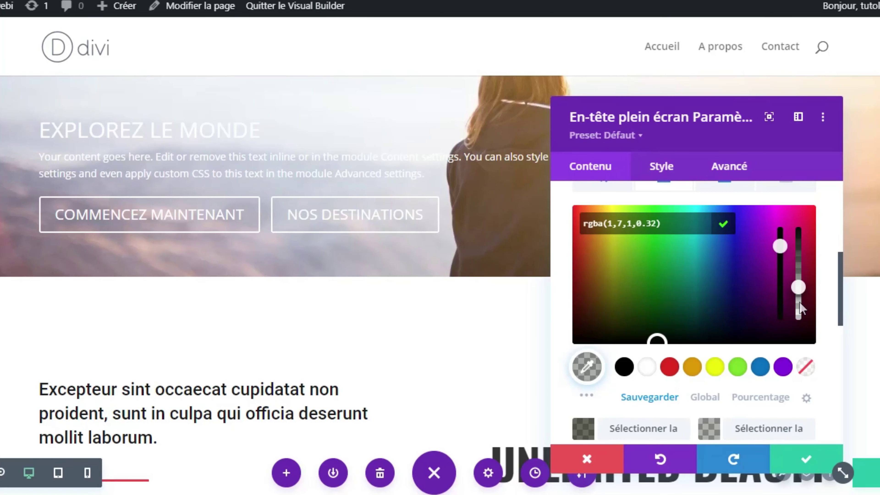
click(802, 307)
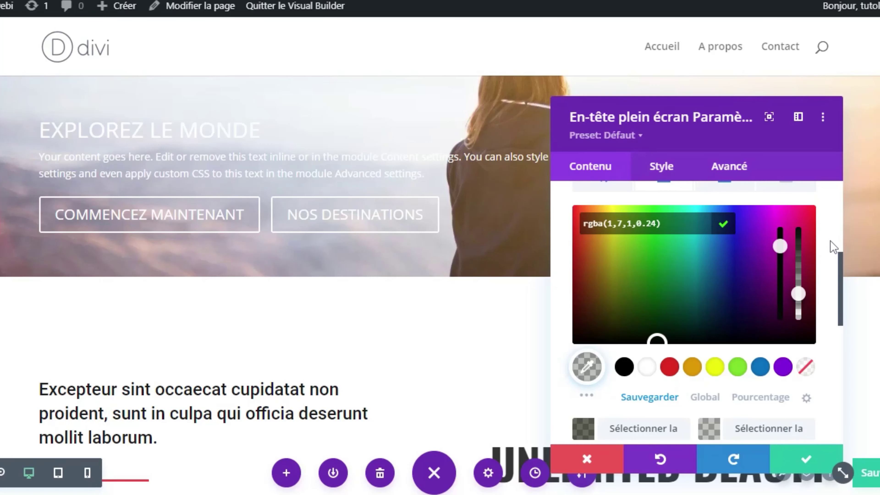
Set the header background image's blend mode (Fondu de l'image de fond) to Multiplié
scroll(831, 241, up, 2)
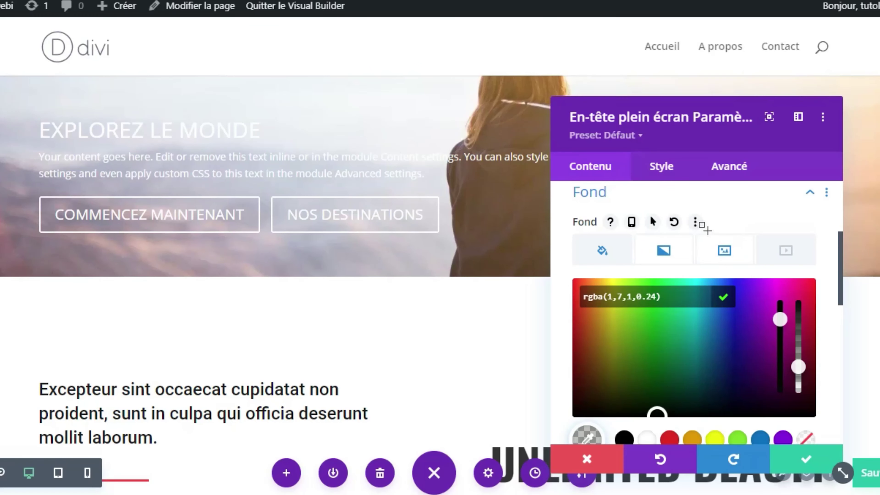
mouse_move(705, 232)
mouse_down()
mouse_move(711, 262)
mouse_move(758, 277)
mouse_up()
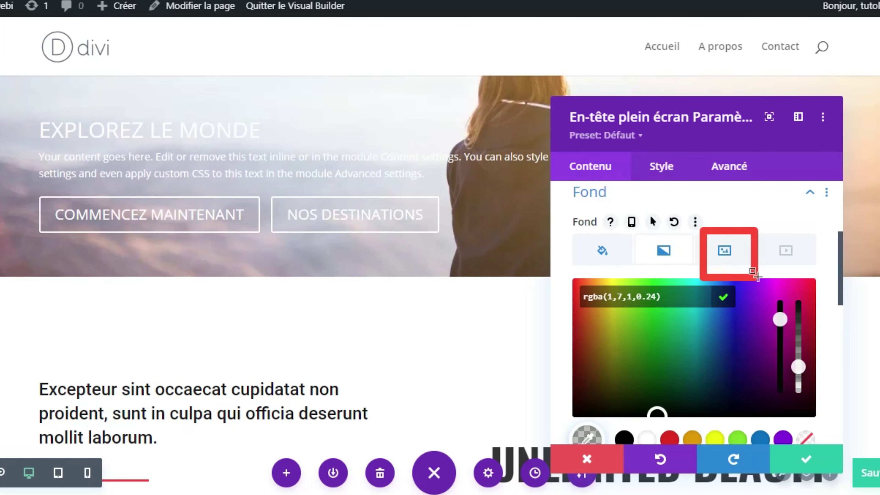
click(715, 256)
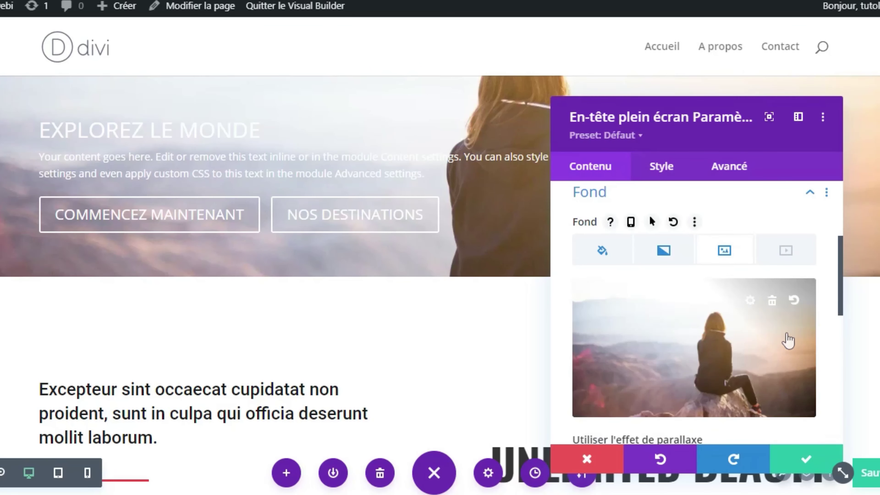
scroll(786, 338, down, 2)
scroll(783, 342, down, 8)
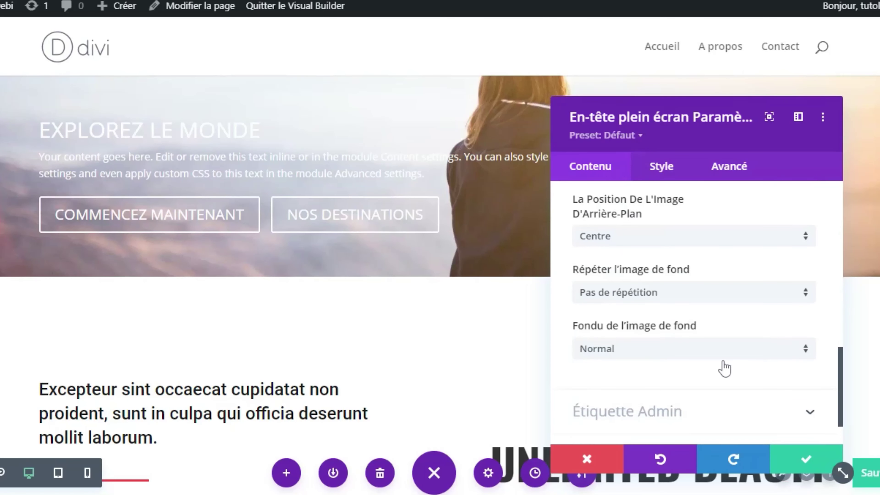
drag(562, 313, 795, 364)
key(Escape)
click(804, 349)
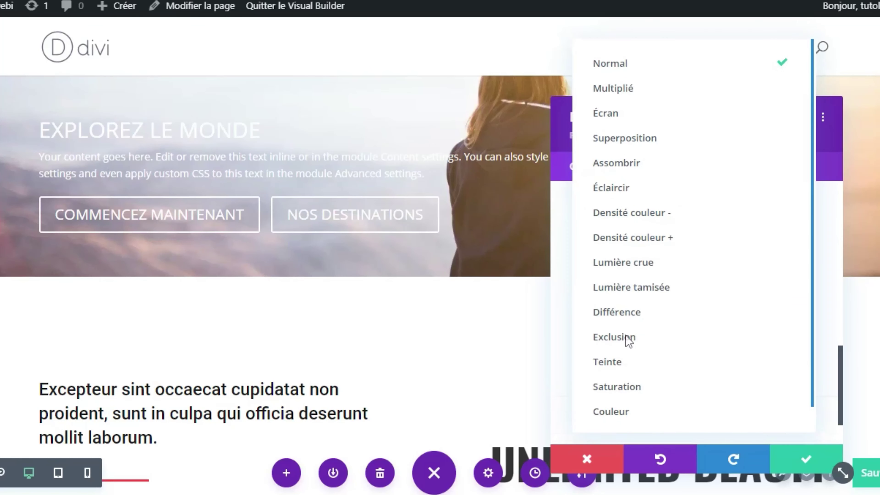
click(626, 99)
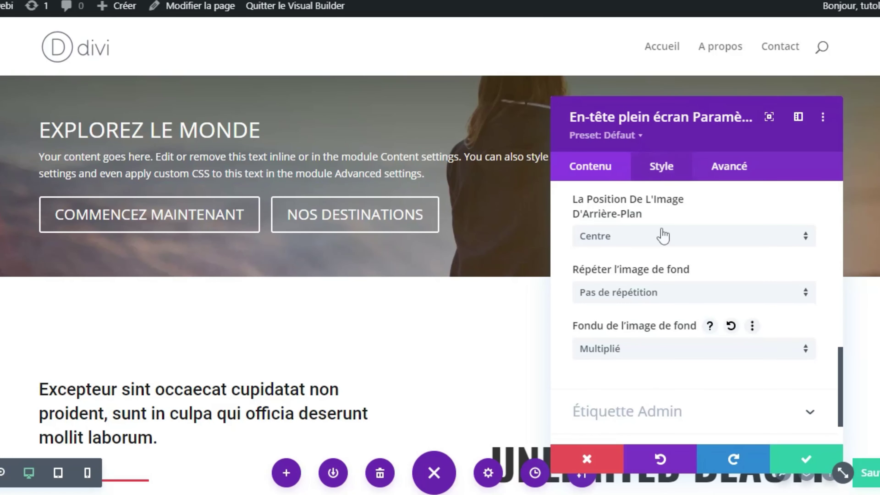
Set the header background gradient's direction to 33deg
scroll(688, 330, up, 10)
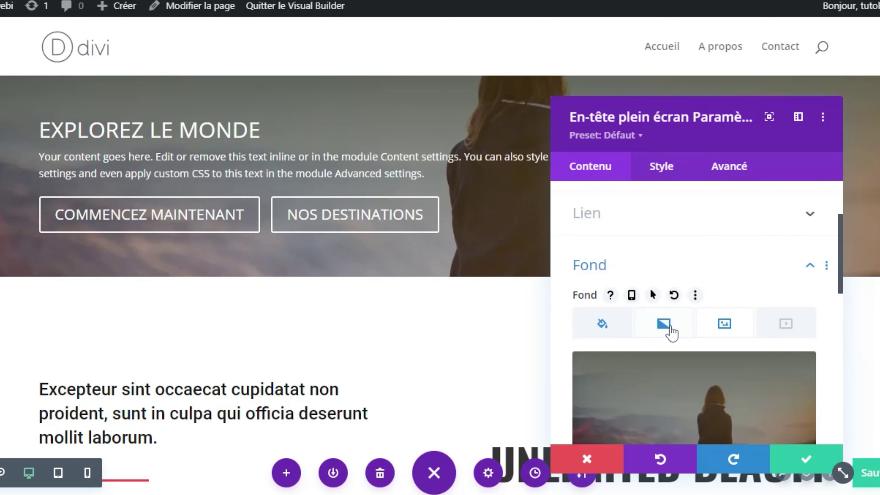
click(662, 328)
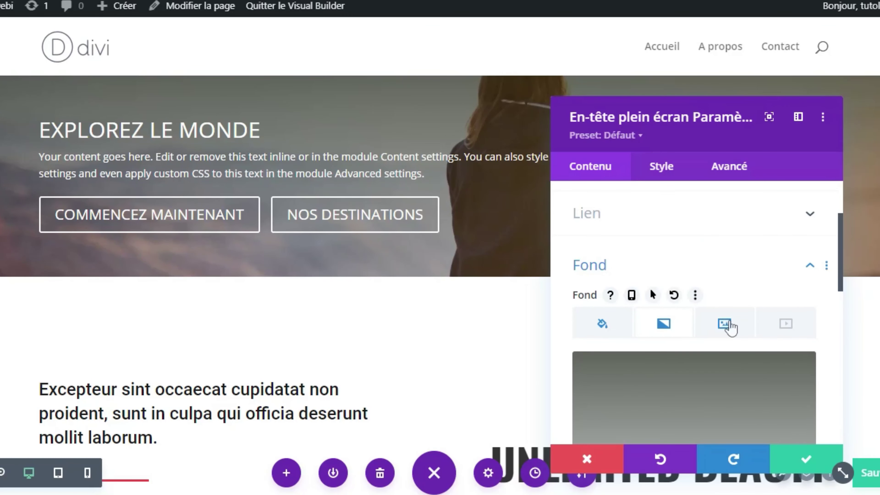
scroll(821, 352, down, 4)
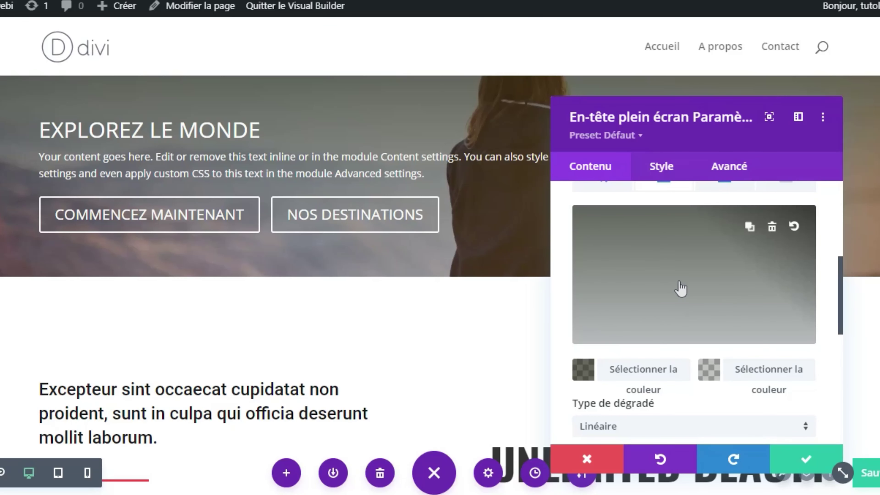
scroll(653, 343, down, 2)
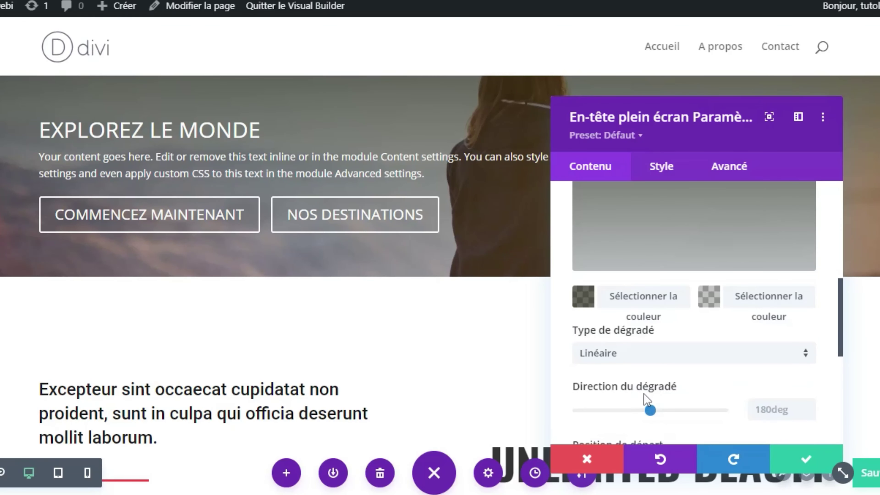
scroll(644, 394, down, 2)
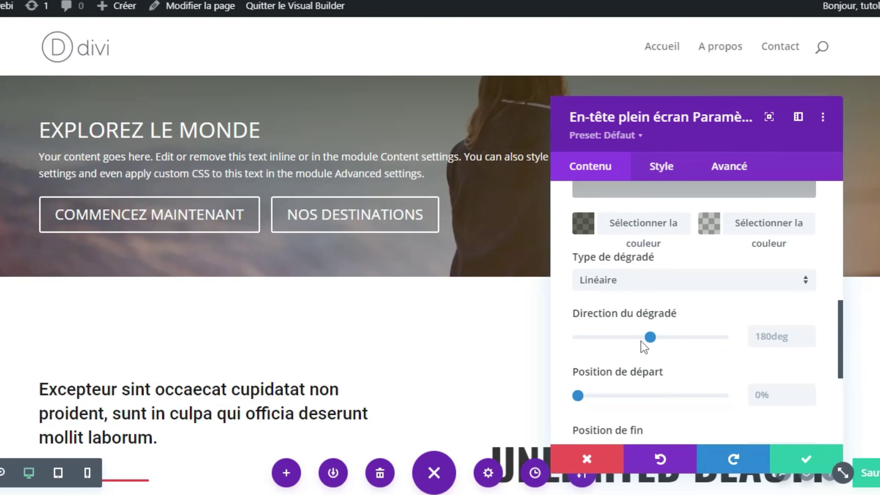
drag(649, 338, 592, 350)
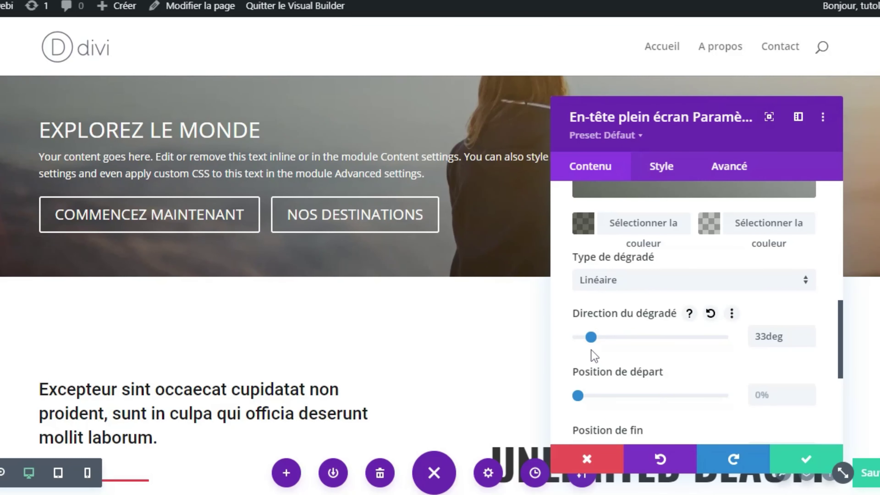
Make the gradient's first colour more opaque, setting it to rgba(12,15,1,0.91)
scroll(692, 342, up, 2)
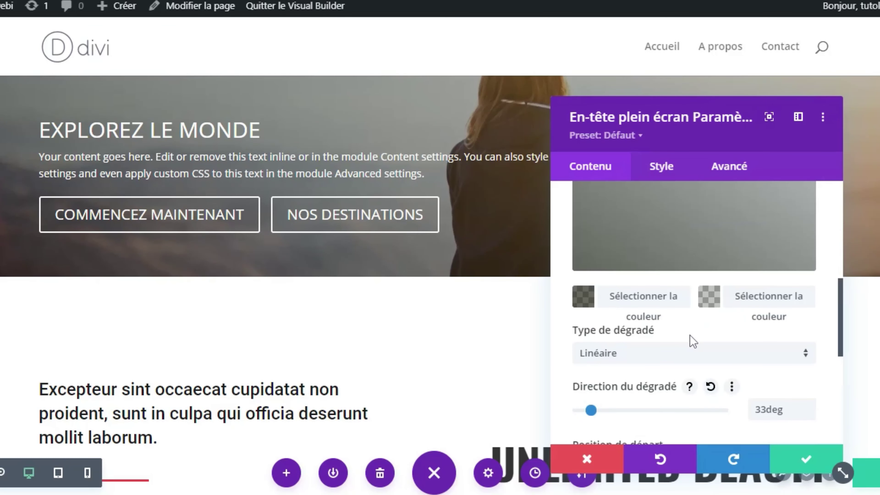
click(660, 215)
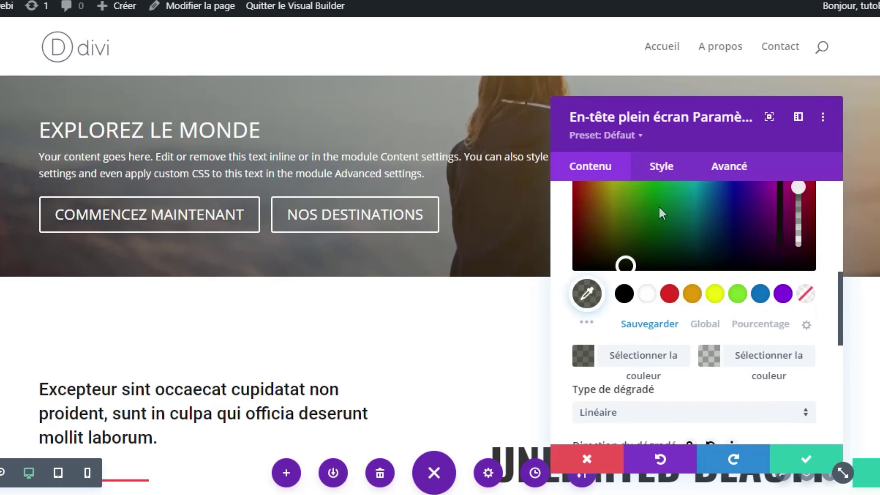
click(590, 359)
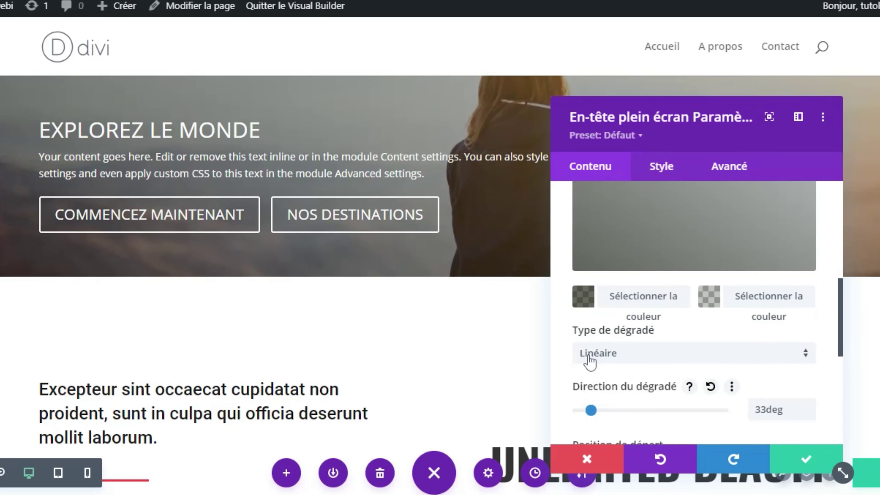
click(583, 296)
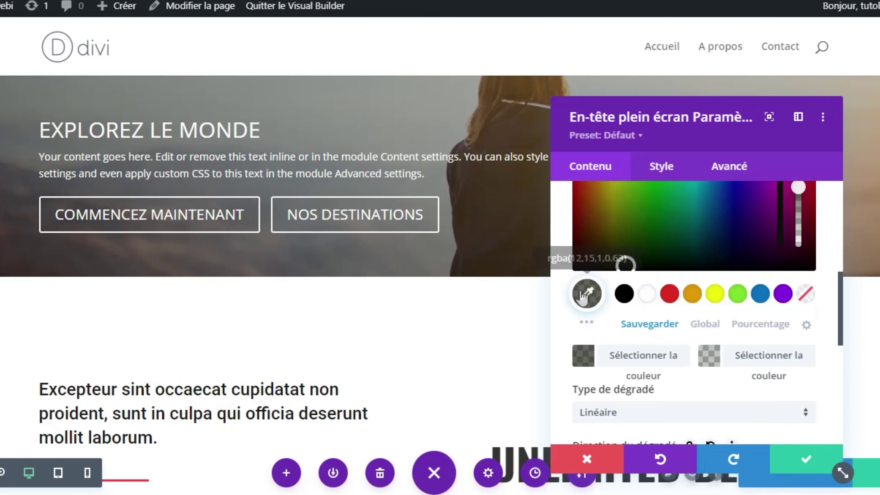
scroll(837, 231, up, 1)
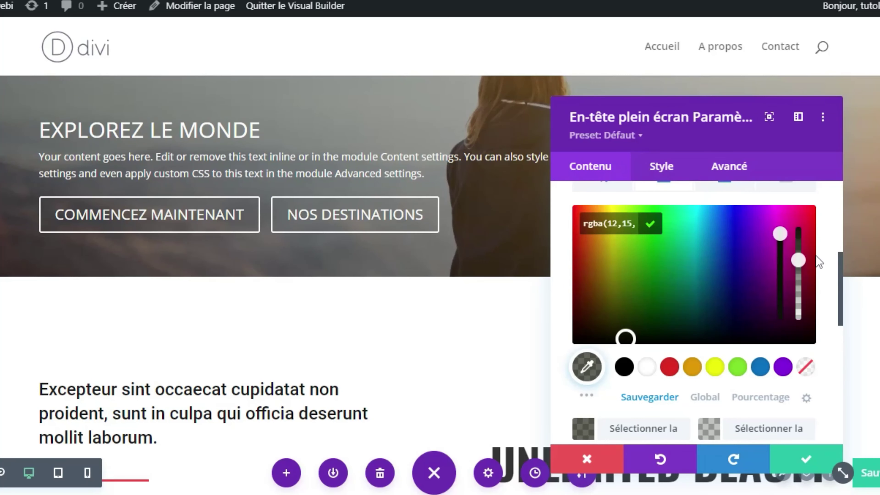
drag(799, 259, 799, 241)
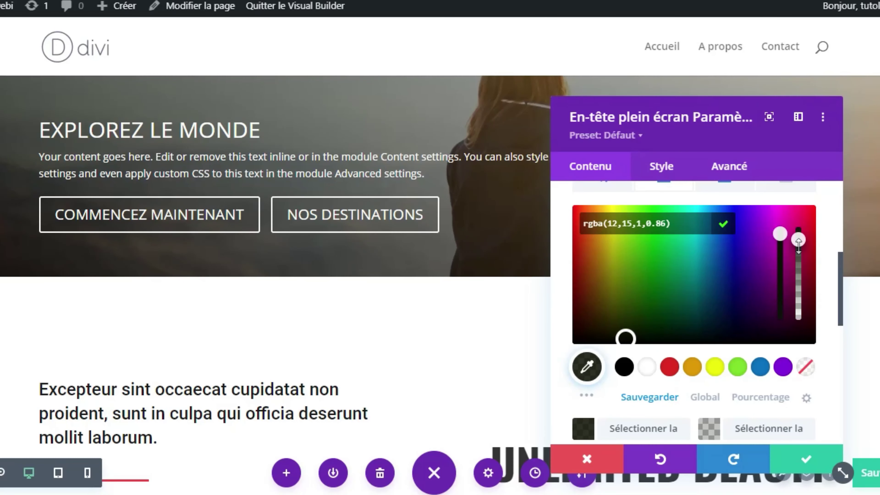
drag(798, 240, 799, 238)
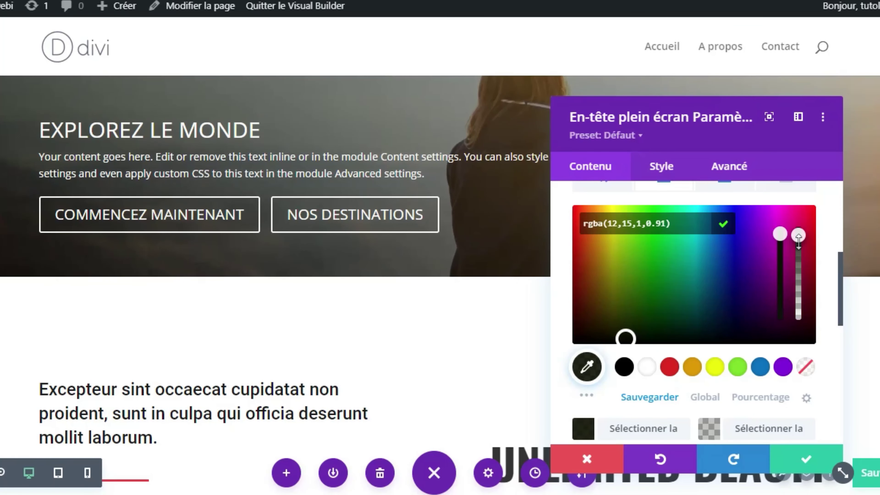
Set the header background gradient's direction (Direction du dégradé) to 9deg
scroll(671, 342, down, 2)
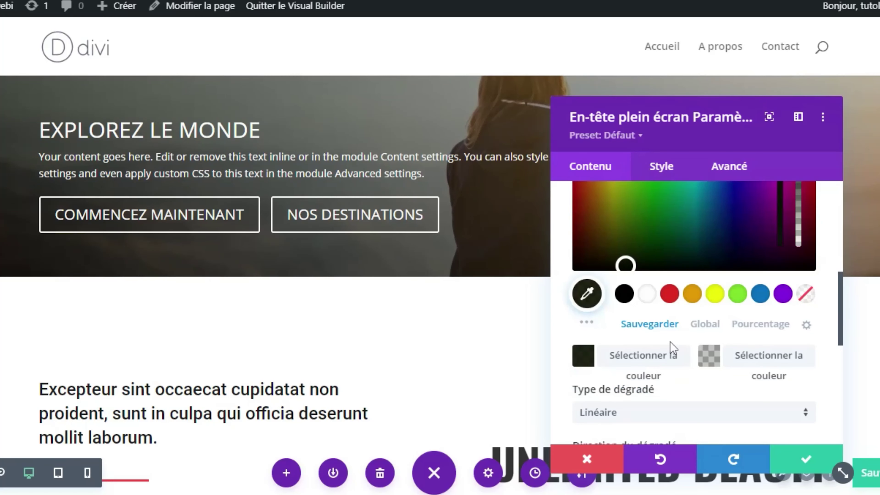
scroll(658, 379, down, 2)
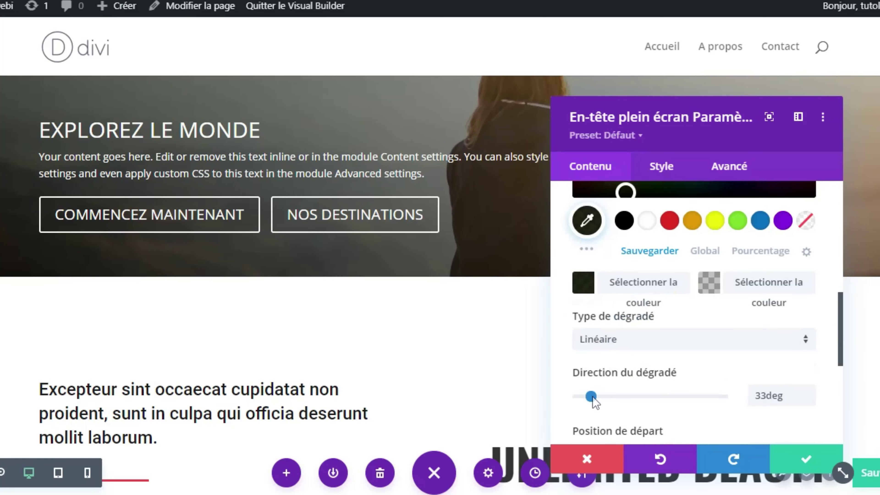
scroll(594, 402, down, 2)
drag(596, 397, 597, 397)
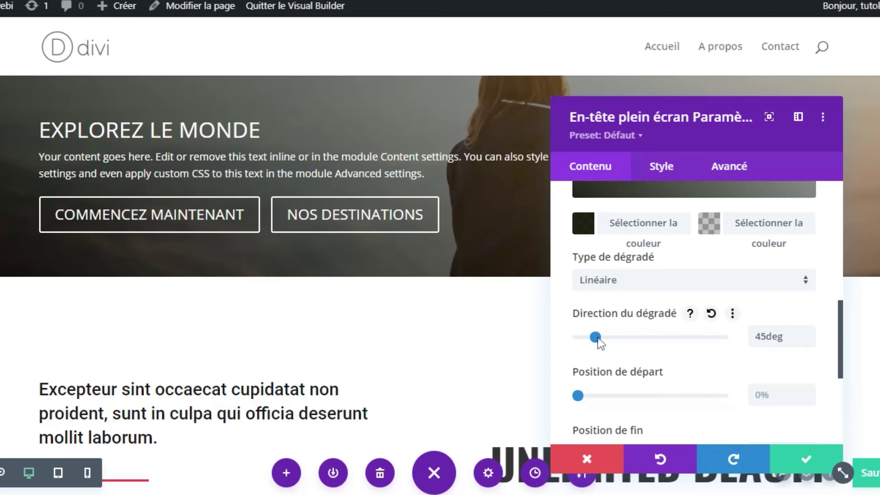
mouse_move(599, 341)
mouse_down()
mouse_move(618, 341)
mouse_move(572, 345)
mouse_move(585, 345)
mouse_up()
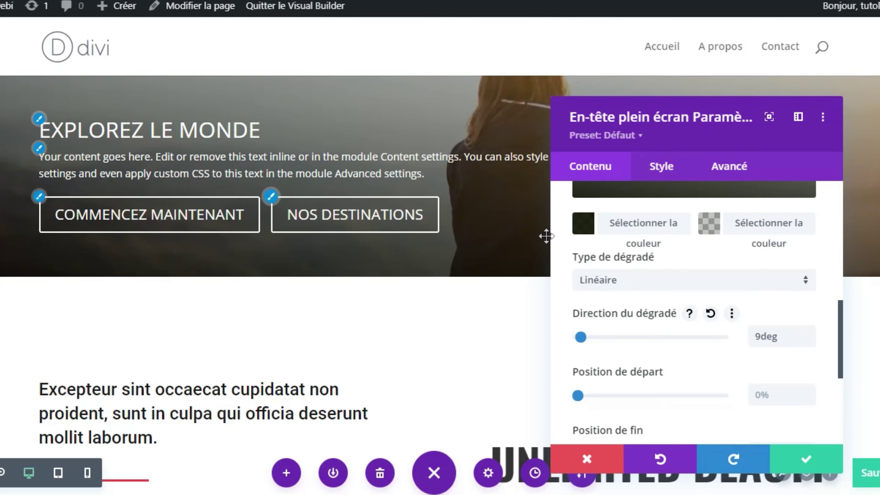
Open the header's Espacement style options and link the top and bottom values of Marge interne
scroll(804, 267, up, 5)
scroll(804, 268, up, 2)
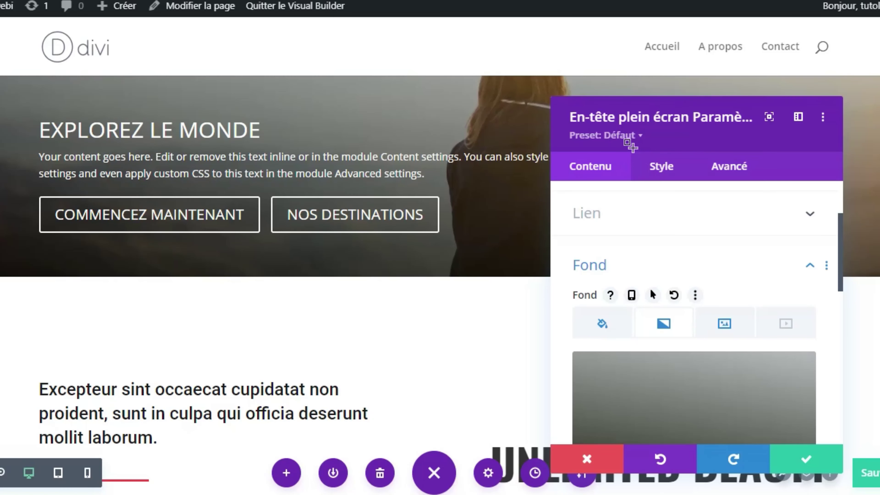
mouse_move(627, 145)
mouse_down()
mouse_move(647, 191)
mouse_move(709, 195)
mouse_up()
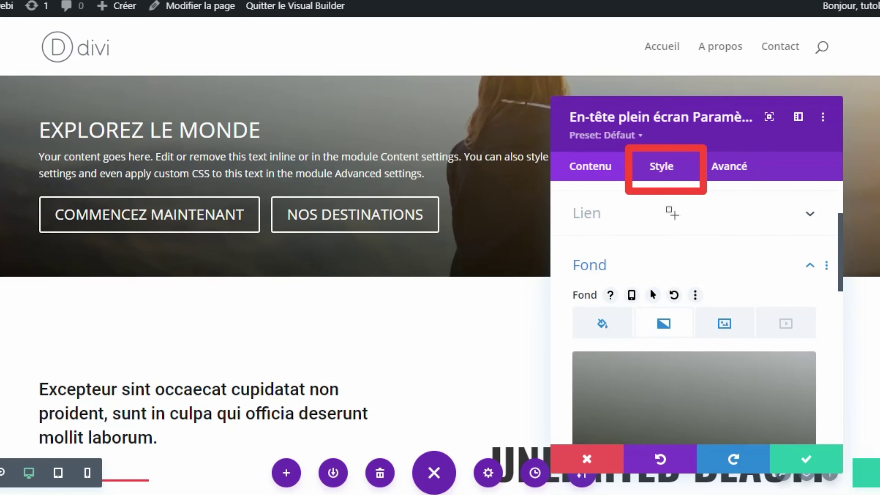
key(Escape)
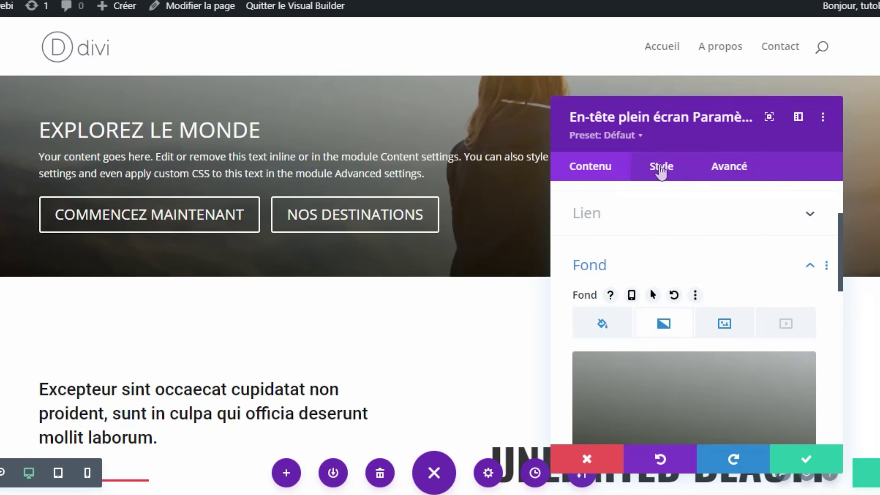
click(661, 170)
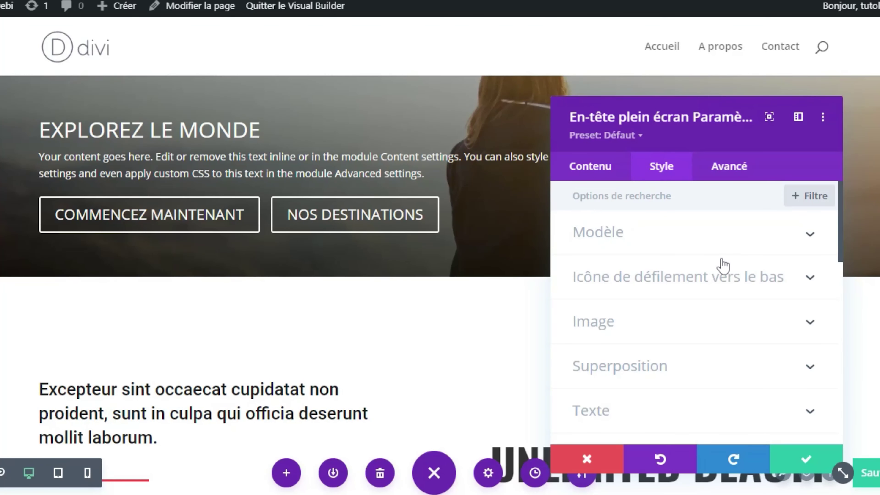
scroll(721, 262, down, 5)
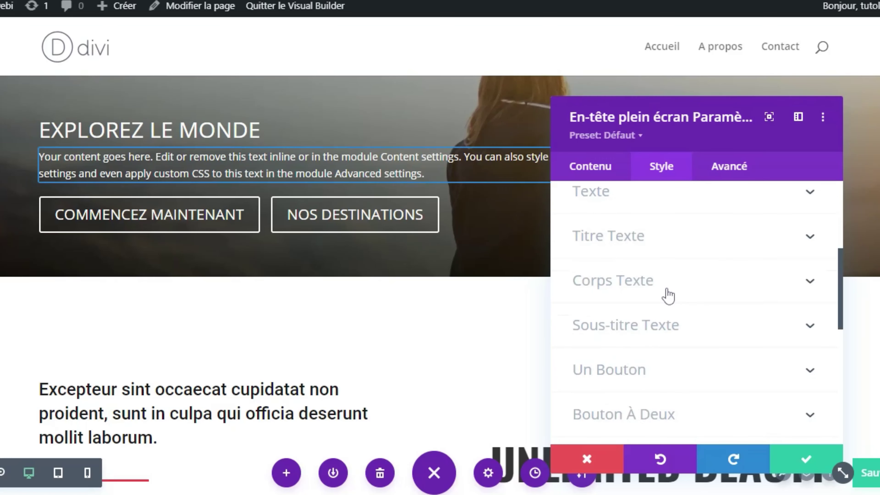
scroll(669, 271, up, 3)
scroll(669, 295, down, 10)
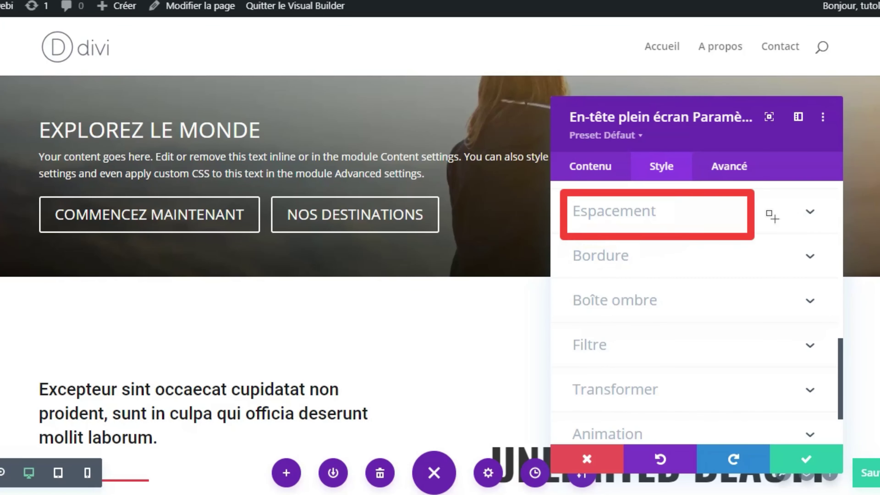
click(810, 212)
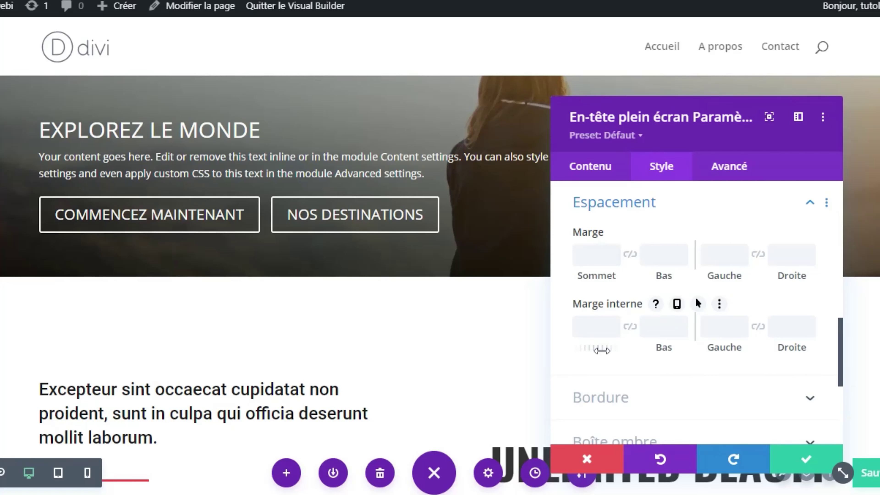
click(630, 327)
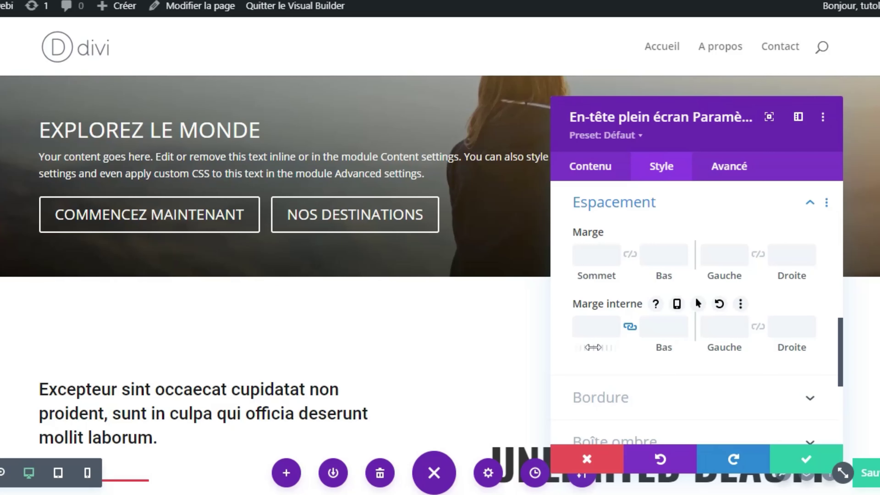
Set the header's linked top and bottom Marge interne to 35px and save the page
drag(595, 351, 636, 349)
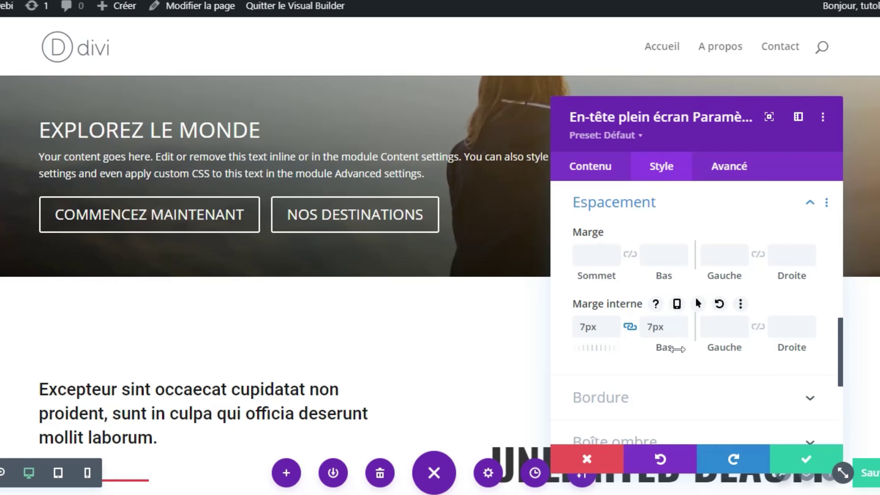
drag(764, 349, 879, 338)
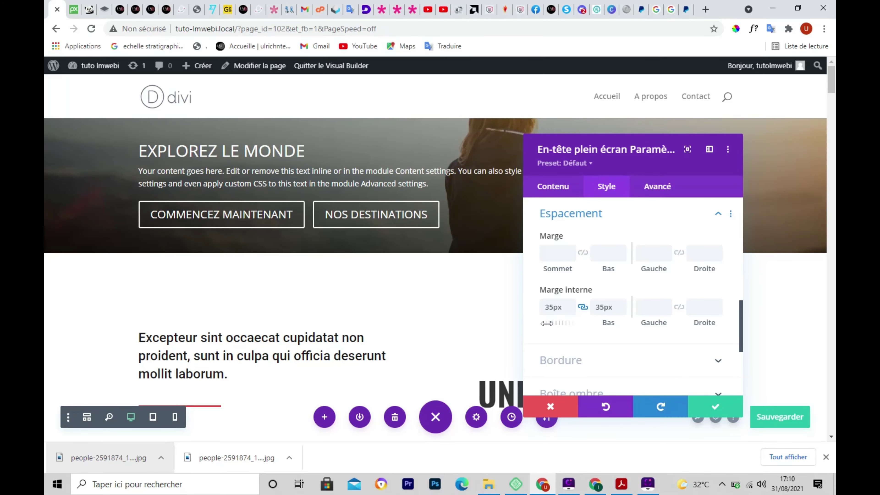
key(ctrl+s)
drag(767, 318, 767, 319)
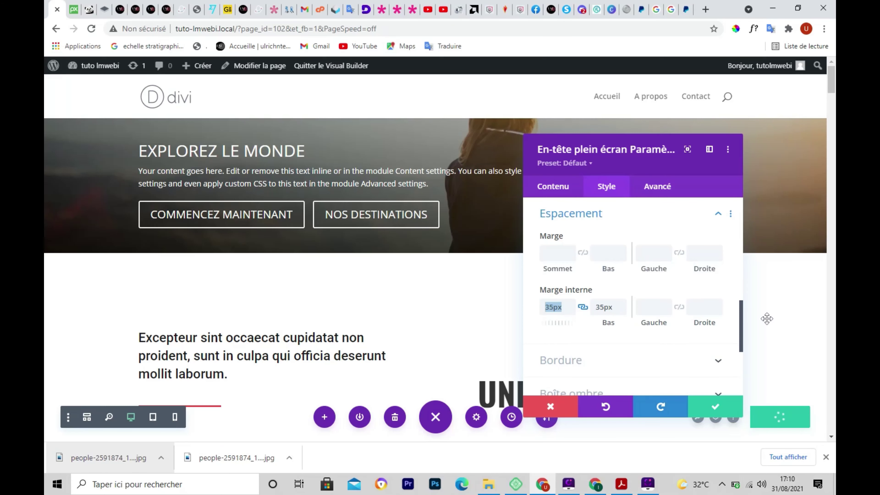
drag(584, 326, 551, 323)
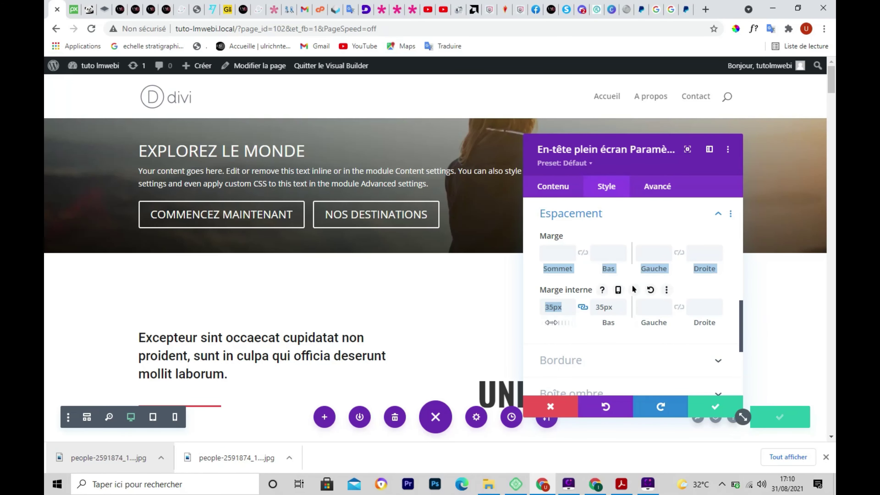
click(558, 333)
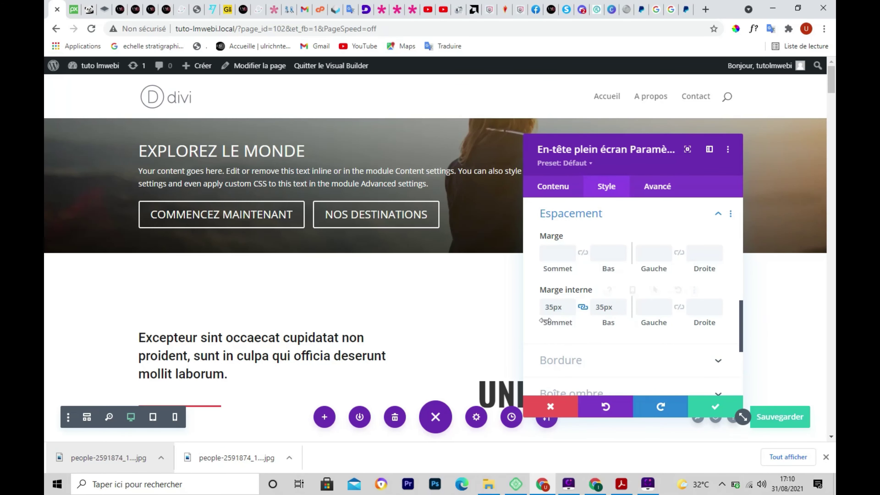
Increase the header's linked top and bottom Marge interne to 249px
drag(577, 322, 685, 323)
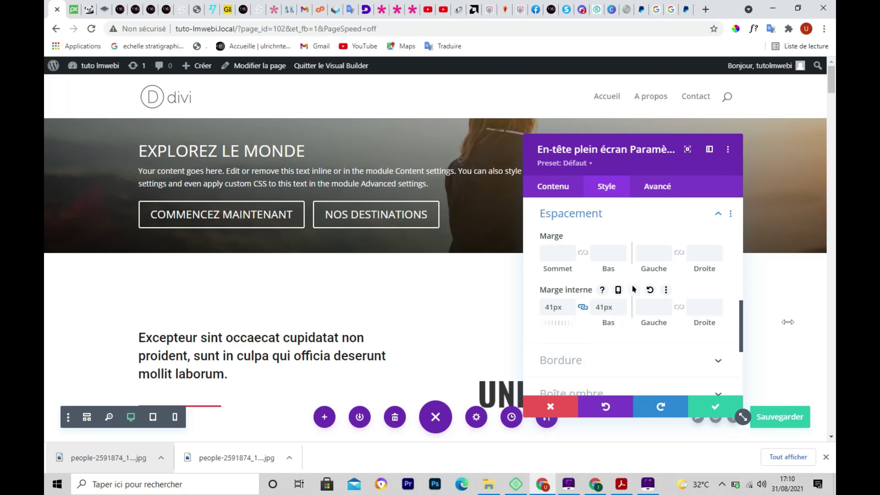
drag(788, 322, 800, 323)
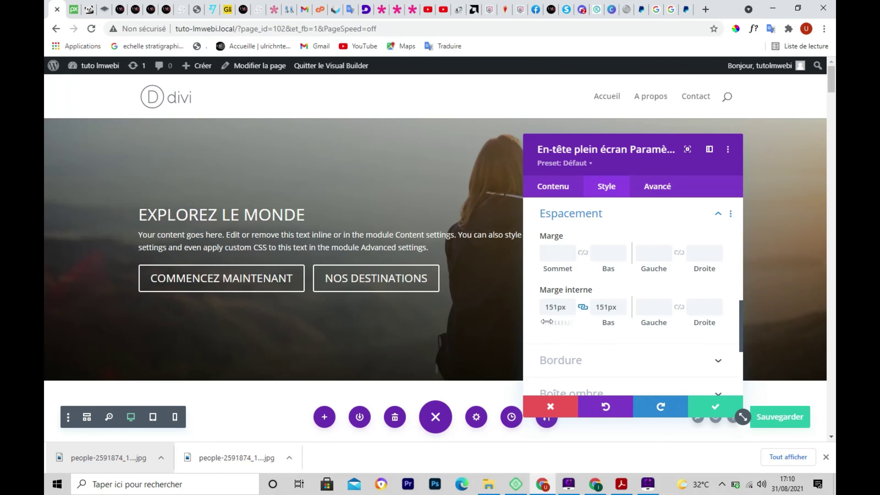
drag(547, 323, 624, 324)
drag(736, 322, 748, 322)
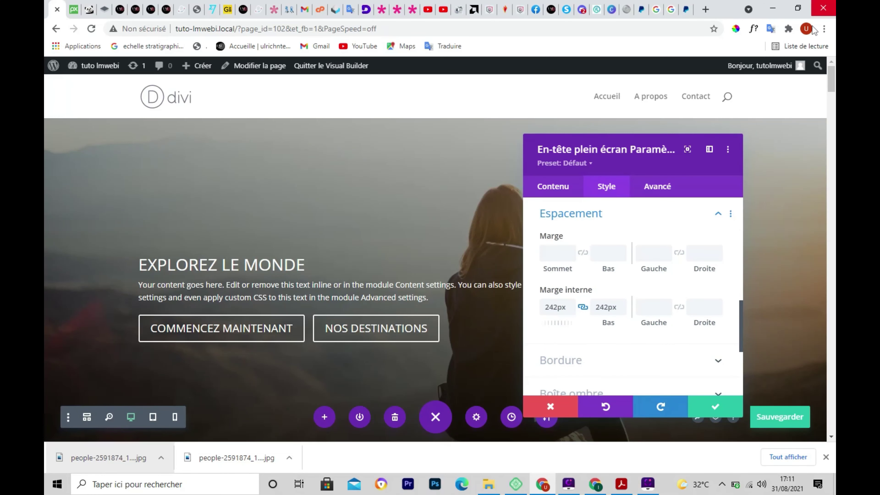
mouse_move(835, 83)
mouse_down()
mouse_move(835, 92)
mouse_move(834, 83)
mouse_up()
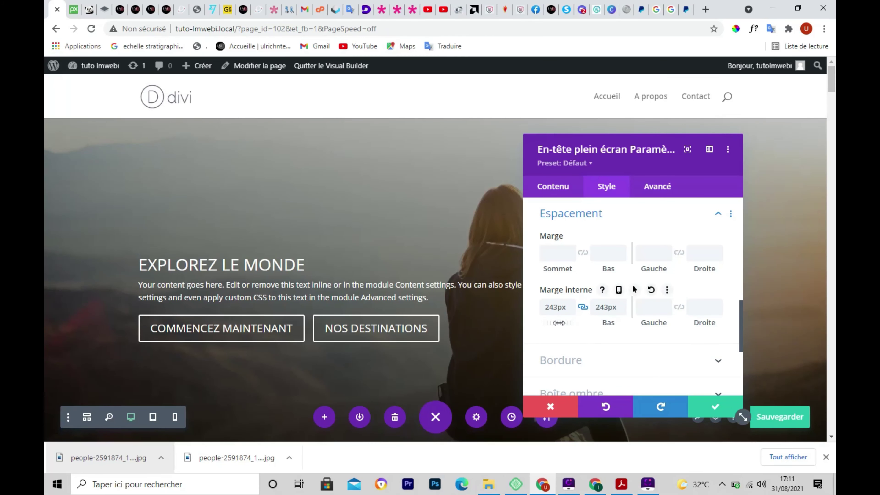
drag(564, 322, 567, 323)
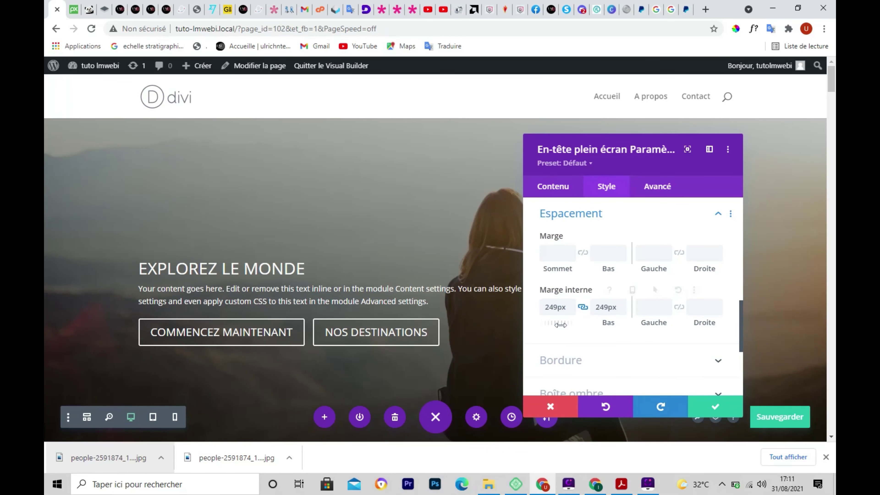
Open the Titre Texte style options for the header title EXPLOREZ LE MONDE and reposition the settings window over the header
drag(834, 83, 833, 87)
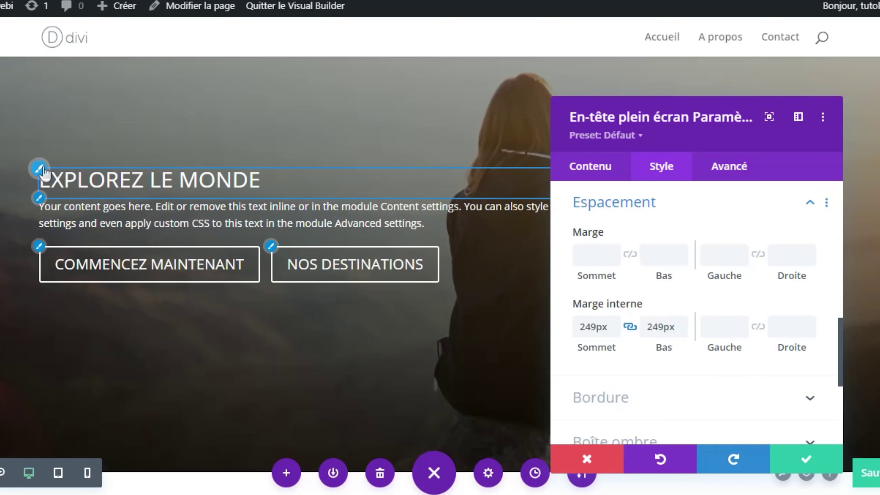
click(43, 168)
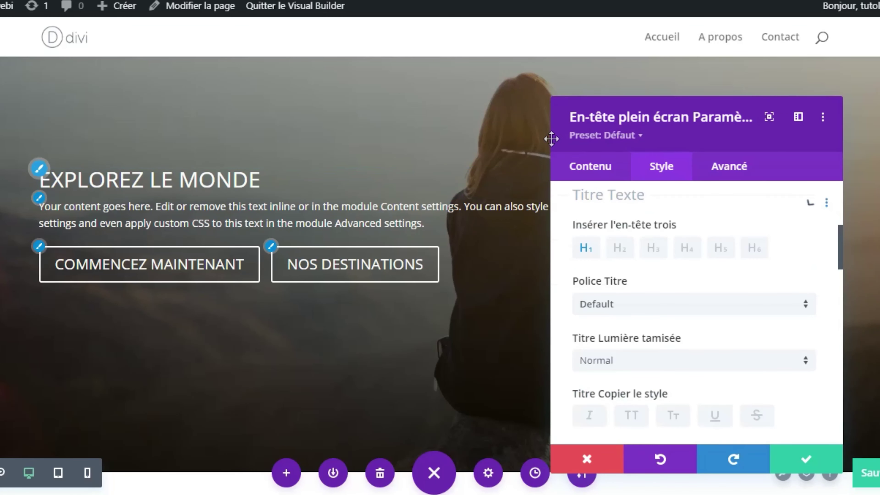
drag(552, 139, 535, 119)
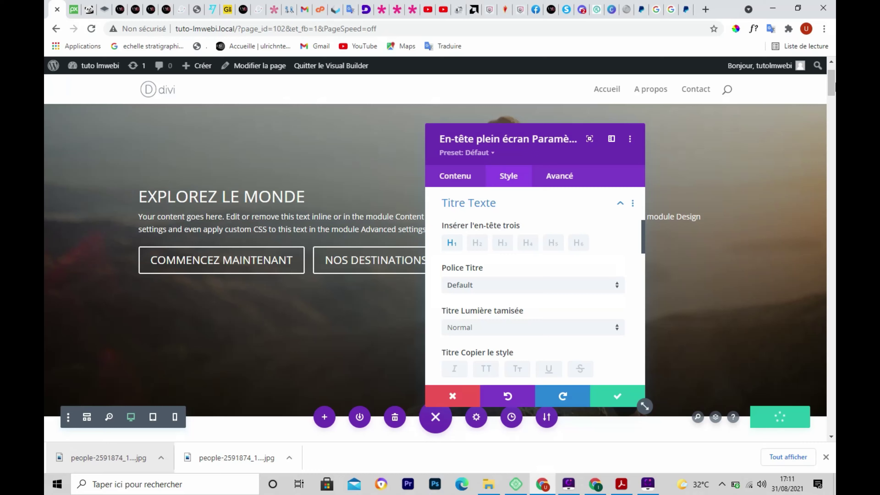
Switch to the Travel Agency Landing Page live demo and inspect the font of the DISCOVER UNLIMITED BEAUTY heading with WhatFont
scroll(829, 185, down, 5)
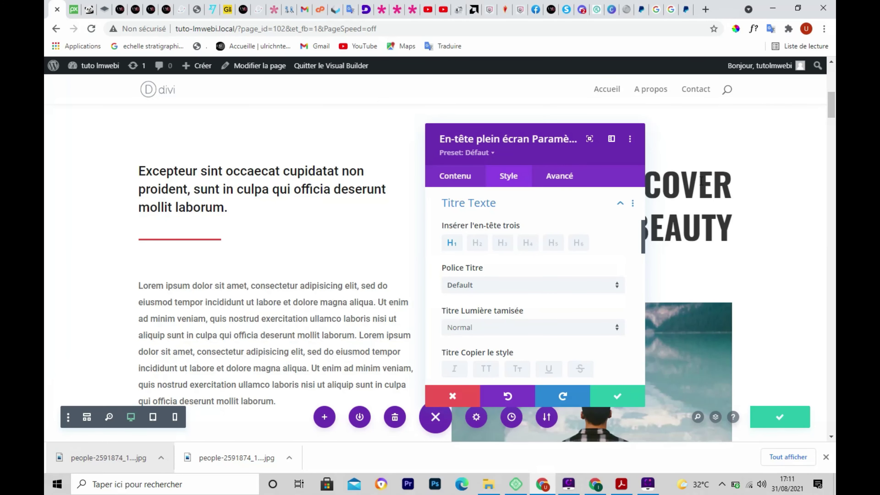
key(ctrl+F6)
mouse_move(675, 149)
mouse_down()
mouse_move(707, 245)
mouse_move(764, 245)
mouse_up()
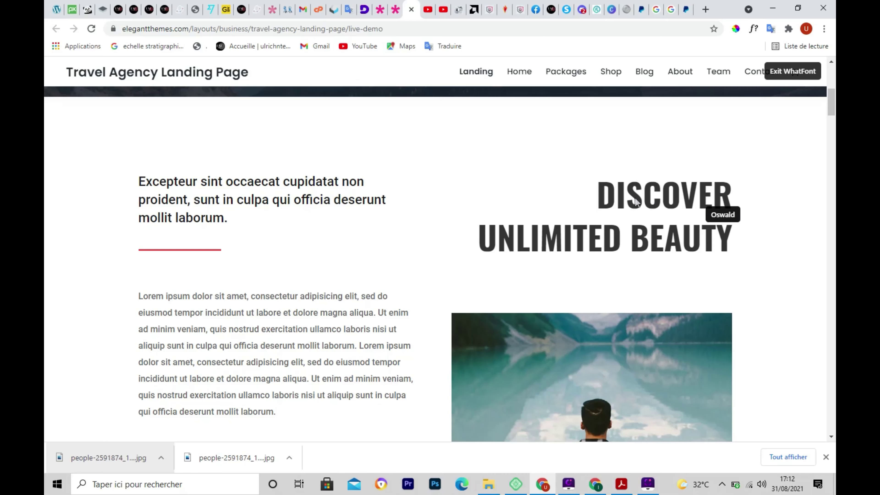
click(620, 199)
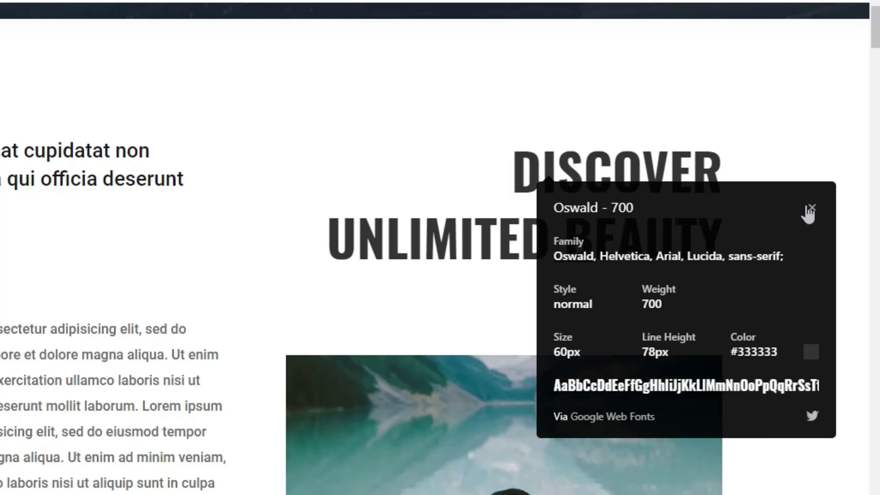
click(813, 209)
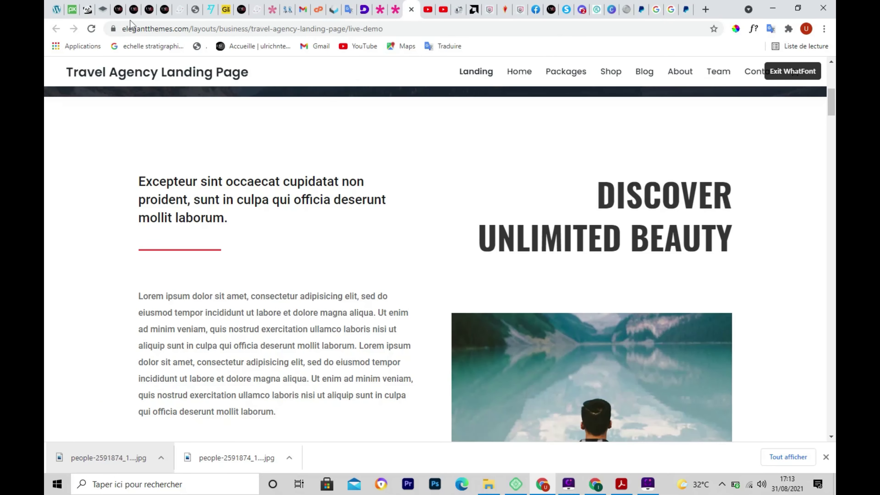
Return to the Divi page and set the header title's font to Oswald and its weight (Titre Lumière tamisée) to Texte en gras
click(58, 12)
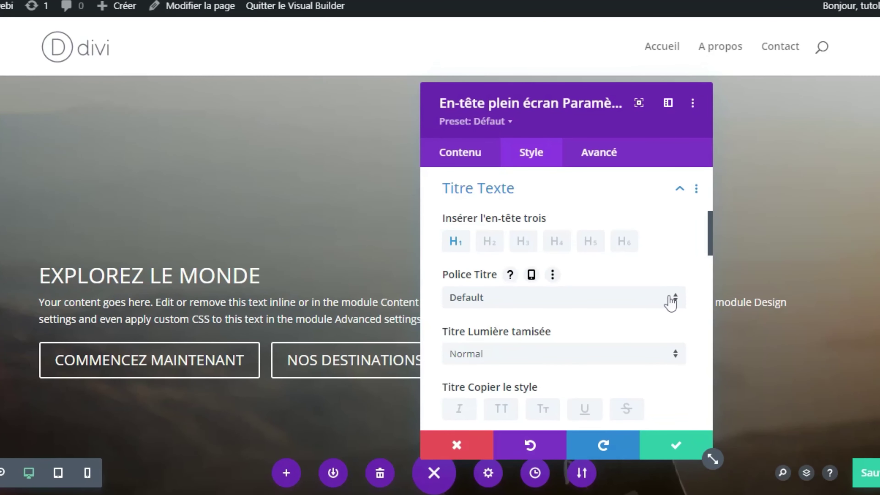
click(671, 299)
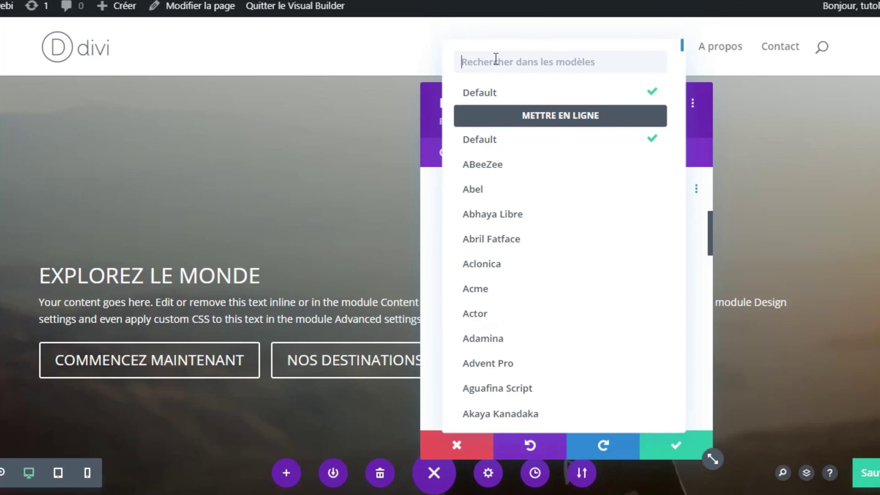
text(os)
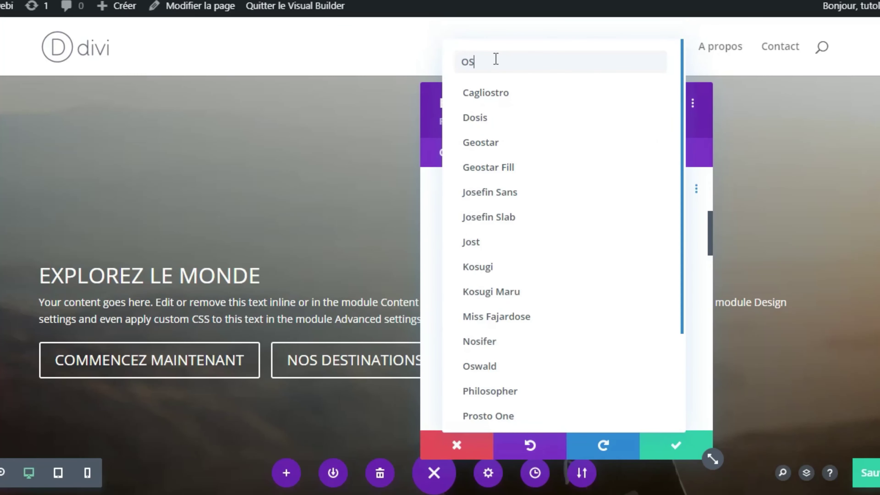
text(w)
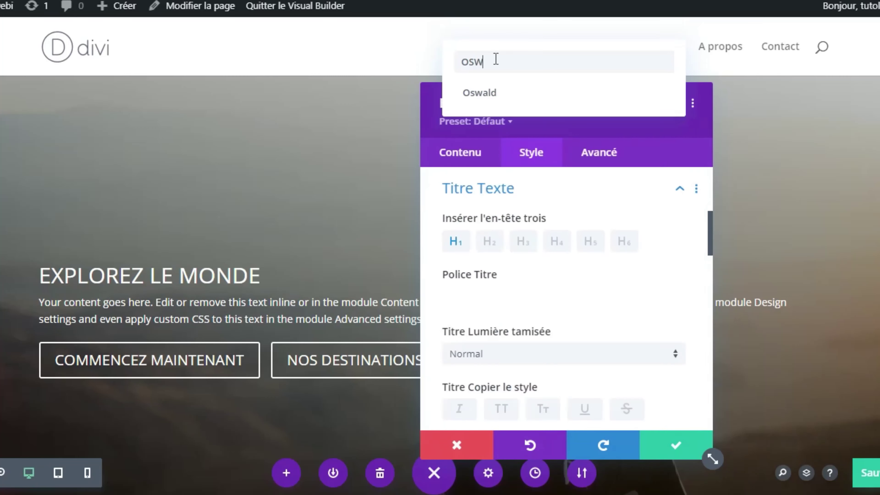
click(498, 97)
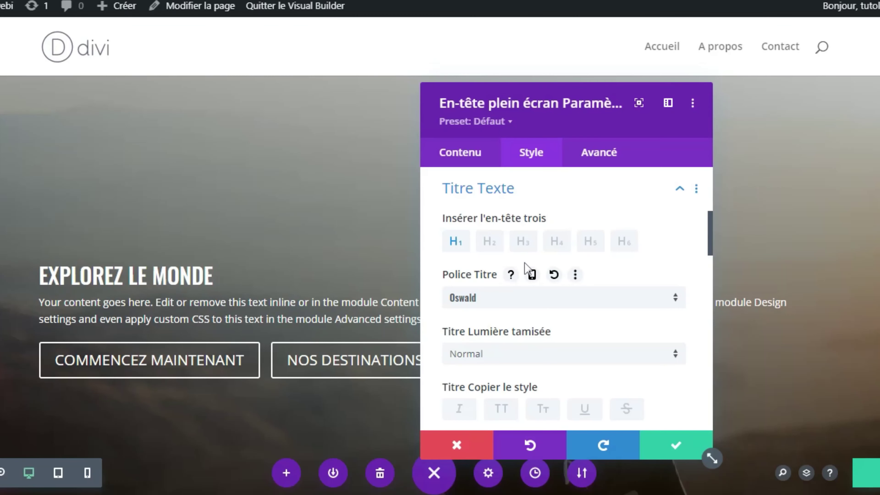
scroll(668, 329, down, 4)
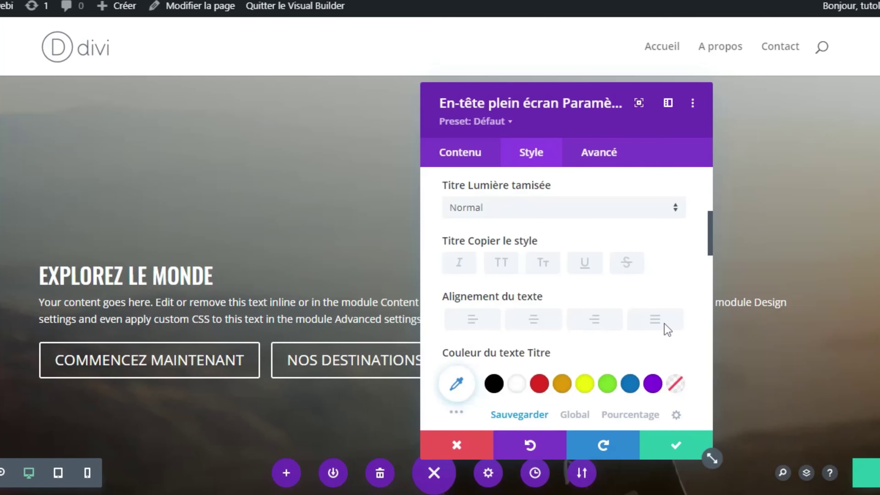
click(677, 215)
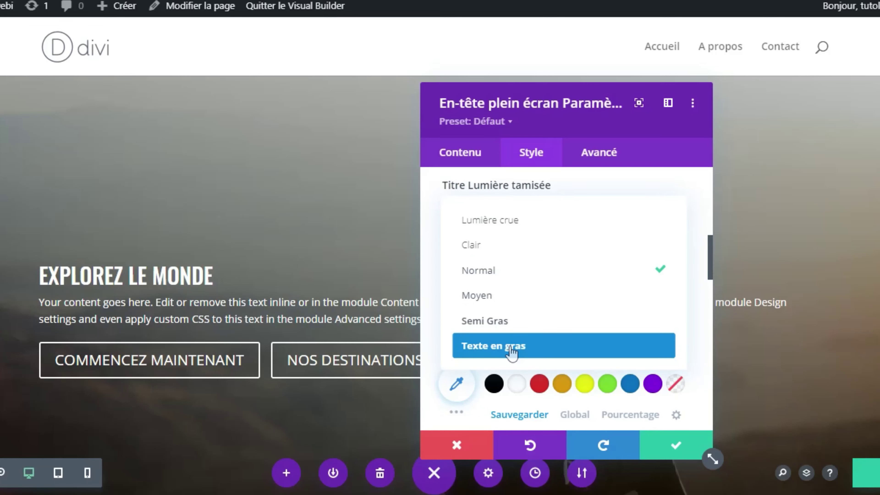
click(511, 348)
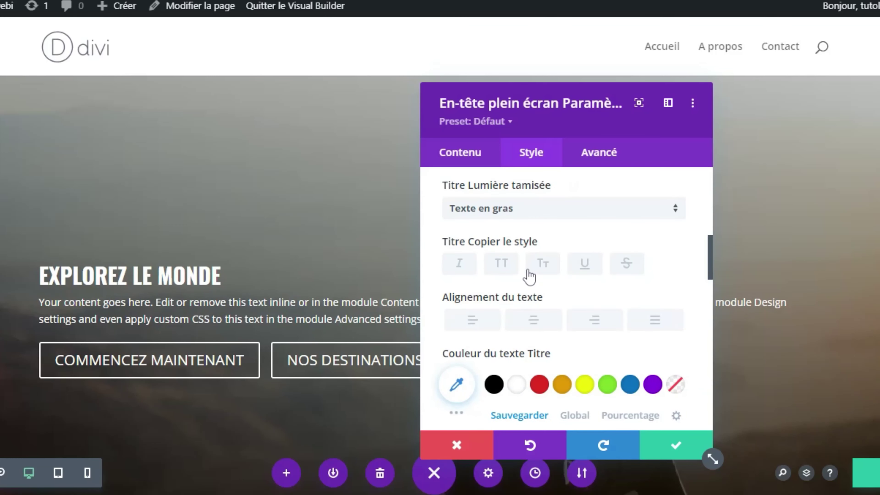
Increase the header title's text size (Titre Taille du Texte) to 63px
scroll(529, 276, down, 6)
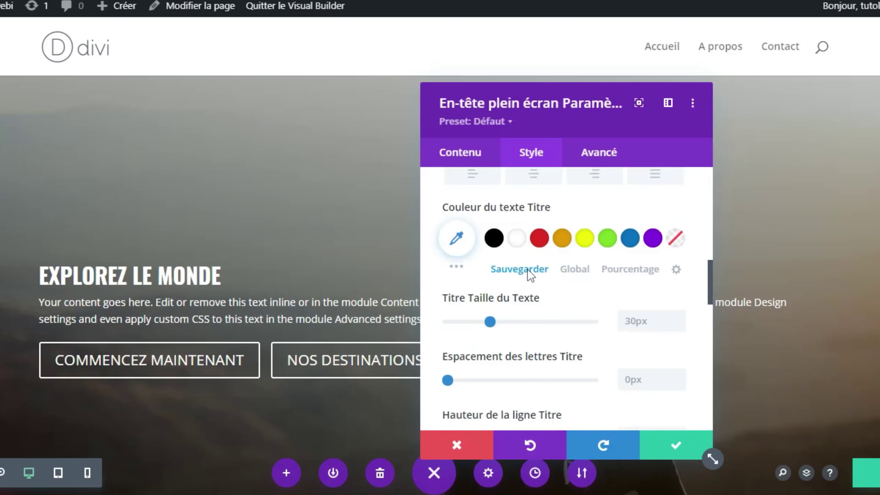
mouse_move(491, 249)
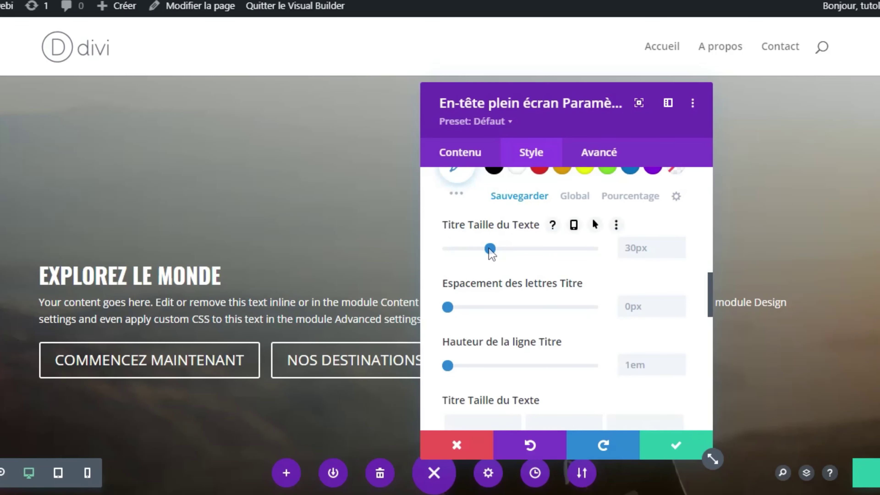
click(532, 251)
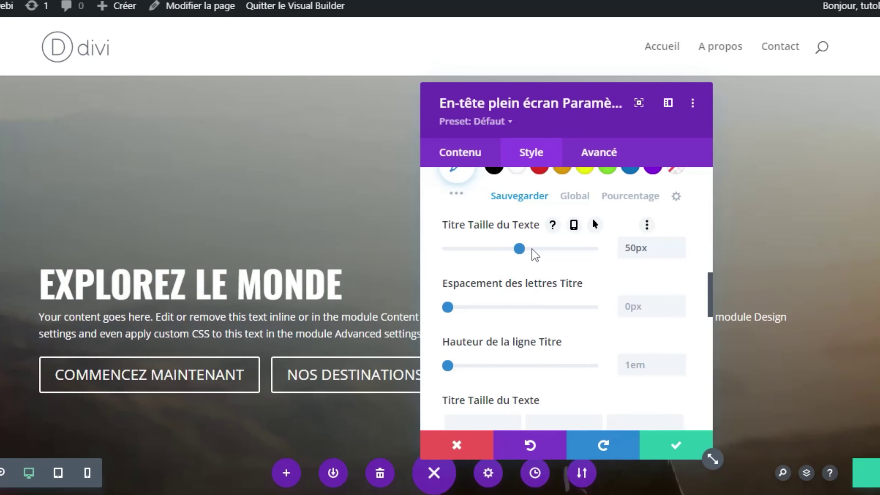
click(550, 249)
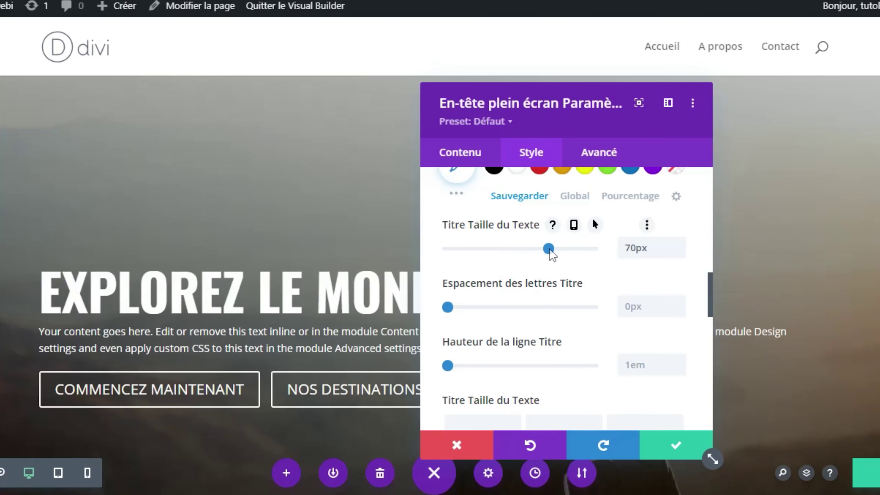
click(530, 254)
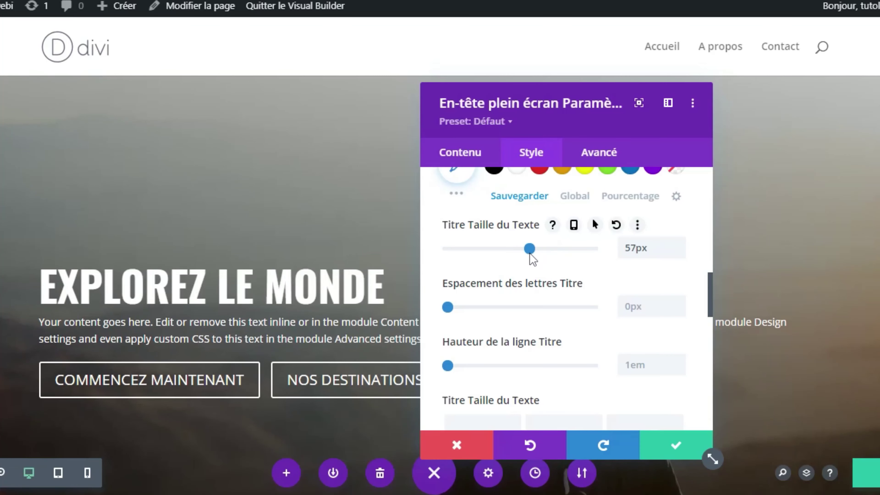
drag(534, 255, 539, 255)
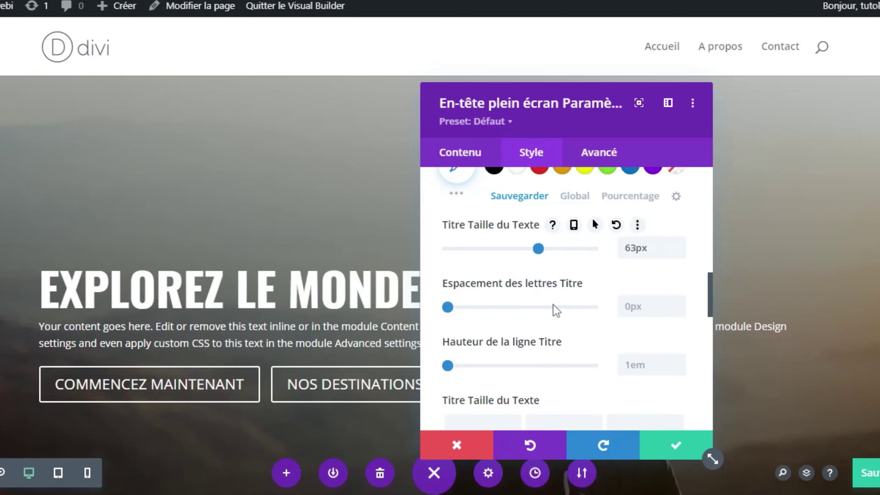
Set the header title's letter spacing (Espacement des lettres Titre) to 2px
scroll(553, 305, down, 2)
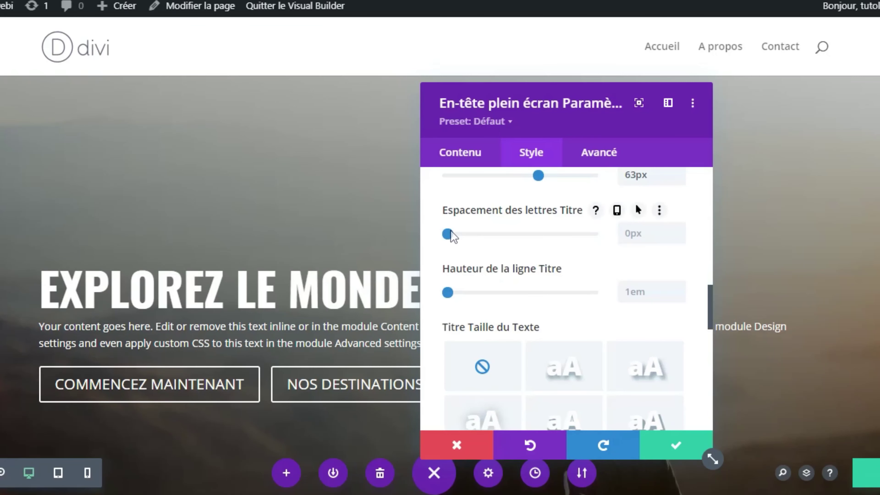
click(679, 230)
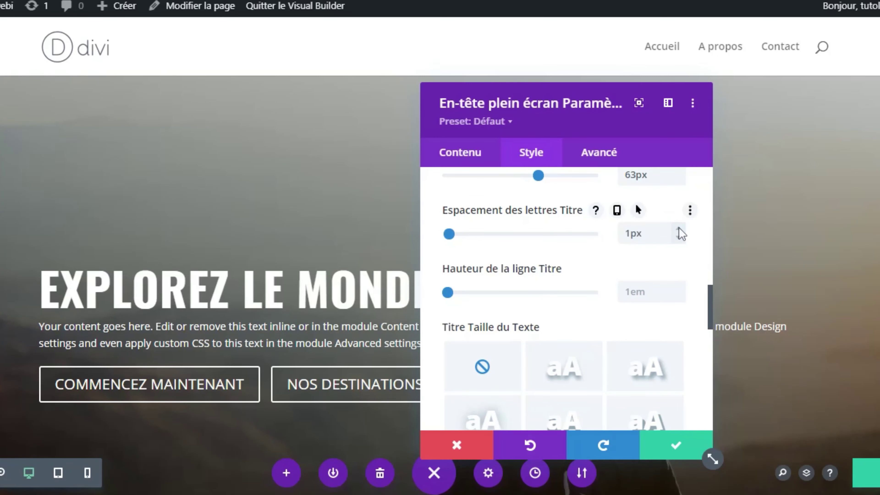
click(679, 229)
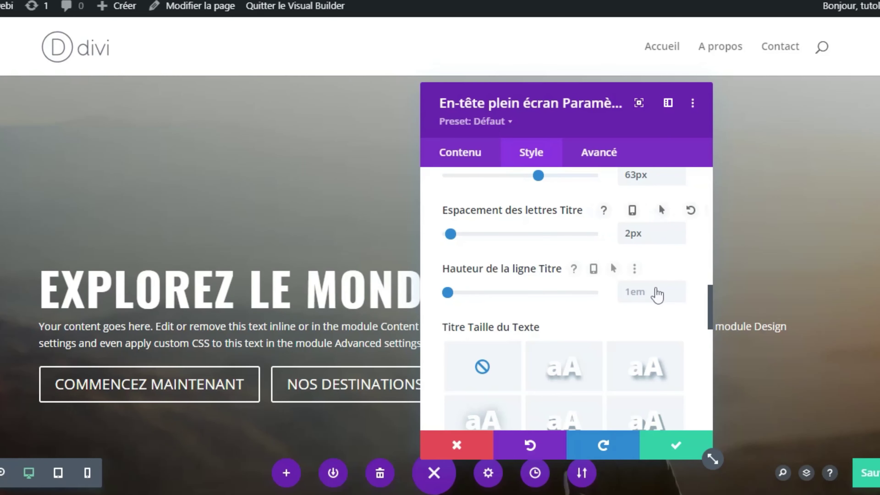
Raise the header title's line height (Hauteur de la ligne Titre) to 2.4em and review the title's appearance in the header
click(679, 290)
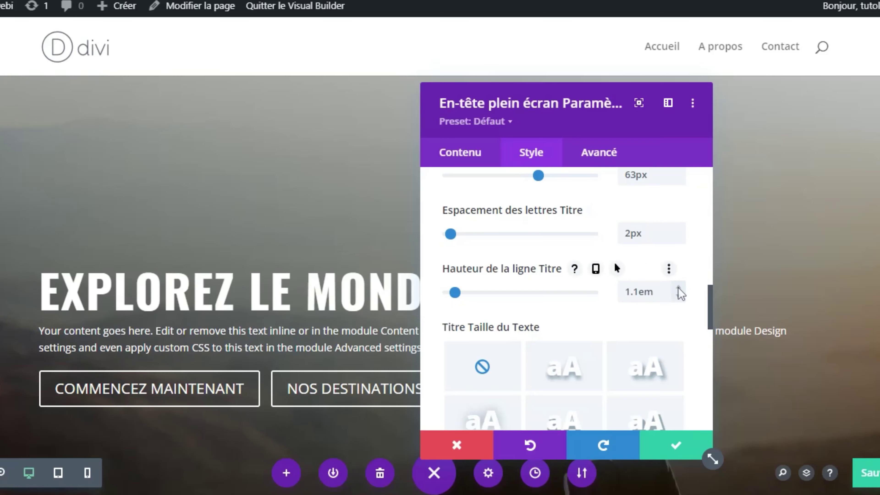
click(679, 290)
click(679, 290)
click(679, 290)
click(679, 290)
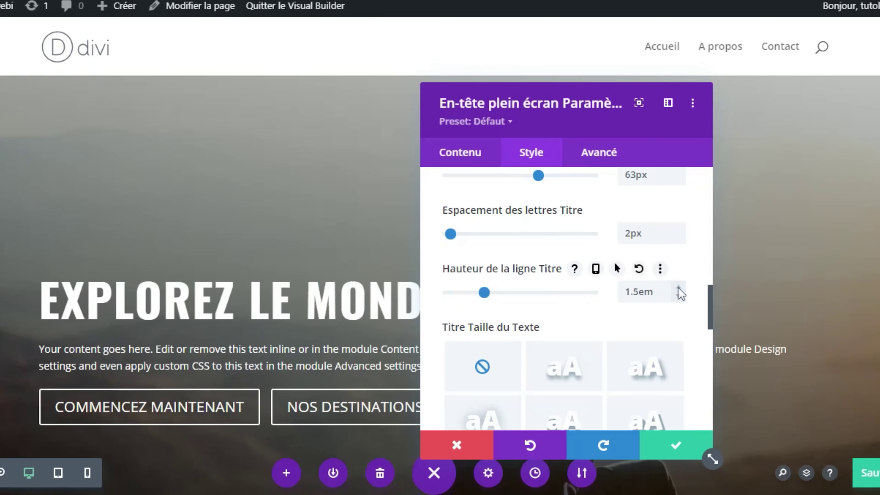
click(679, 290)
click(679, 290)
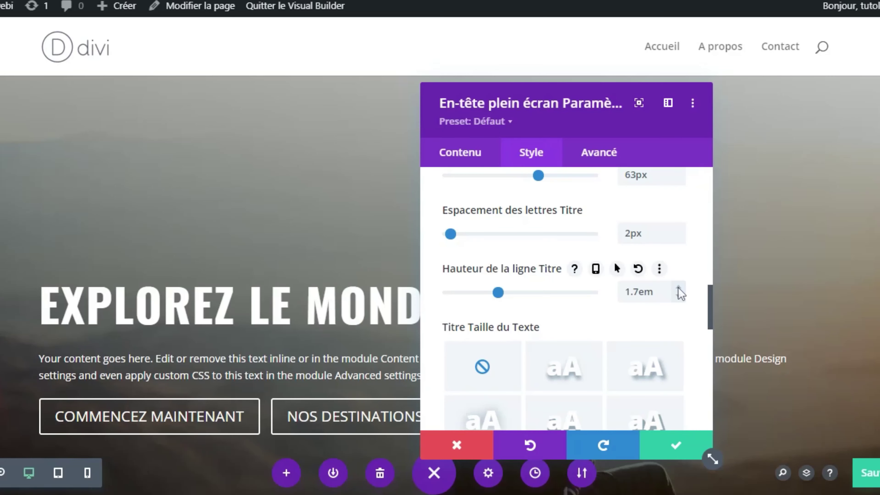
click(679, 290)
click(680, 290)
click(679, 290)
click(679, 290)
click(679, 290)
click(679, 290)
click(679, 290)
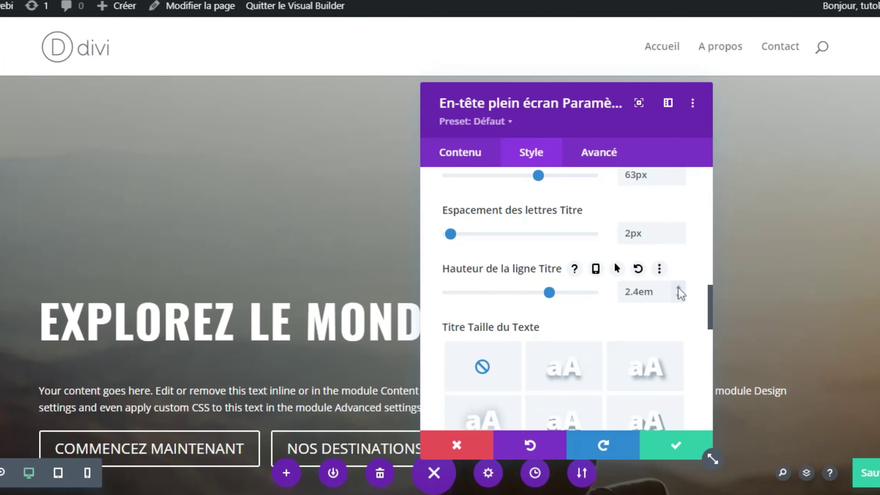
scroll(811, 291, down, 5)
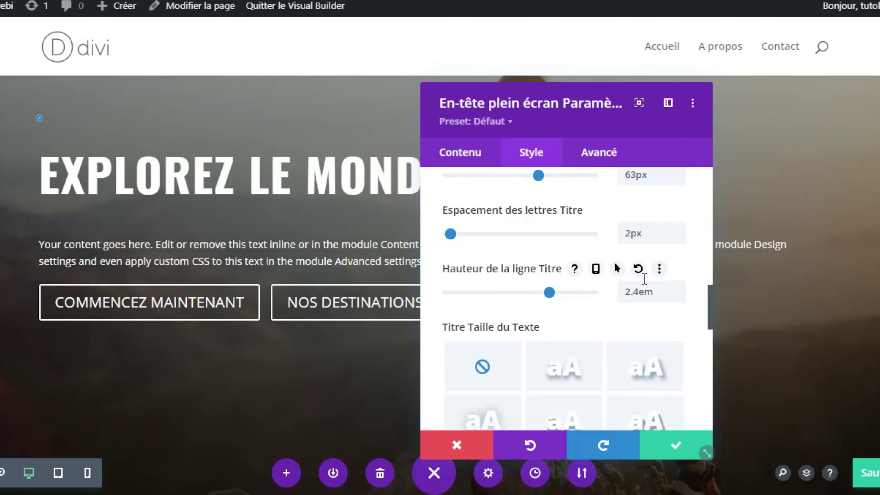
scroll(628, 285, up, 2)
scroll(562, 270, up, 2)
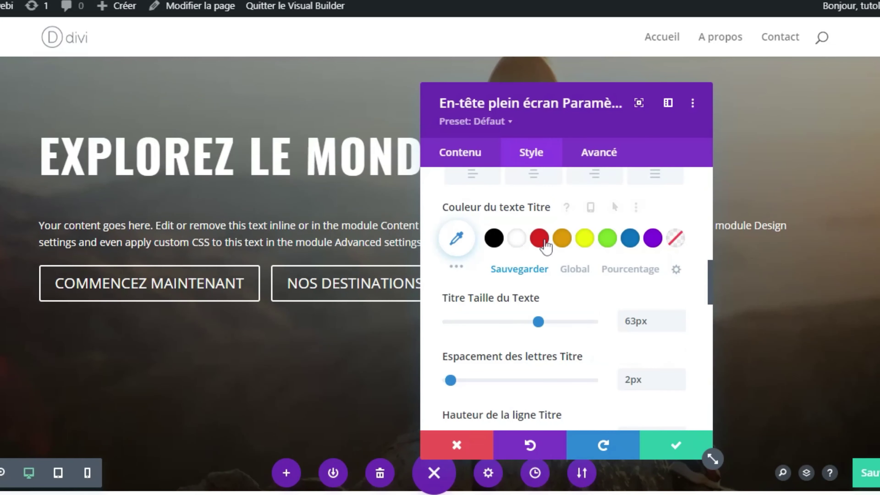
scroll(468, 358, down, 2)
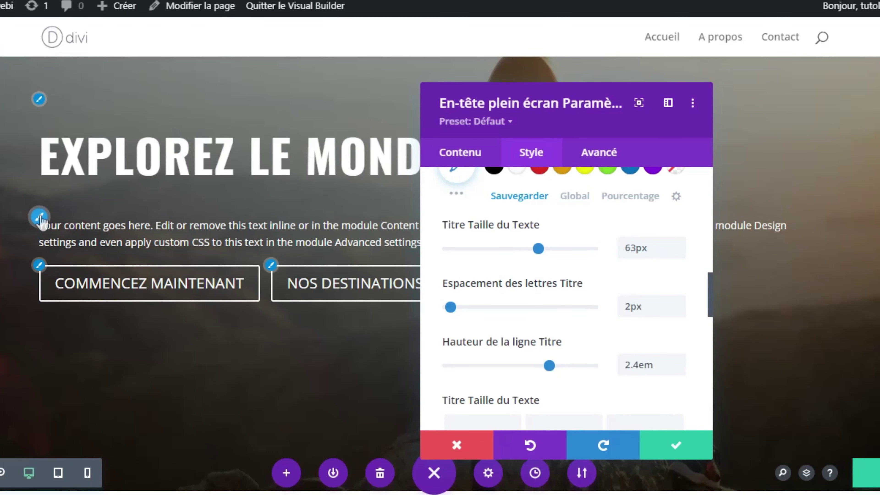
Open the header's Corps Texte style options and set the body font (Police Corps) to Oswald
click(39, 218)
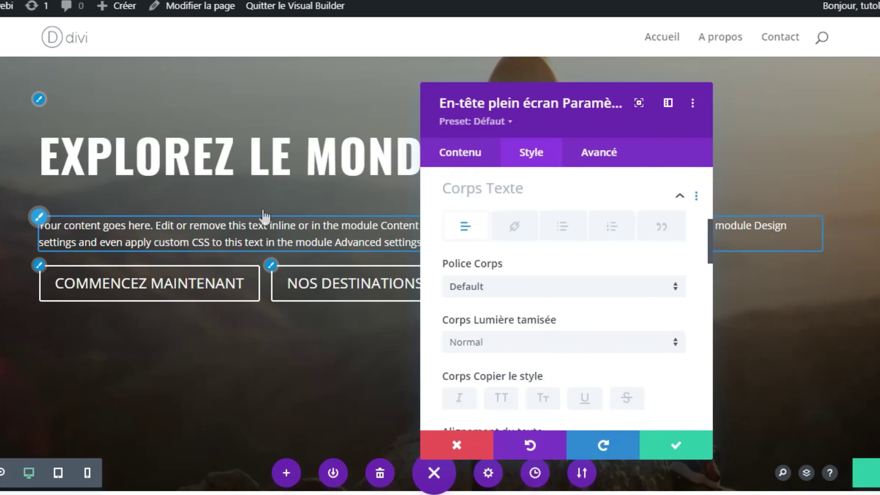
click(677, 289)
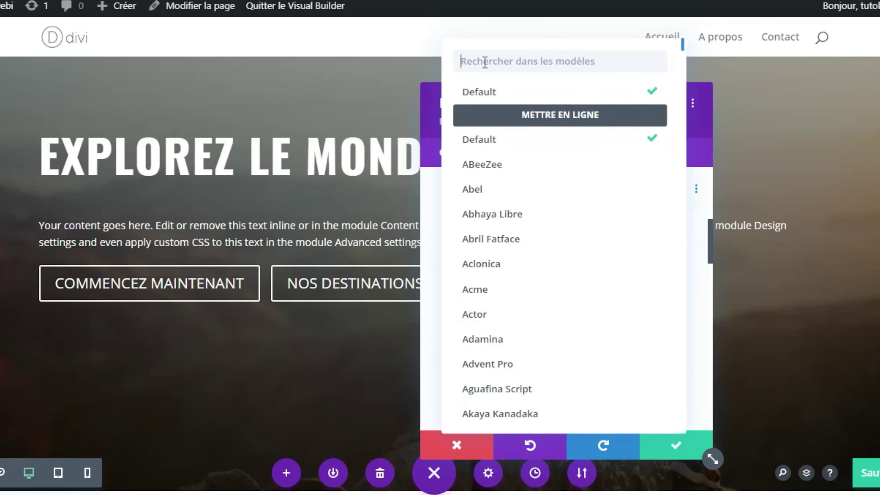
text(osw)
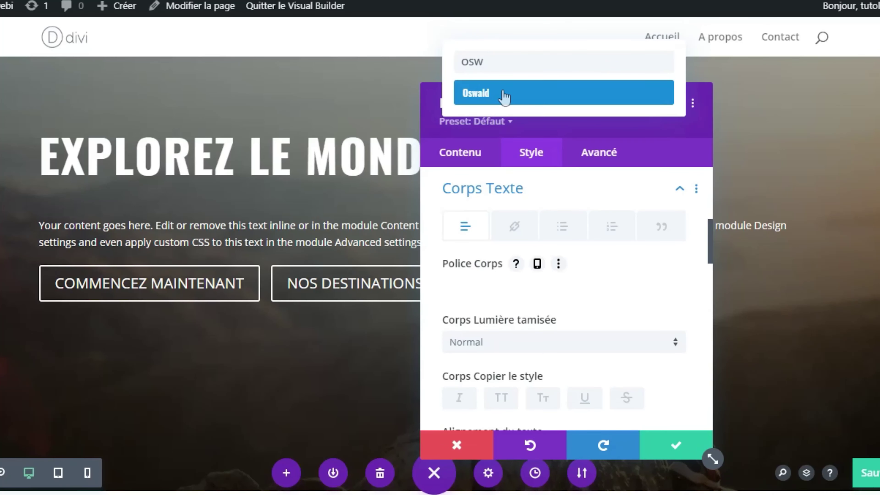
click(504, 97)
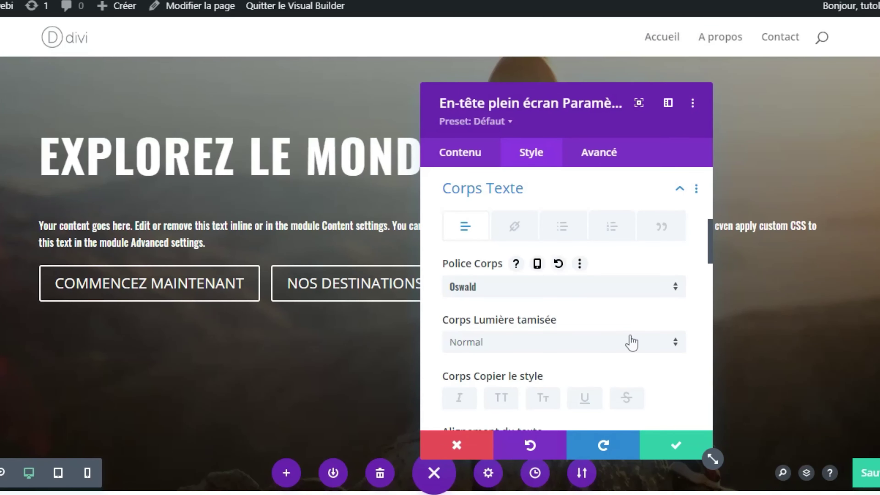
Set the header body text's weight (Corps Lumière tamisée) to Clair and its size (Corps Taille du Texte) to 16px
click(675, 346)
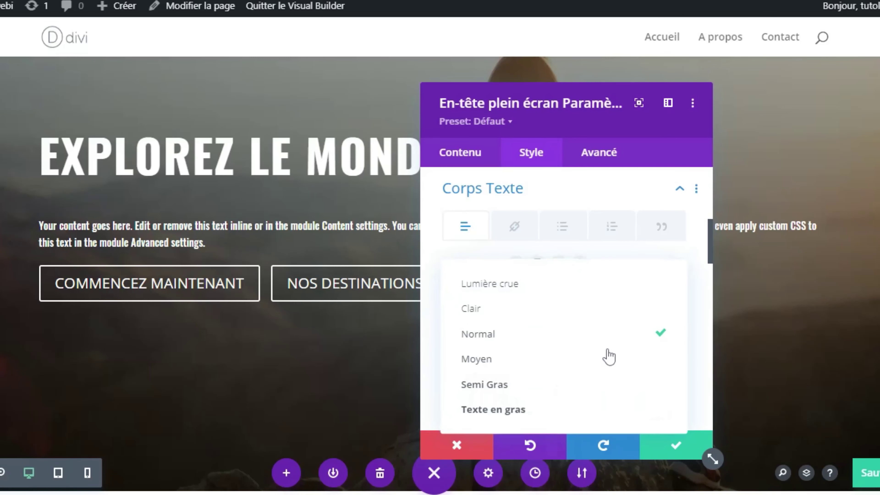
click(506, 306)
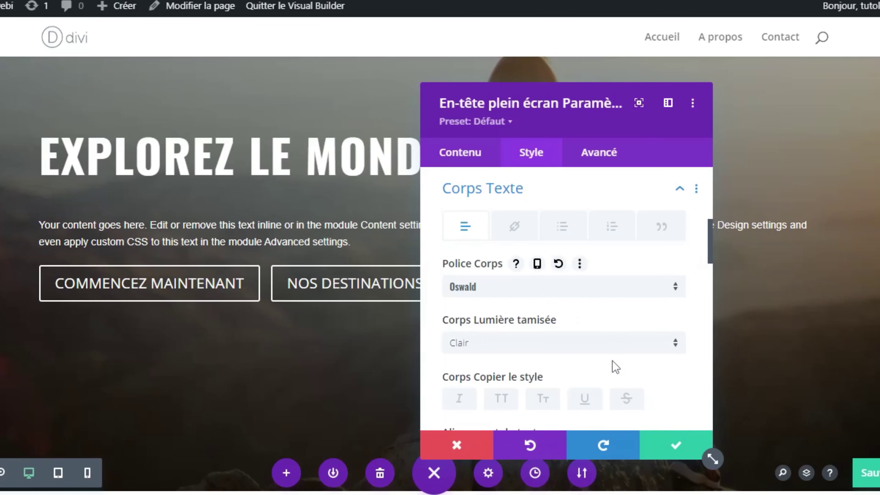
scroll(580, 349, down, 4)
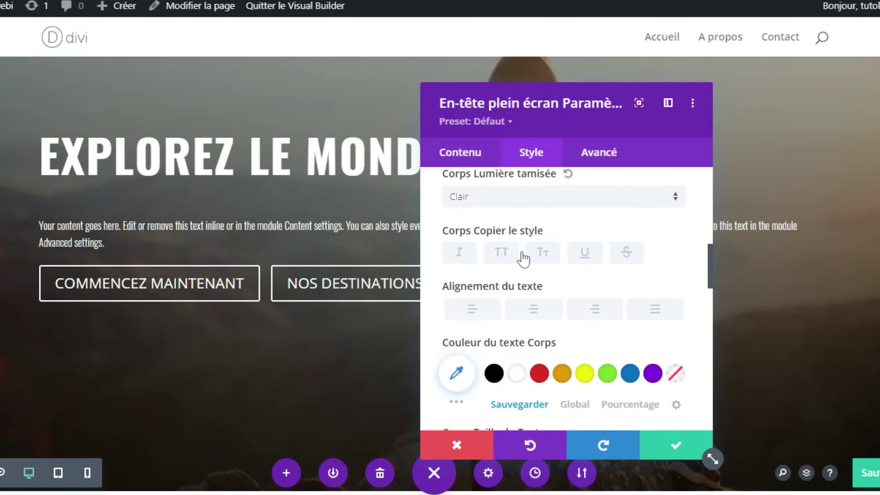
scroll(532, 305, down, 2)
scroll(532, 305, down, 2)
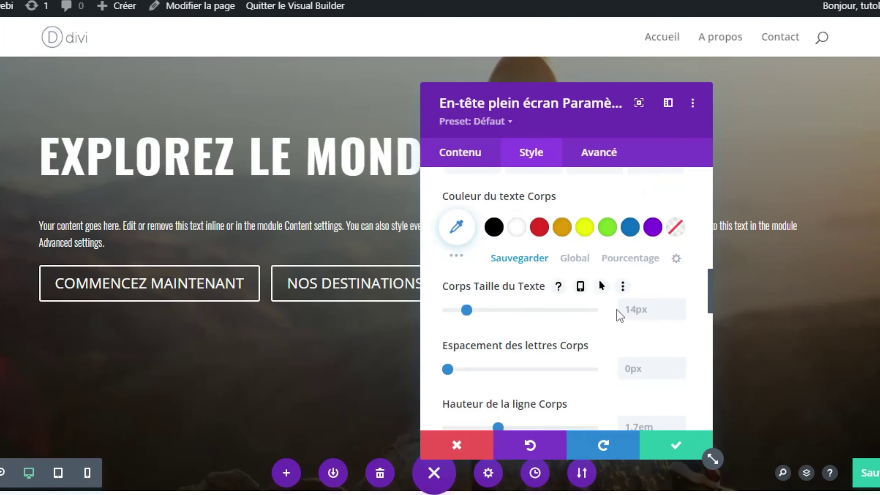
click(679, 306)
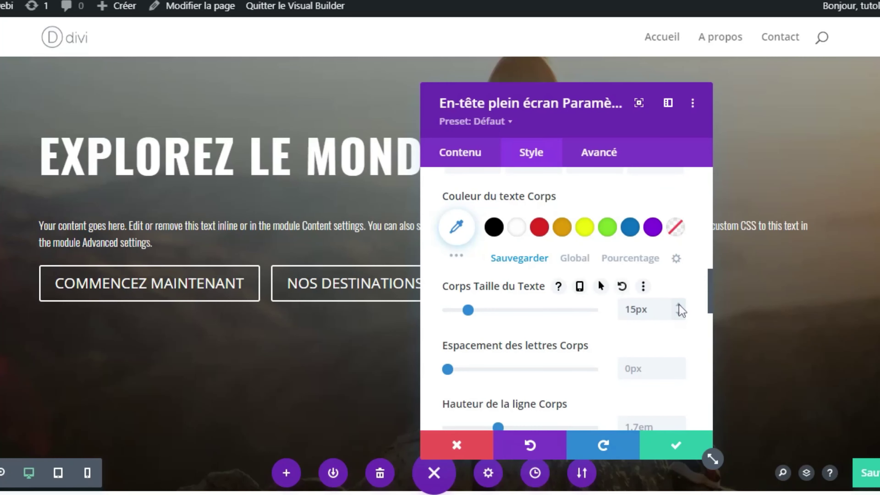
click(679, 306)
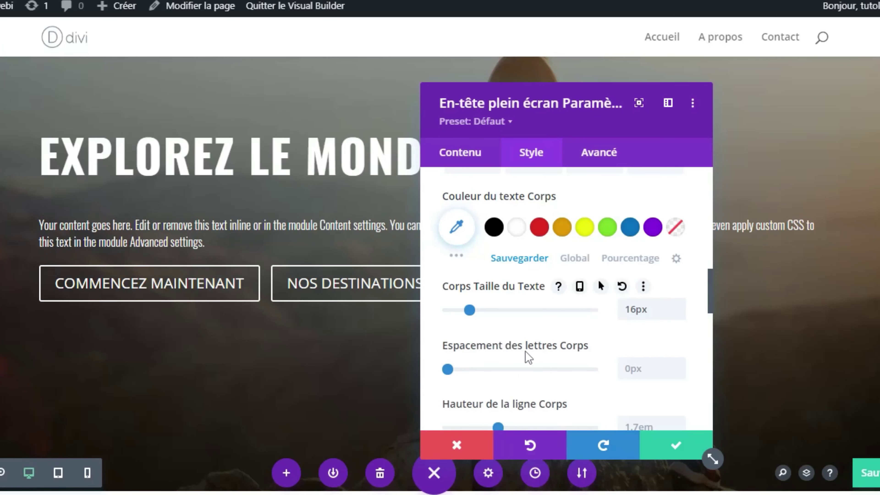
Set the header body text's letter spacing to 1px and its line height (Hauteur de la ligne Corps) to 2.1em
scroll(543, 348, down, 2)
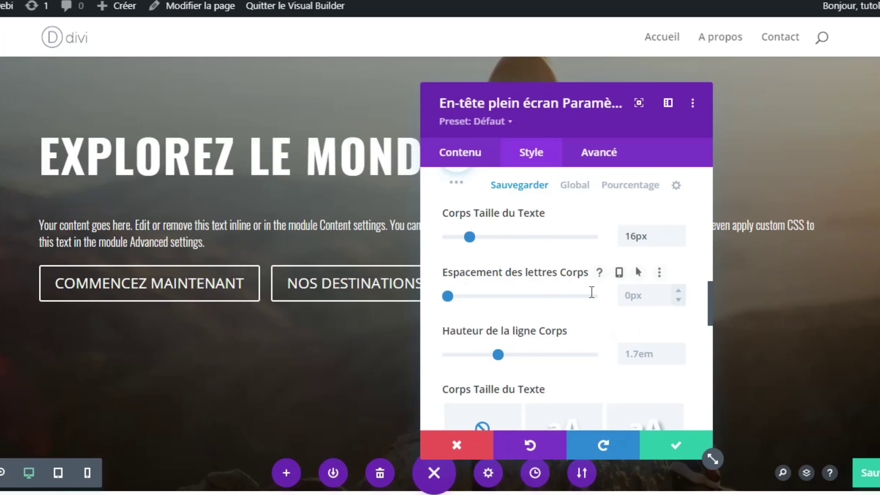
click(679, 292)
click(678, 351)
click(678, 351)
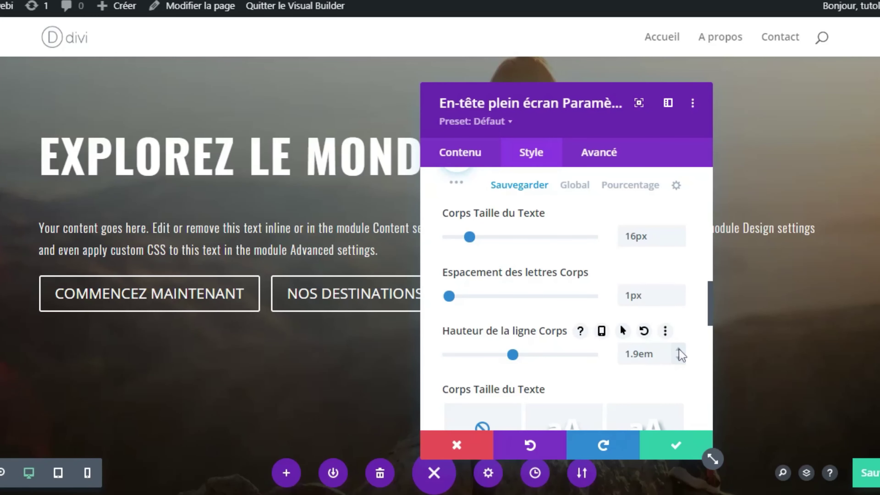
click(678, 350)
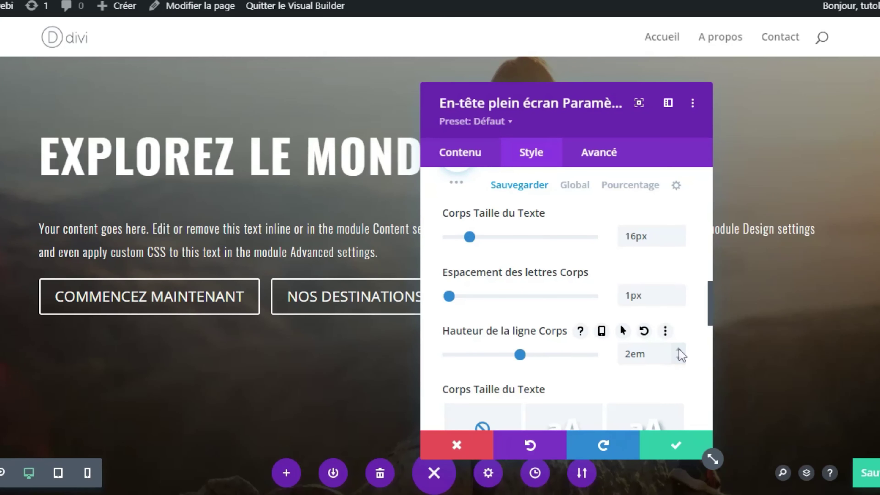
click(679, 350)
click(679, 351)
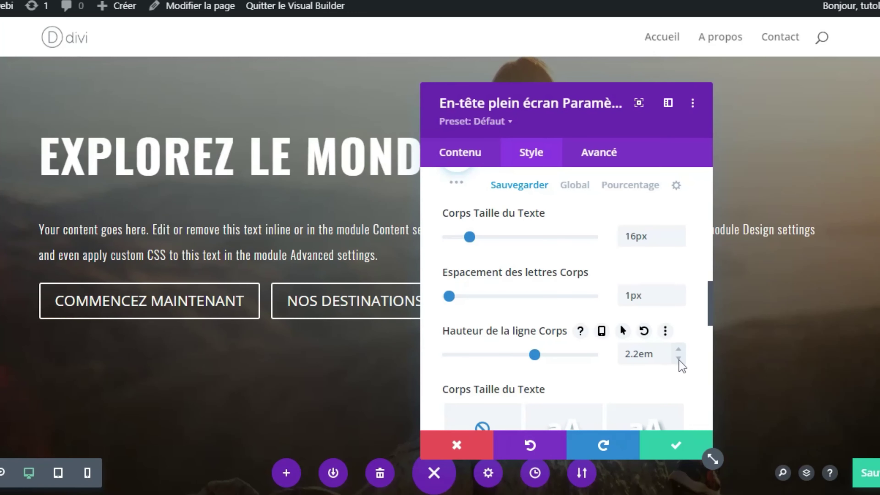
click(679, 360)
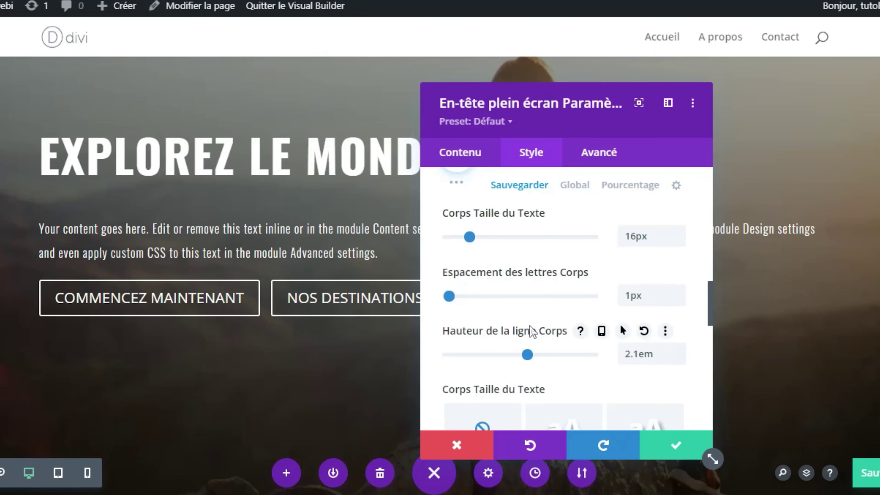
scroll(530, 333, down, 4)
scroll(531, 333, up, 4)
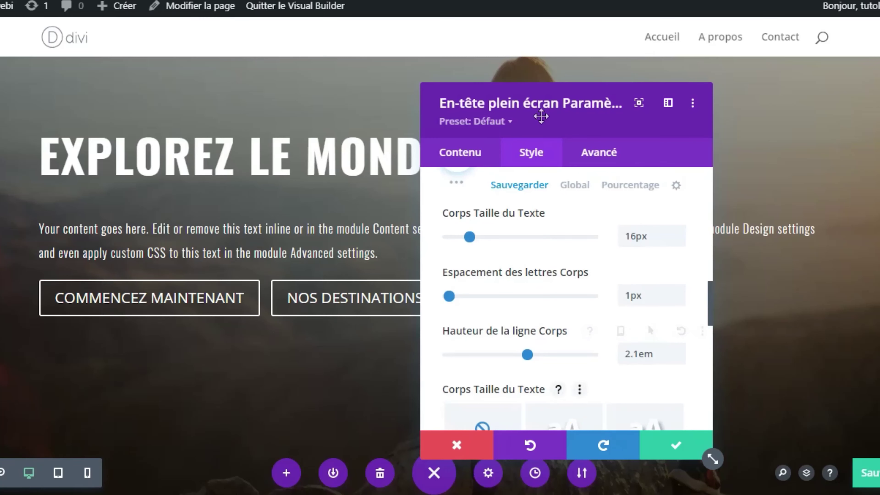
Split the header's body text into three lines, with line breaks after "Content settings." and after "Design settings and"
drag(555, 115, 566, 140)
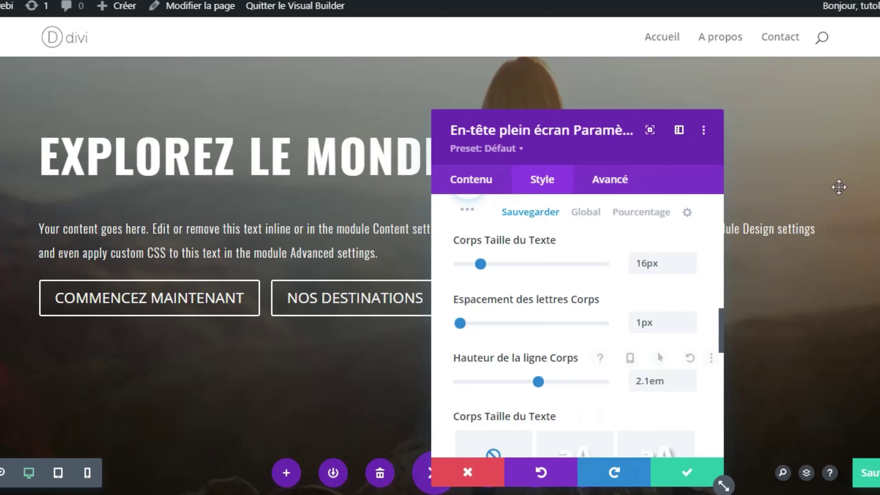
scroll(830, 214, down, 4)
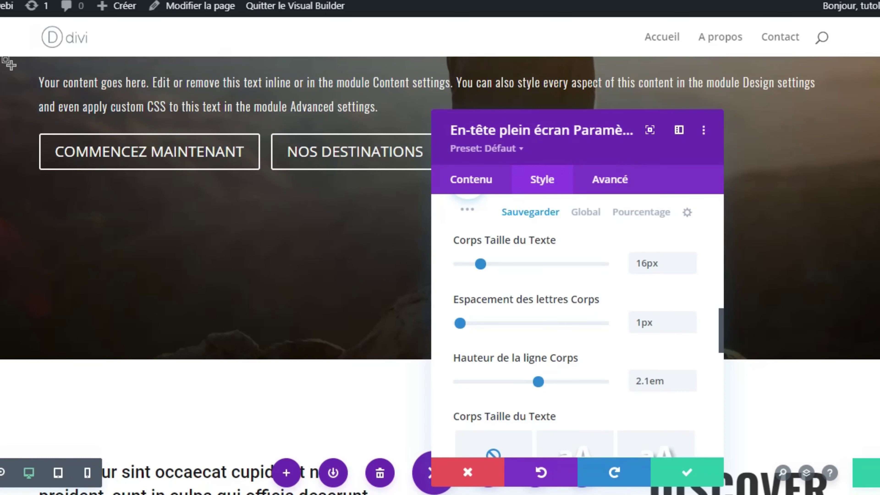
mouse_move(85, 120)
mouse_down()
mouse_move(386, 125)
mouse_move(834, 109)
mouse_move(455, 110)
mouse_move(416, 102)
mouse_move(435, 127)
mouse_up()
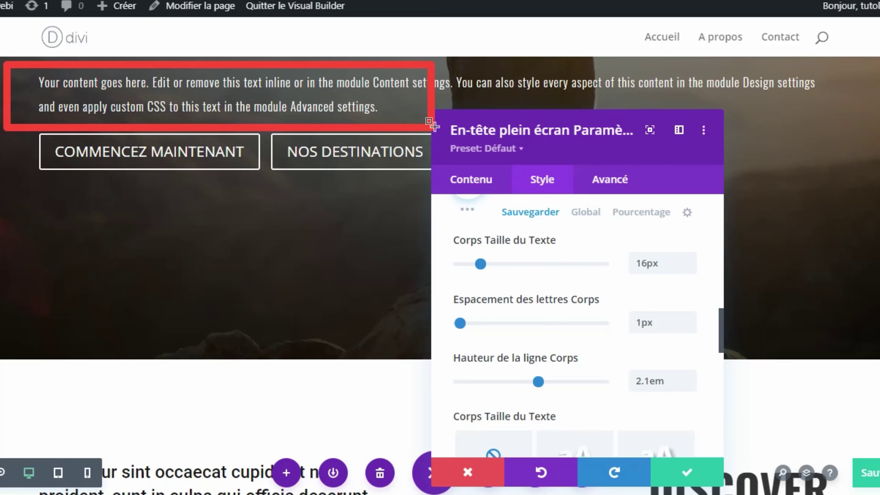
click(470, 180)
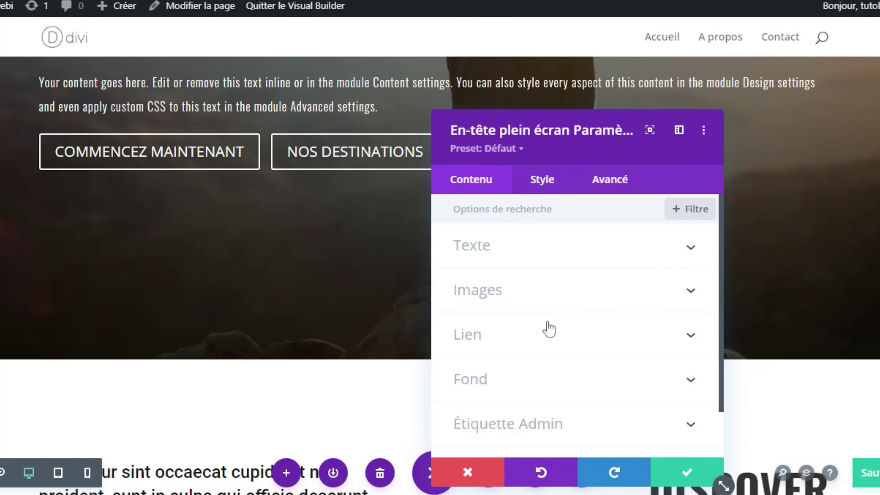
click(593, 259)
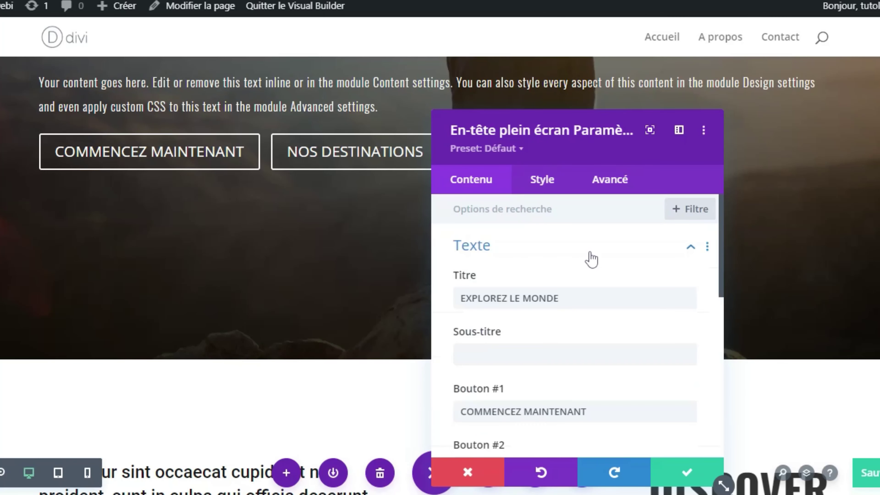
scroll(536, 374, down, 10)
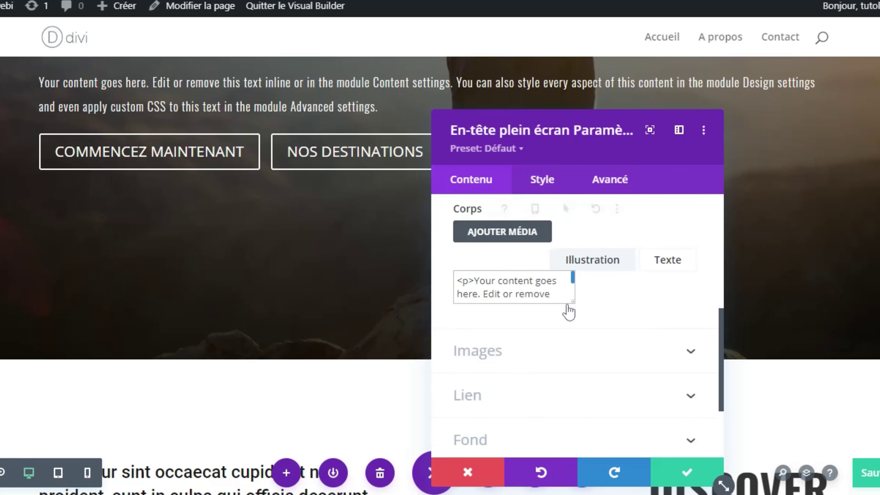
click(671, 262)
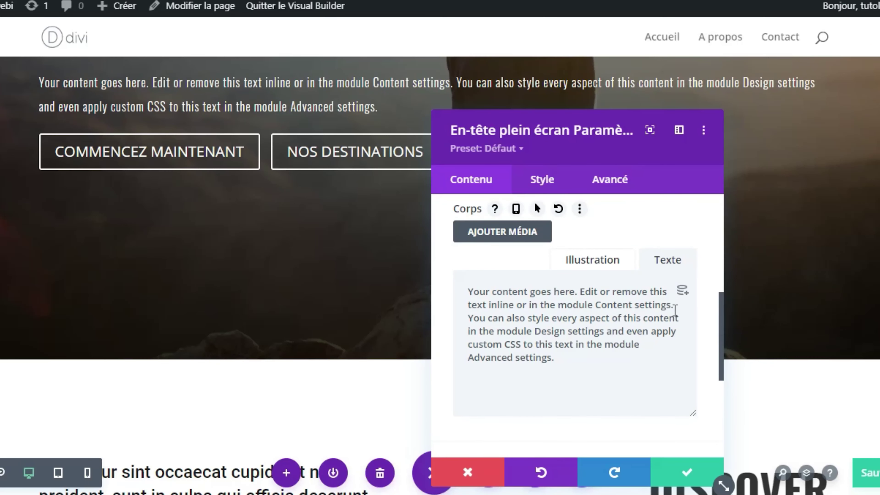
key(Return)
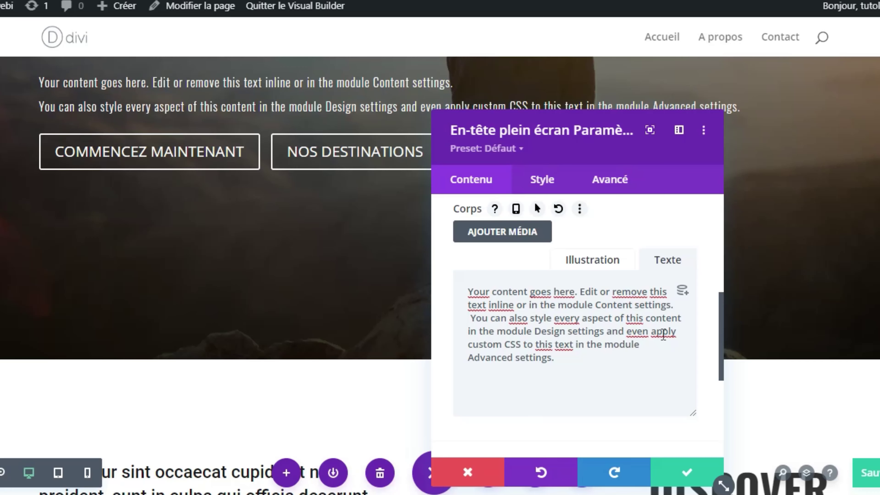
key(Return)
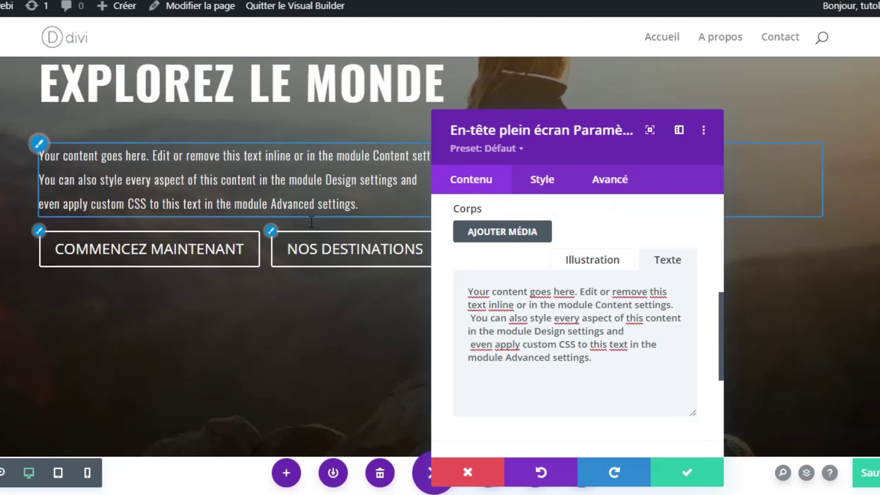
Enable custom styles for the header's first button, COMMENCEZ MAINTENANT, and look through its text and background options
click(542, 180)
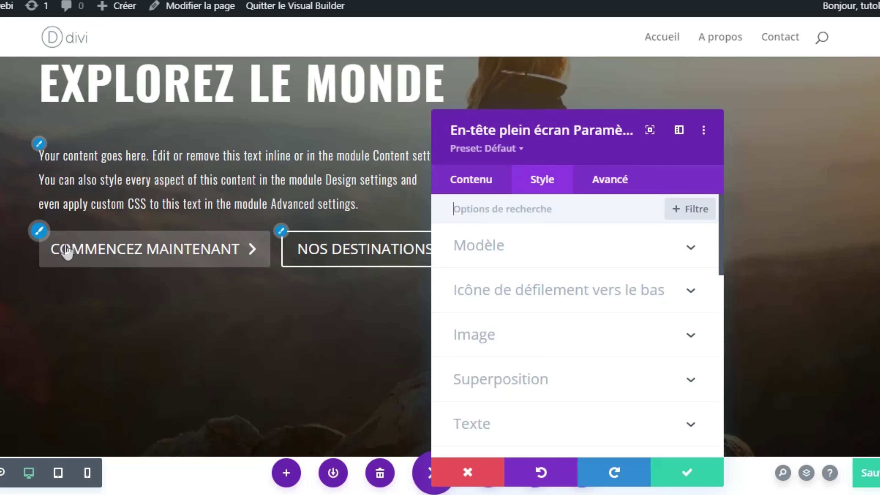
click(39, 231)
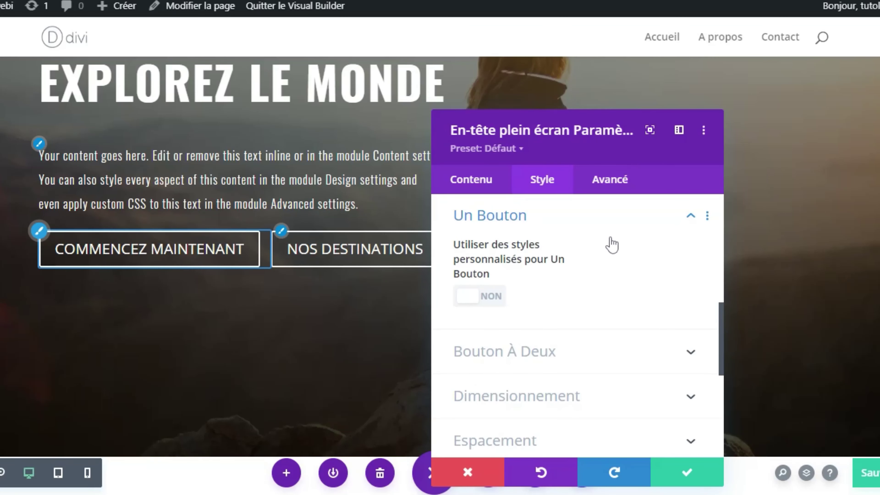
drag(552, 138, 468, 121)
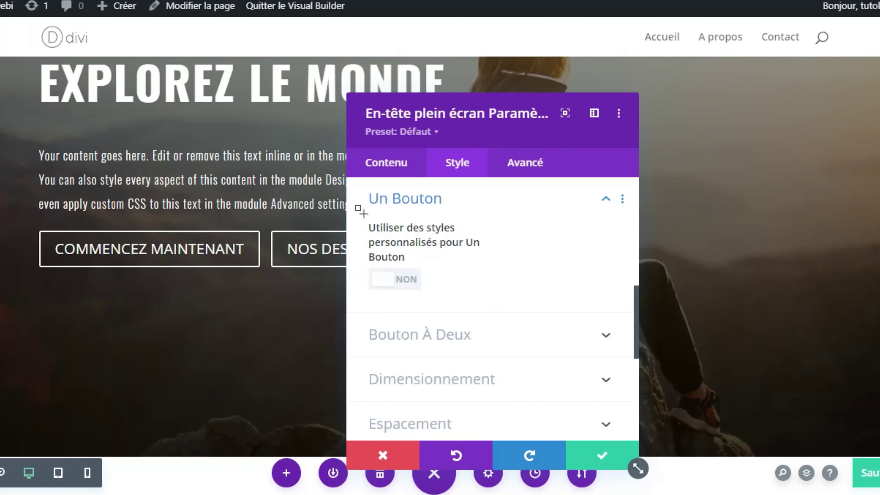
mouse_move(362, 215)
mouse_down()
mouse_move(420, 282)
mouse_move(504, 279)
mouse_up()
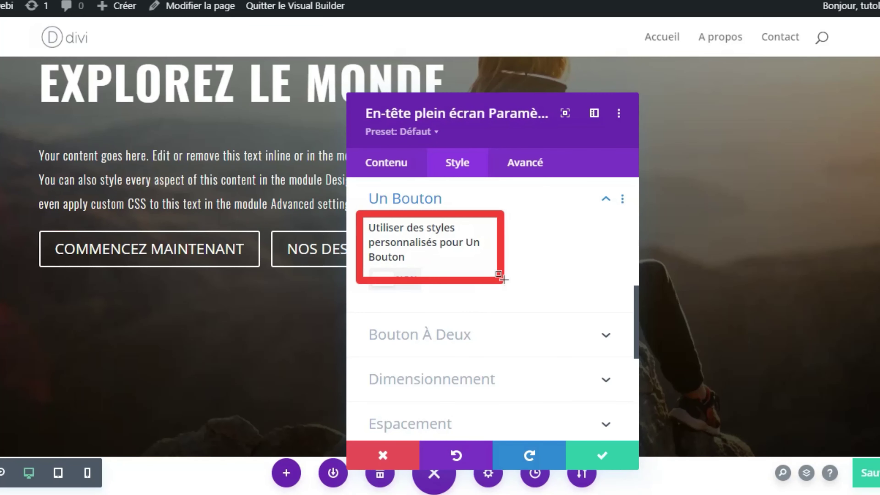
click(388, 283)
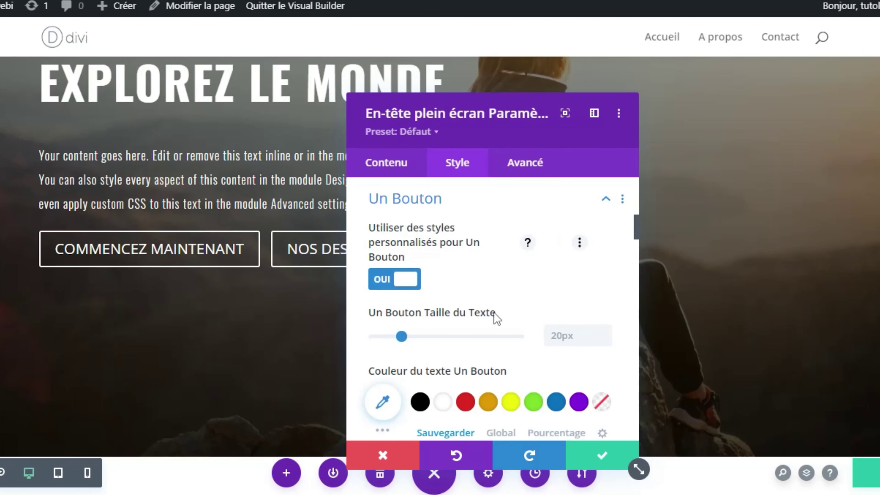
scroll(484, 285, down, 2)
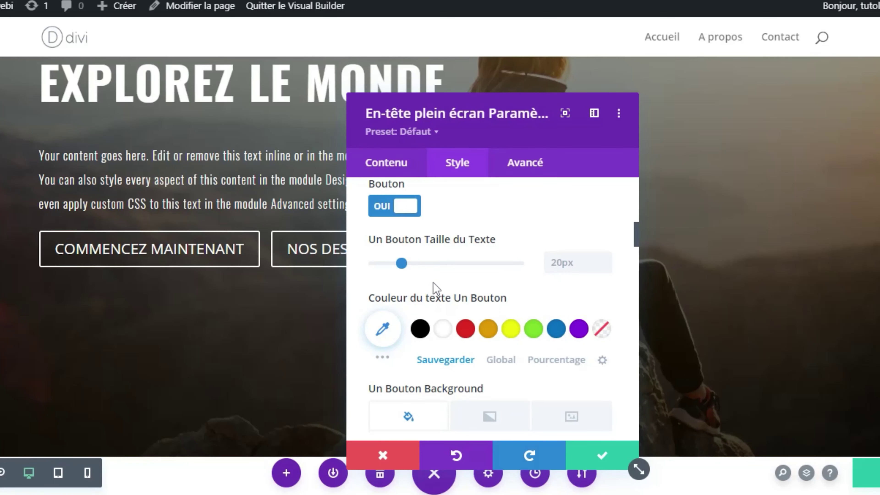
scroll(496, 299, down, 4)
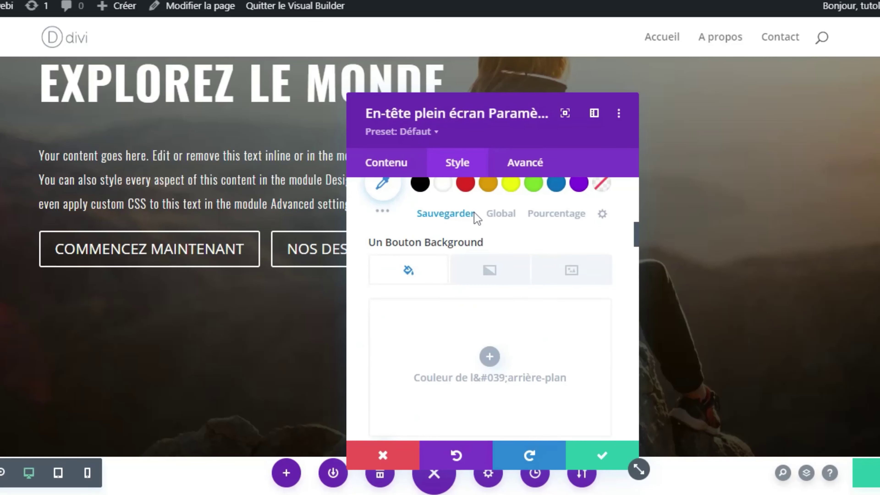
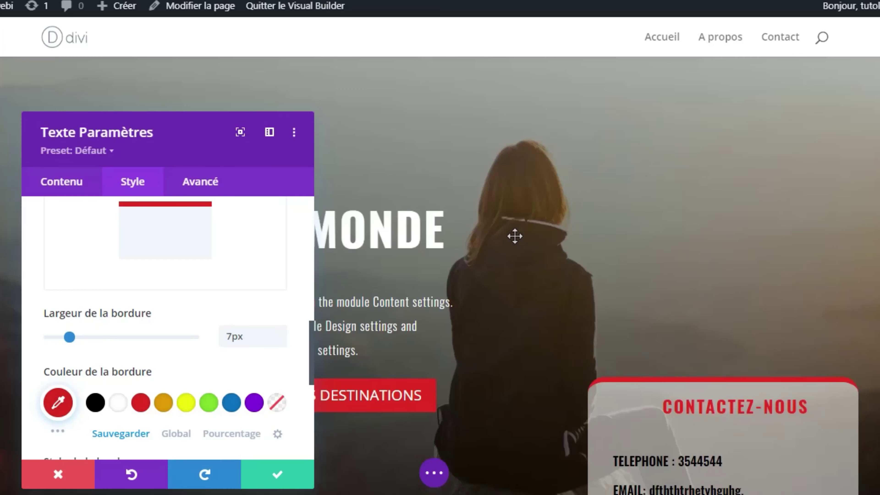
Look through the style options of the CONTACTEZ-NOUS text module and open its spacing (Espacement) settings
scroll(515, 236, down, 3)
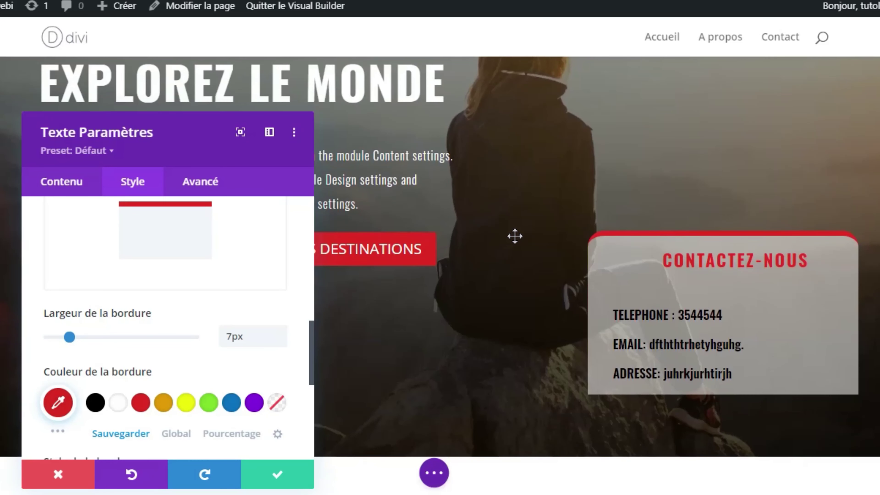
scroll(173, 330, down, 5)
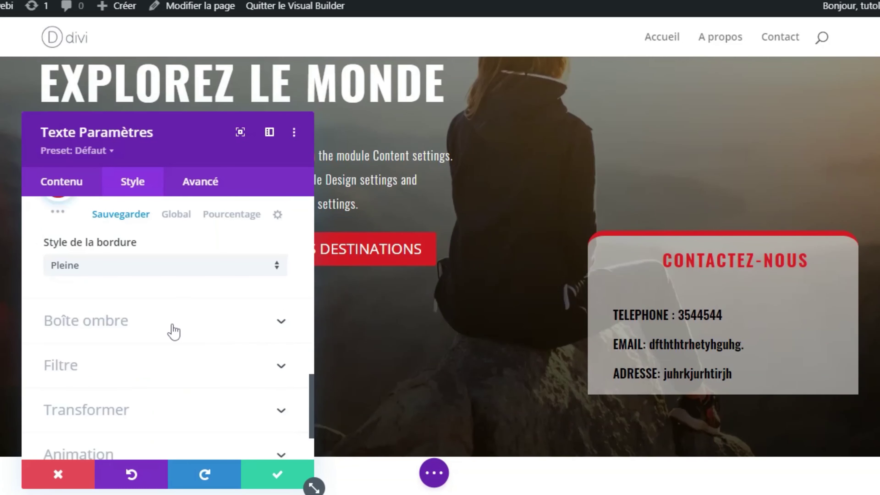
scroll(161, 356, down, 3)
scroll(124, 282, up, 7)
scroll(139, 292, down, 2)
scroll(140, 294, down, 5)
scroll(139, 320, up, 2)
scroll(138, 320, down, 2)
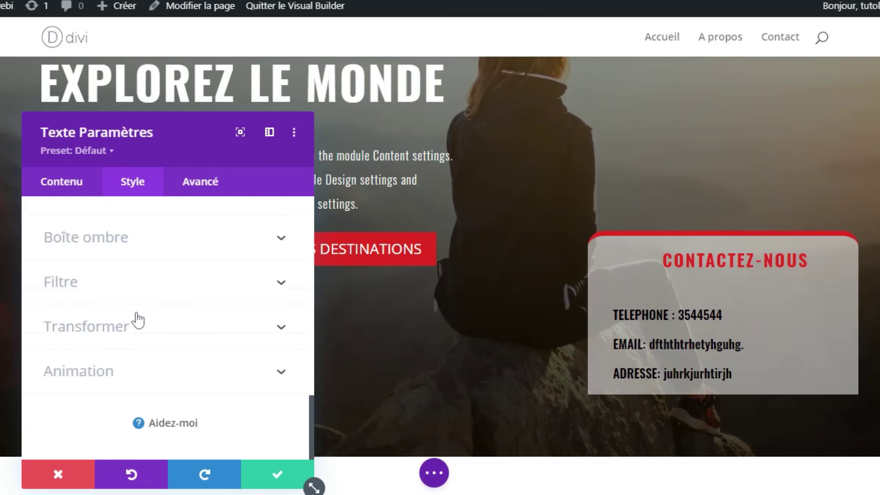
scroll(139, 320, up, 4)
scroll(138, 319, up, 11)
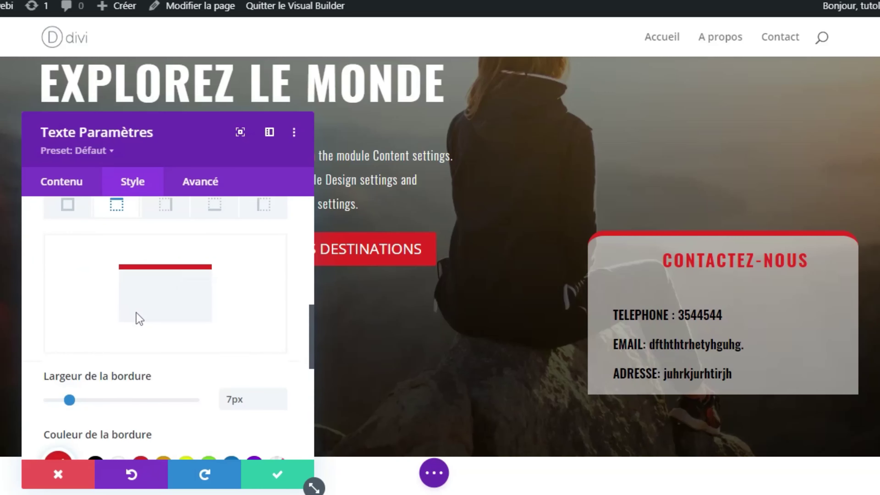
scroll(137, 314, up, 8)
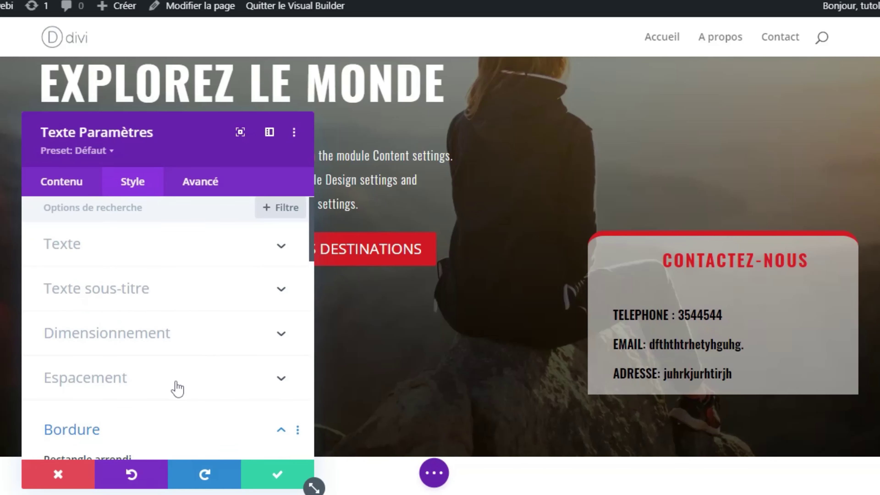
click(178, 388)
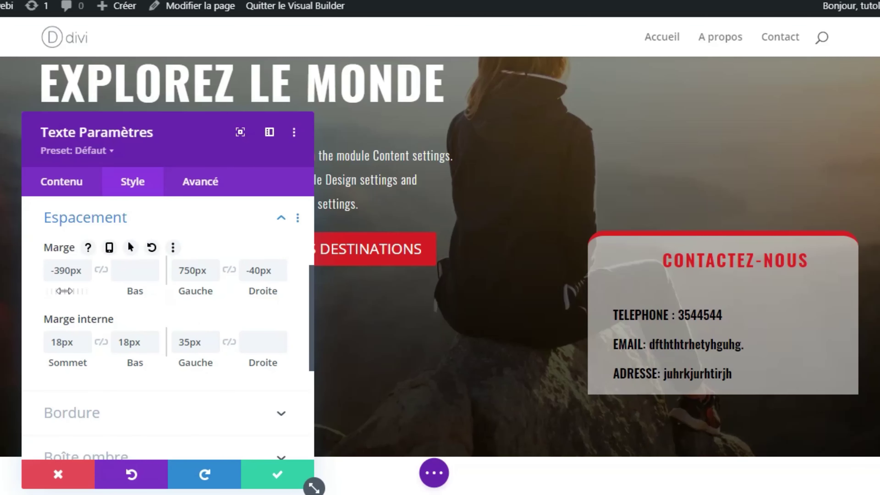
Set the CONTACTEZ-NOUS text module's top margin to -413px and save the module's settings
drag(65, 290, 1, 289)
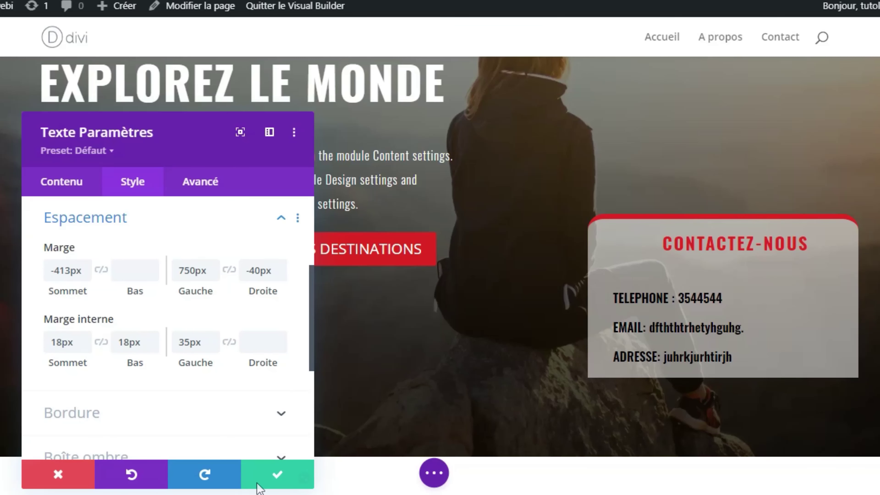
click(284, 479)
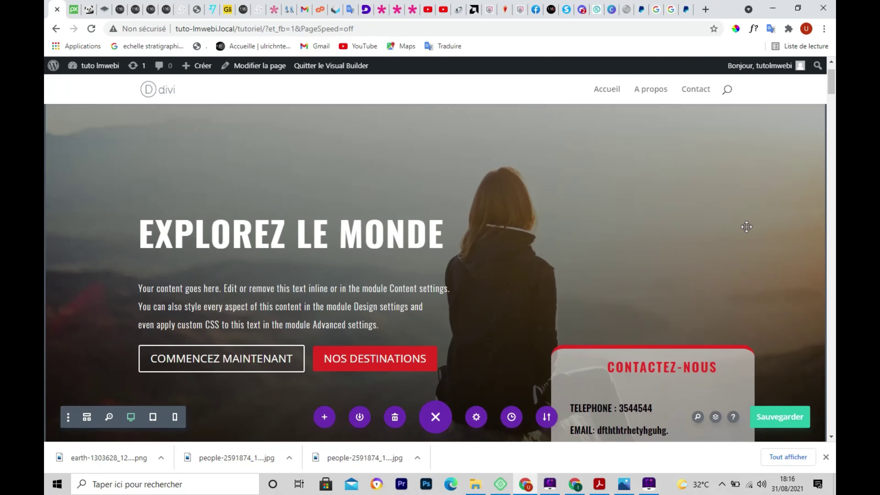
Insert a Normal section below the header with a row of three equal columns
scroll(746, 227, down, 5)
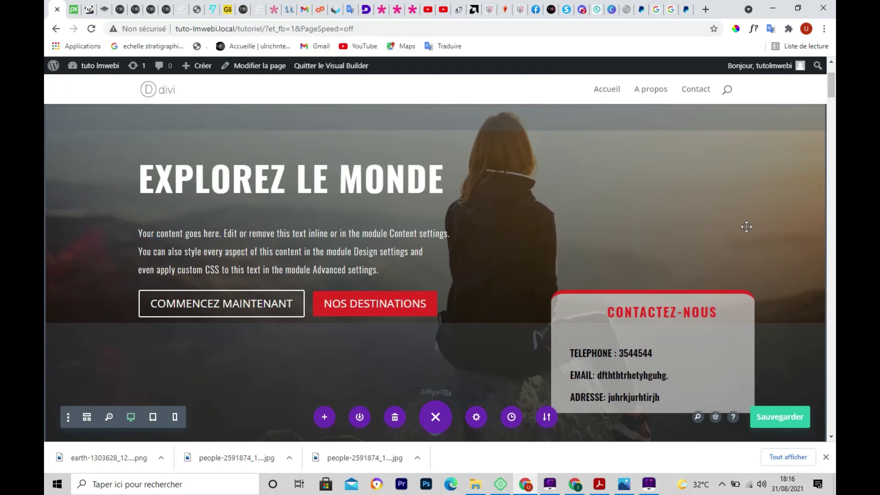
scroll(747, 227, down, 3)
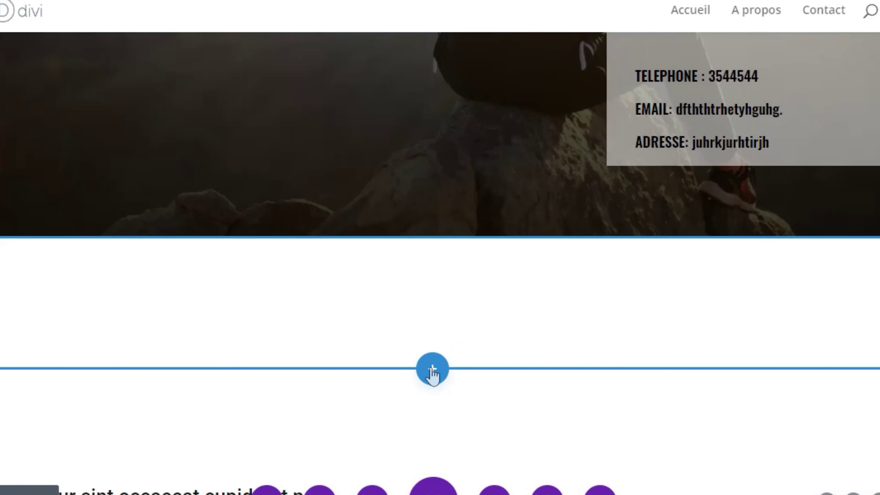
click(433, 369)
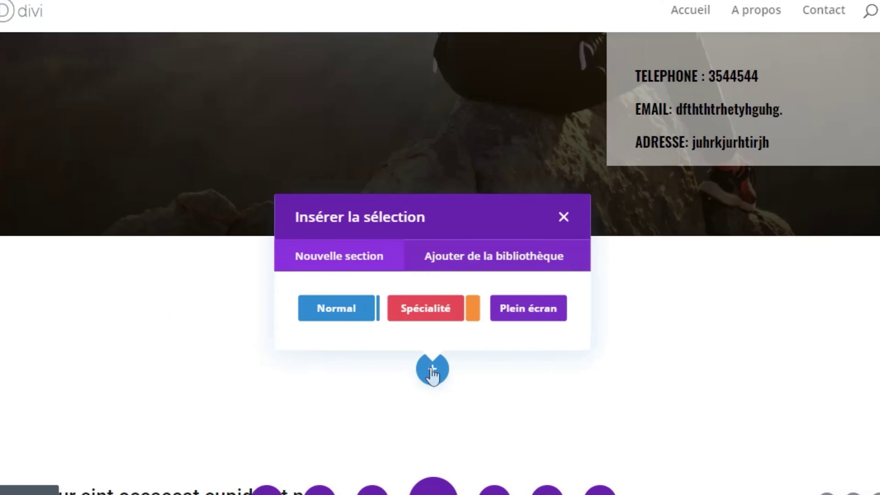
click(334, 316)
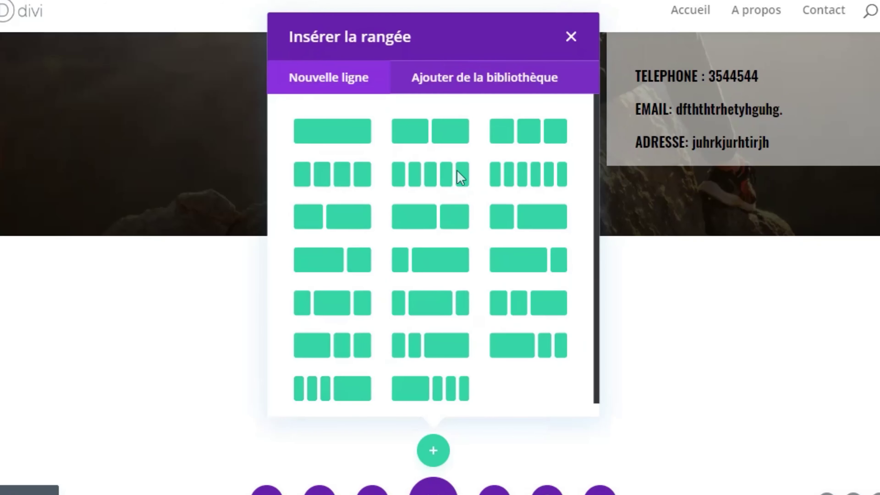
click(533, 137)
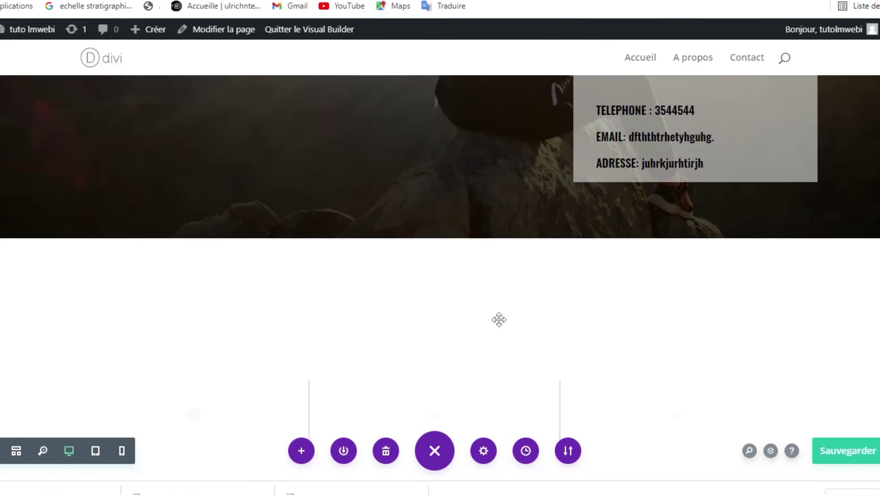
Add an Image module to the first column of the new row and open the media library to choose its picture
scroll(499, 320, down, 2)
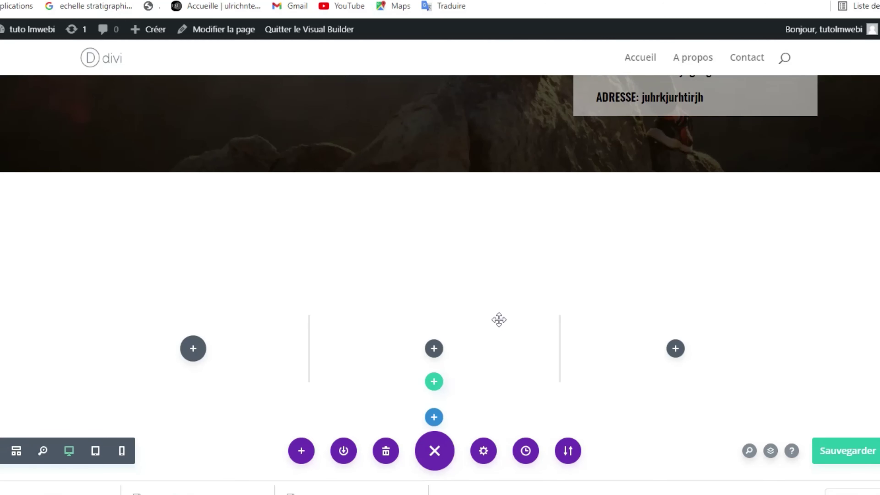
scroll(499, 319, down, 4)
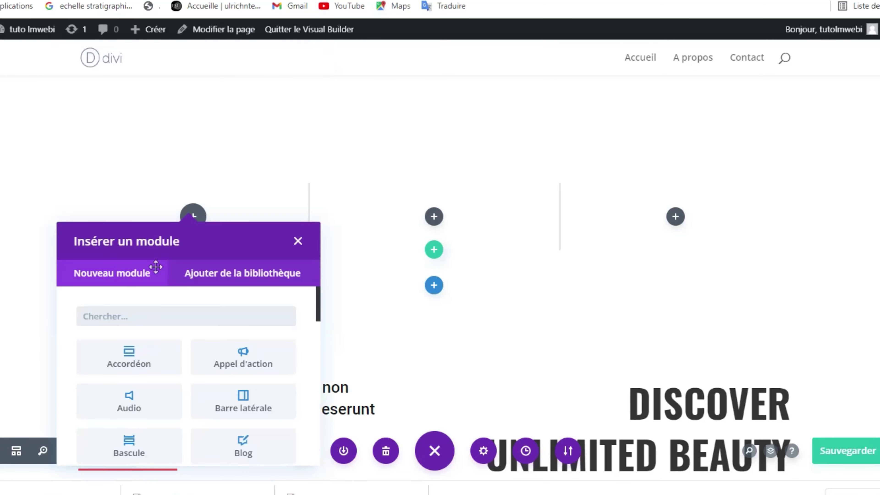
click(139, 315)
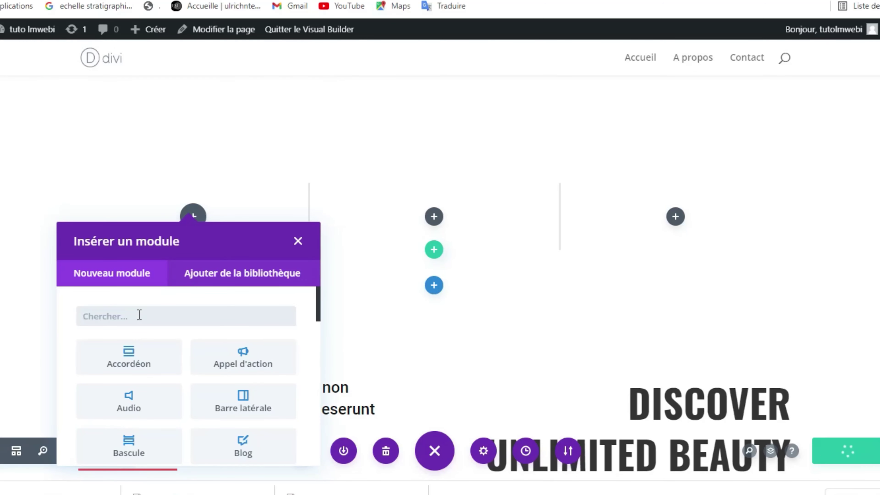
text(ima)
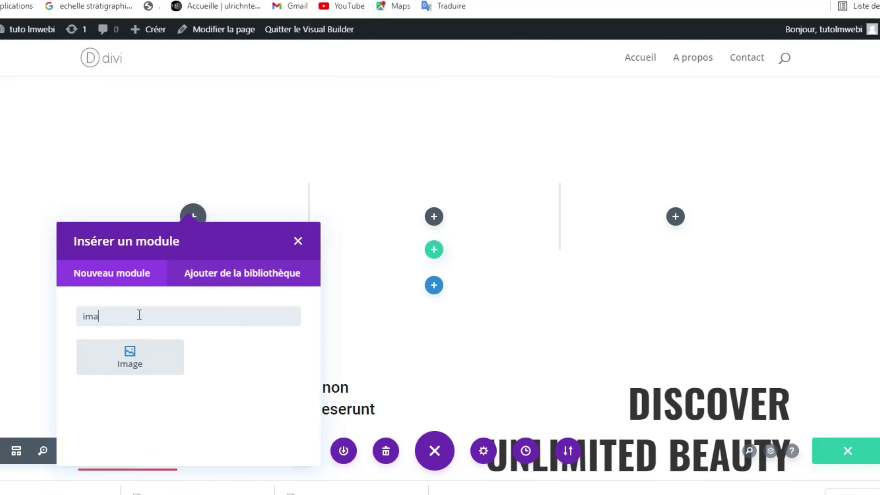
click(135, 363)
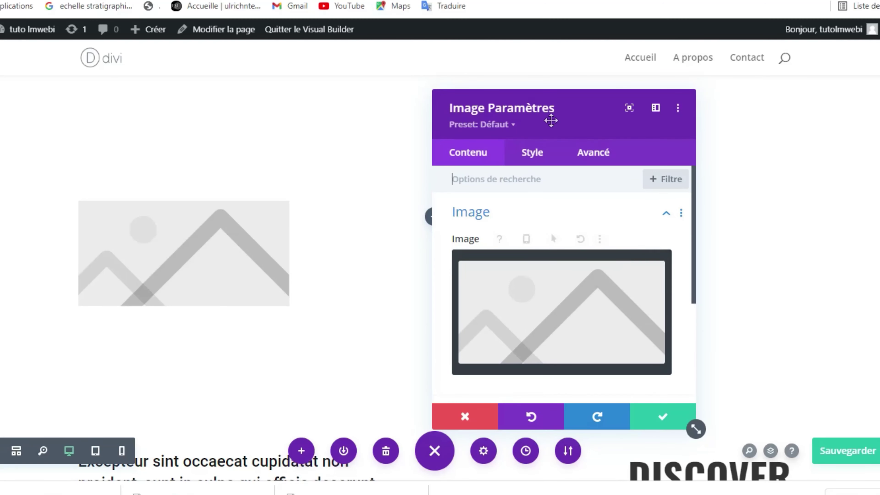
drag(529, 118, 486, 106)
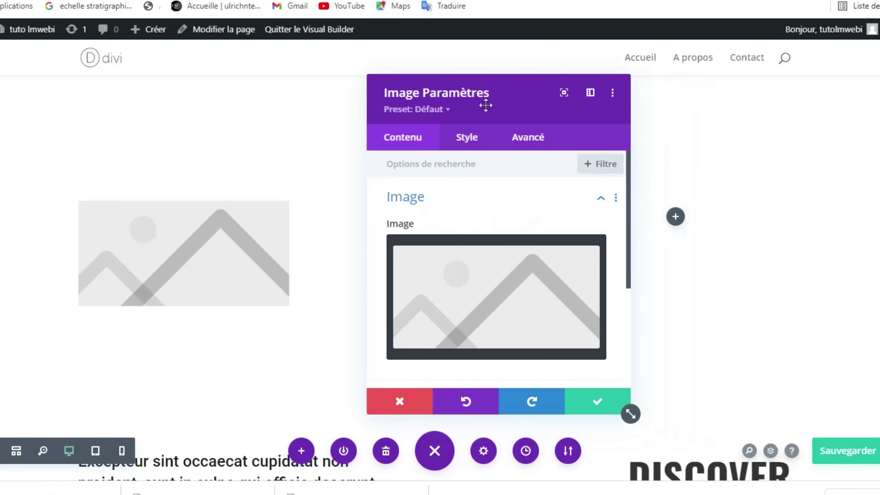
click(500, 297)
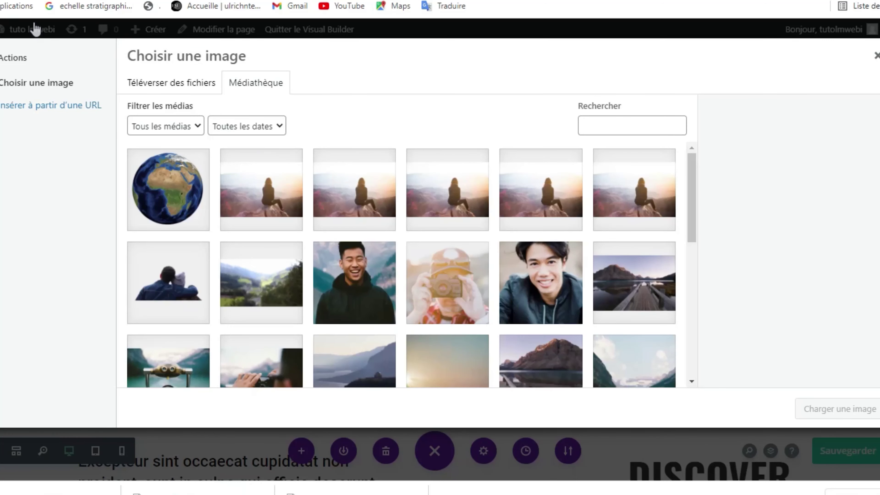
Switch to Pixabay, search for "planette" and open the illustration of the globe showing Africa on a plain background
click(46, 1)
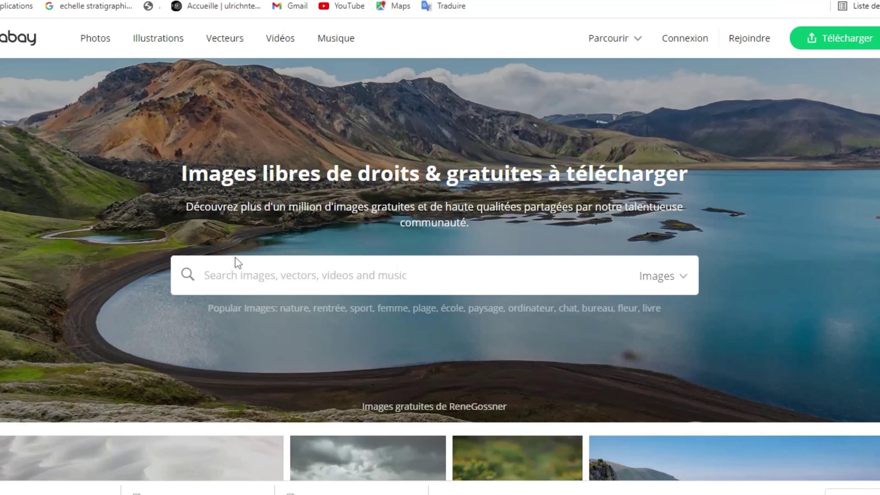
click(260, 270)
text(pl)
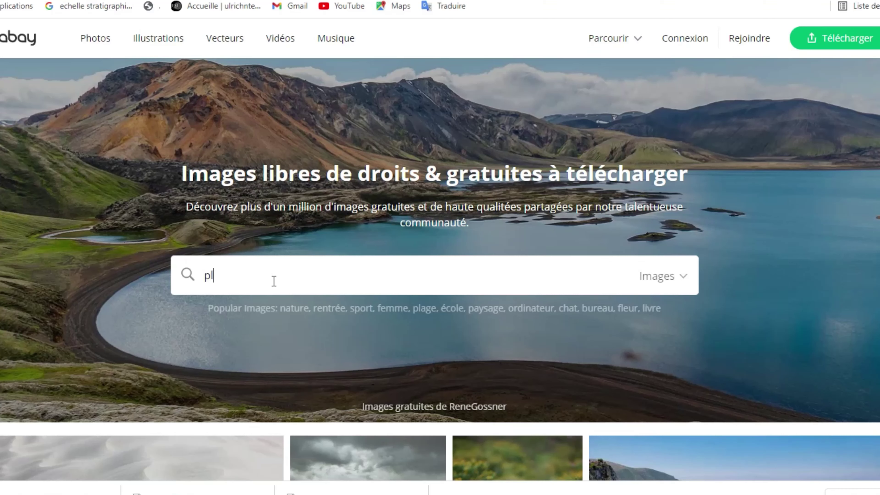
text(anette)
key(Return)
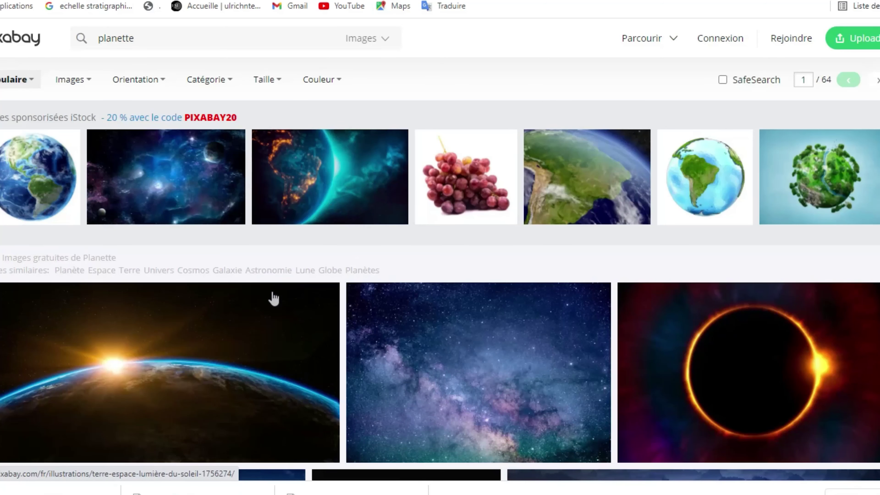
scroll(273, 299, down, 10)
scroll(273, 299, down, 5)
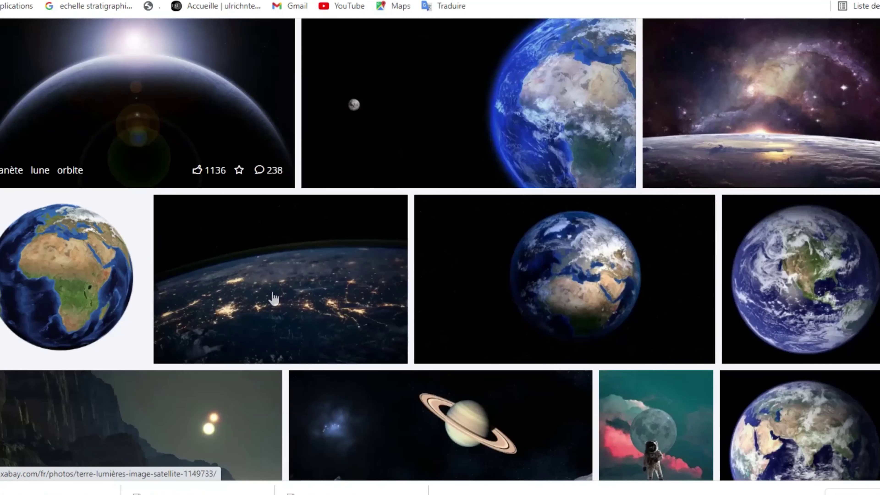
scroll(429, 255, down, 3)
scroll(518, 194, up, 2)
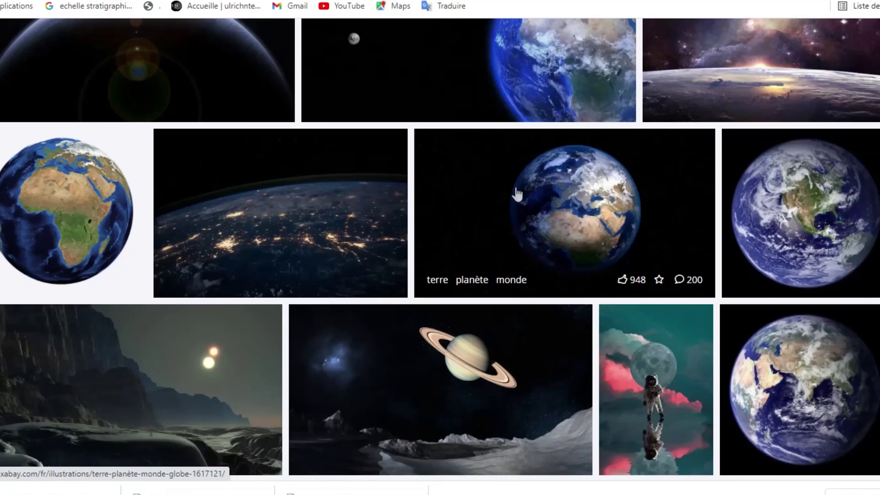
click(66, 218)
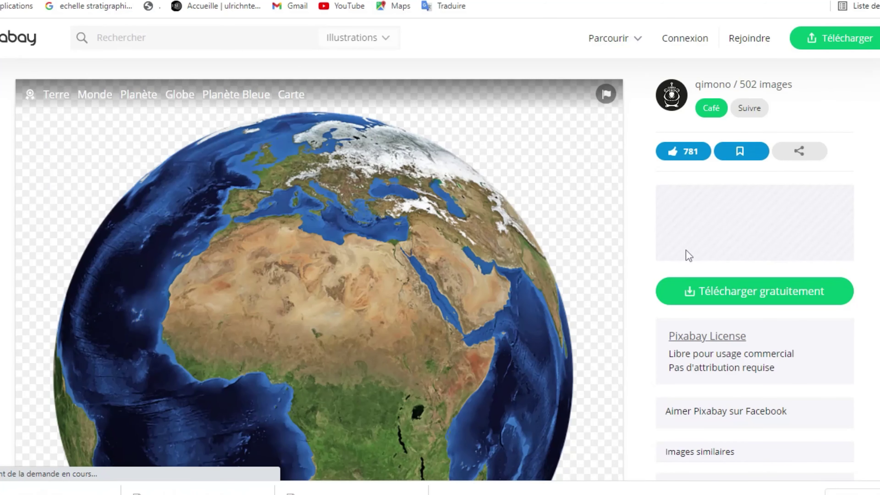
Download the globe illustration as a 1280×1280 PNG
scroll(686, 254, down, 2)
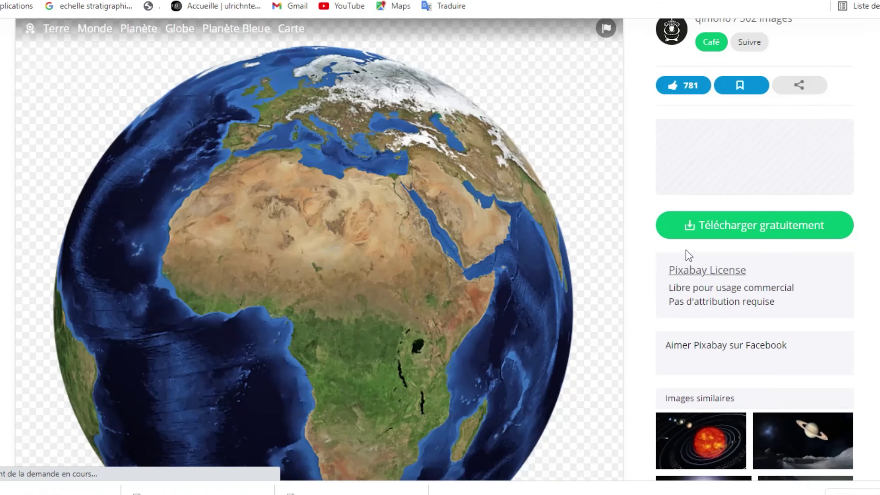
click(691, 229)
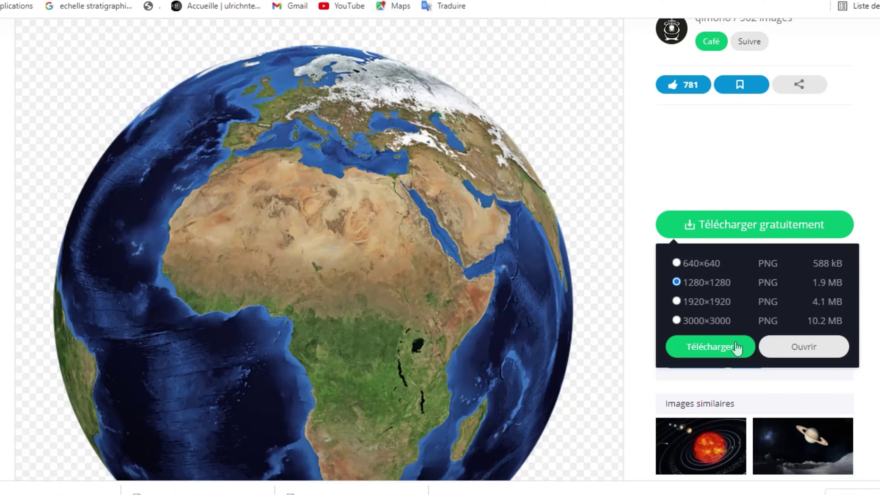
click(715, 353)
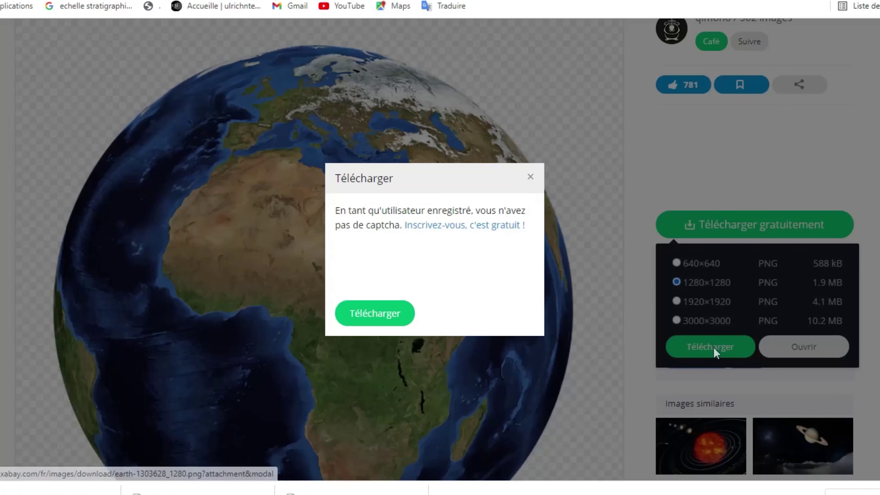
click(358, 266)
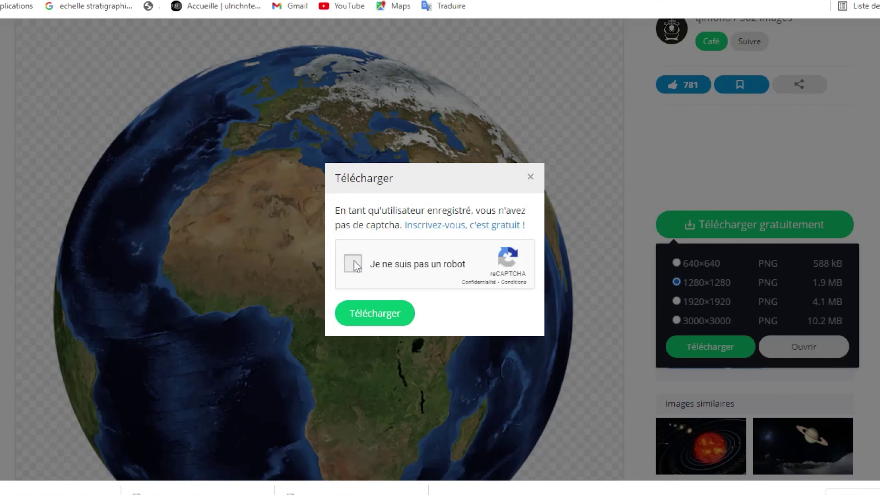
click(366, 315)
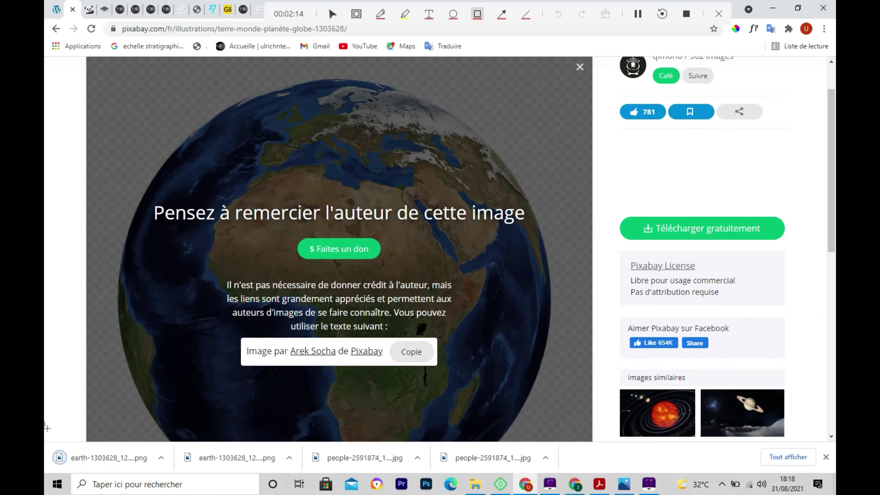
Switch to TinyPNG, compress the downloaded earth PNG there and download the compressed file
mouse_move(46, 427)
mouse_down()
mouse_move(84, 482)
mouse_move(209, 482)
mouse_move(175, 477)
mouse_up()
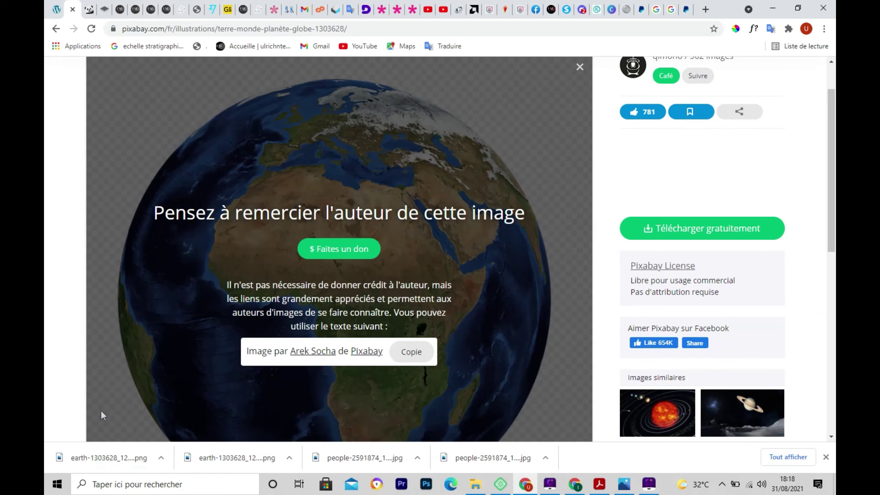
click(87, 10)
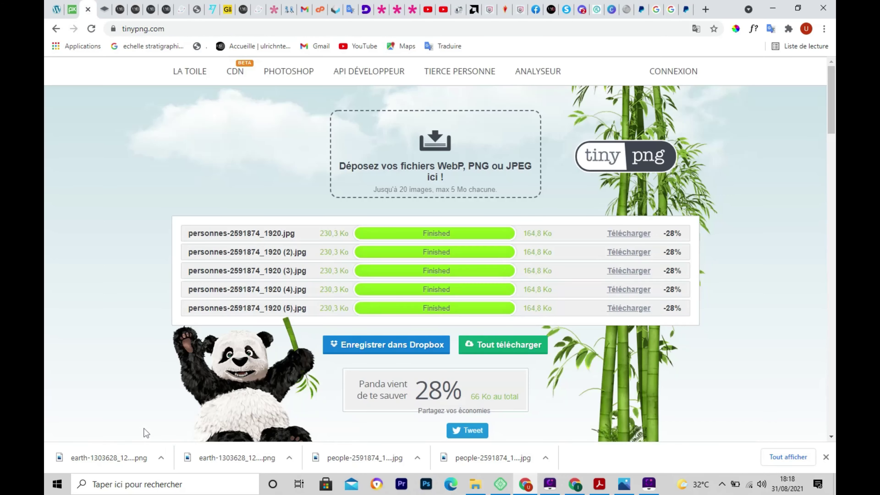
drag(113, 462, 431, 166)
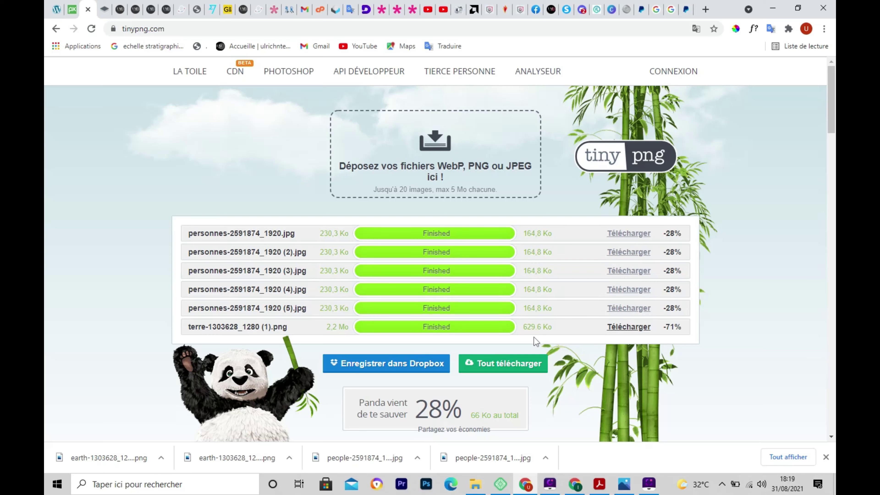
click(625, 326)
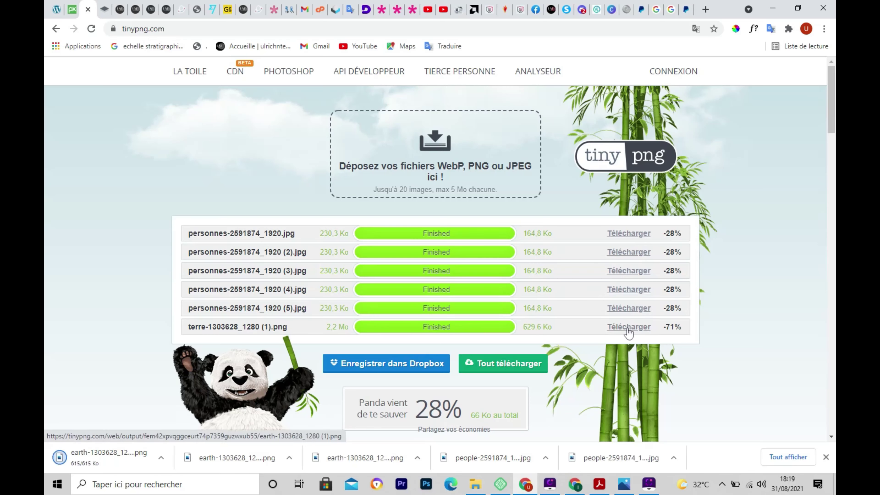
Return to the Divi page, upload the compressed earth PNG to the media library and load it into the Image module
click(54, 10)
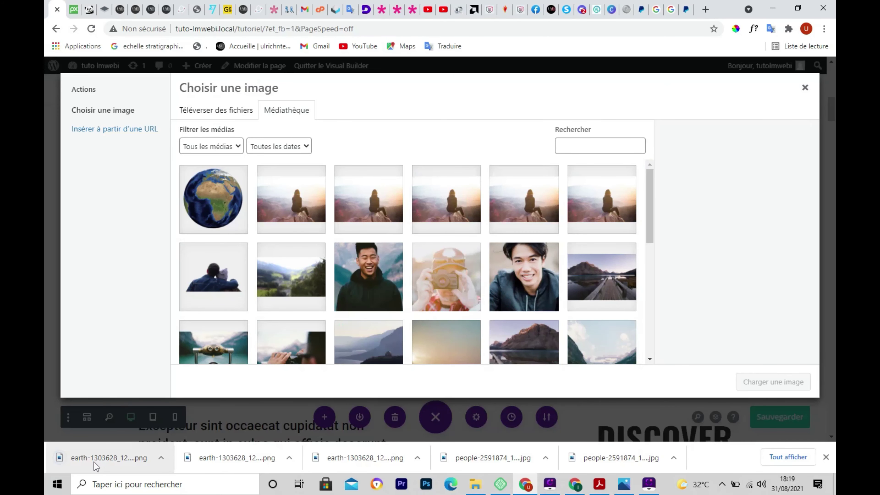
drag(103, 458, 394, 256)
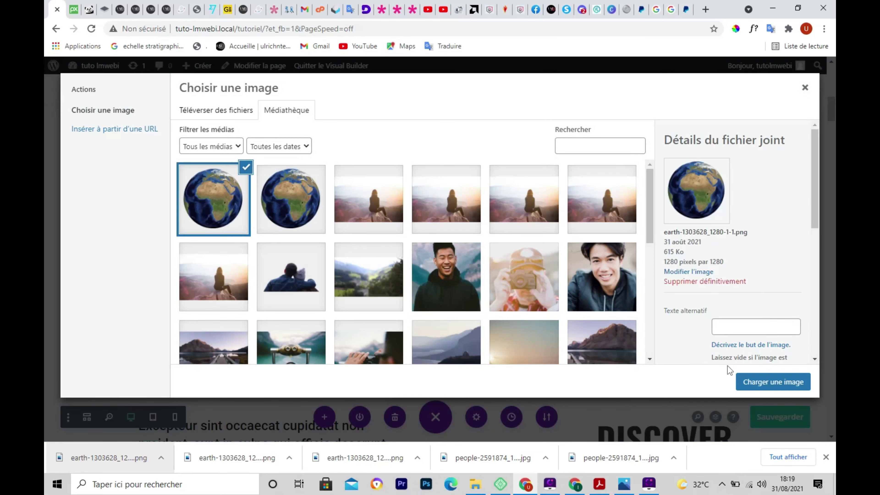
key(ctrl+F6)
mouse_move(723, 368)
mouse_down()
mouse_move(757, 394)
mouse_move(824, 397)
mouse_up()
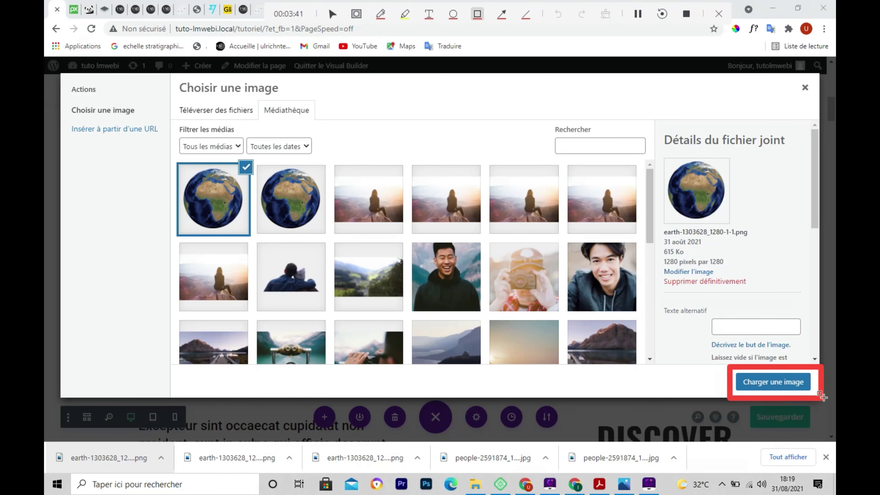
key(Escape)
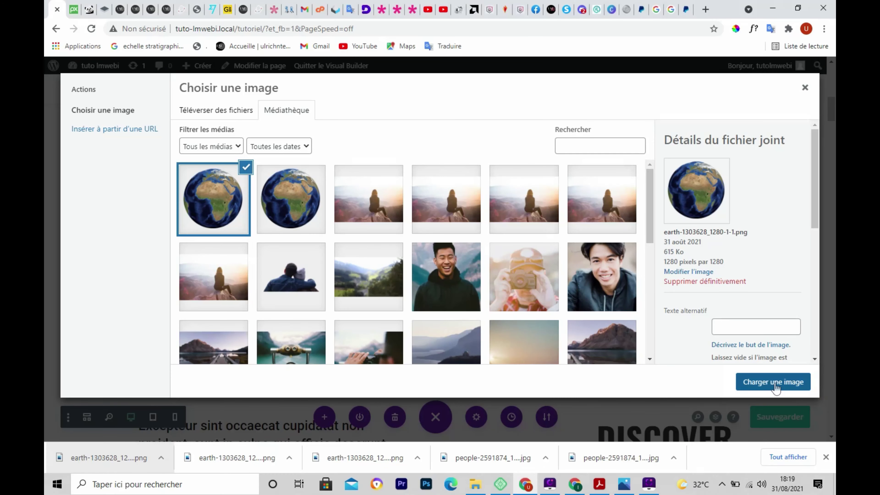
click(775, 385)
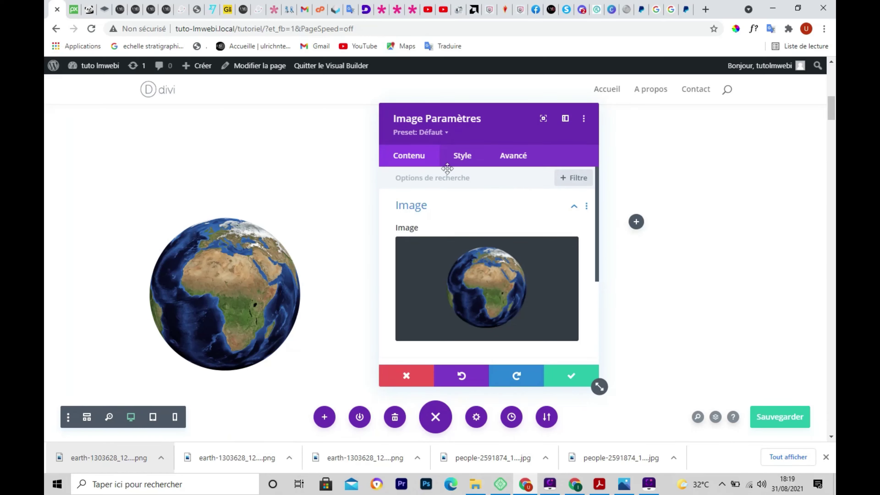
Set the globe image's top margin to -386px so that it overlaps the header's lower edge
click(463, 158)
click(448, 274)
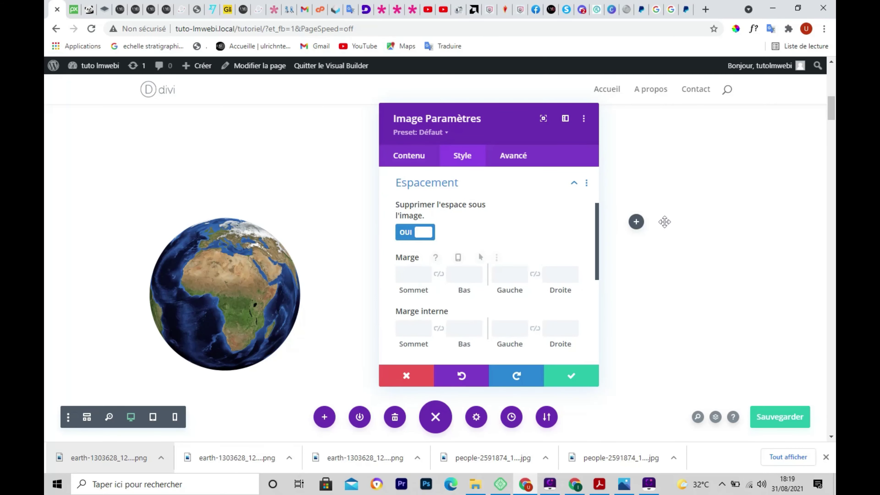
scroll(665, 221, up, 3)
scroll(665, 222, up, 2)
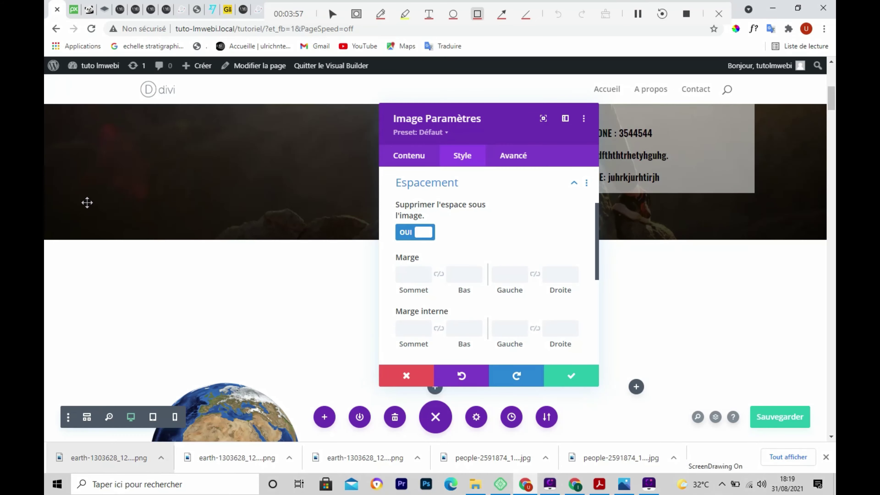
mouse_move(84, 194)
mouse_down()
mouse_move(86, 247)
mouse_move(265, 334)
mouse_move(298, 363)
mouse_move(327, 361)
mouse_up()
key(Escape)
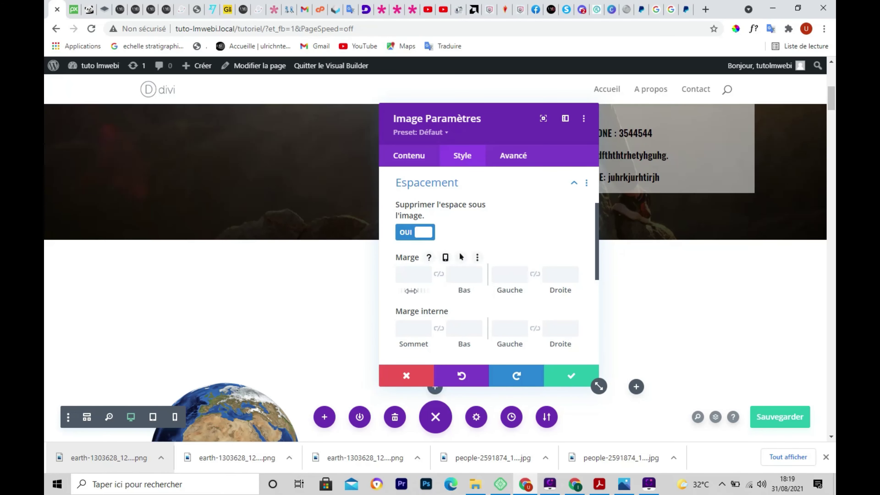
drag(411, 291, 427, 301)
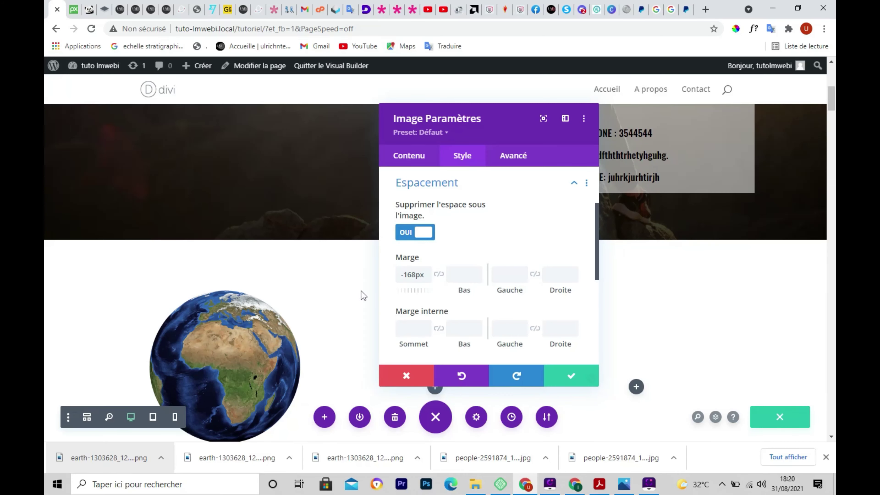
drag(346, 289, 47, 274)
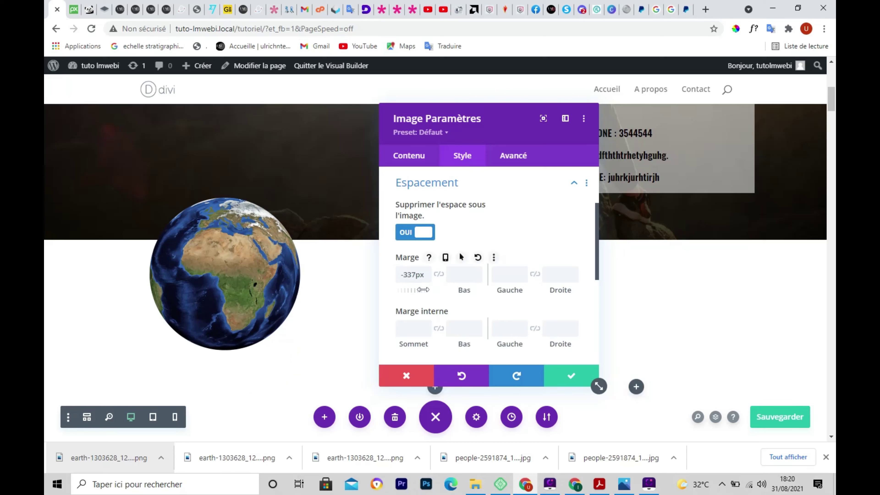
drag(408, 292, 340, 297)
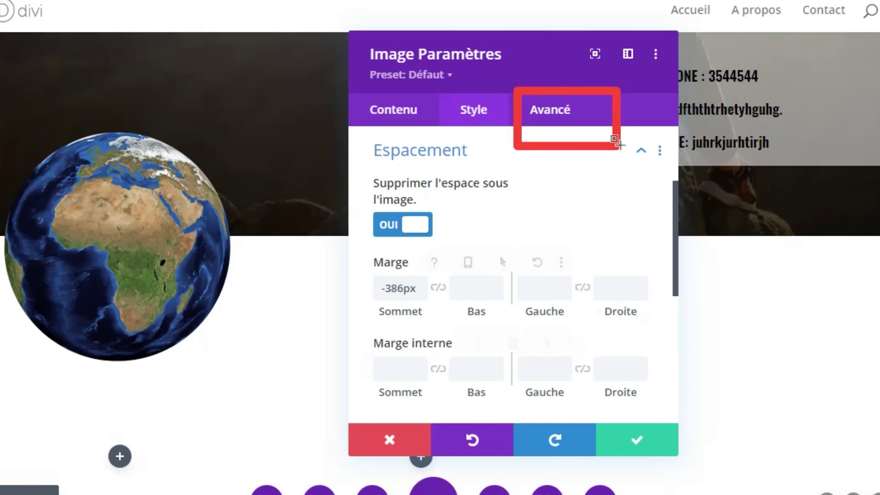
Select the Rotating scroll transform effect in the globe image's advanced settings
click(556, 114)
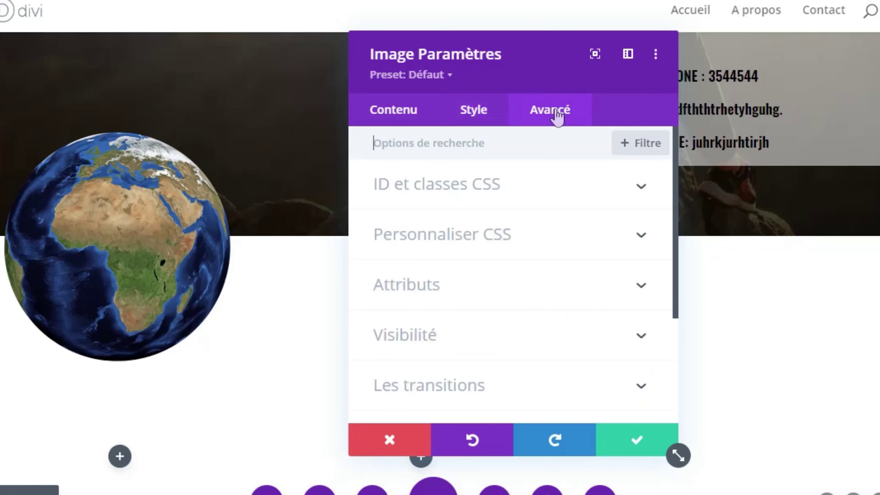
scroll(508, 269, down, 3)
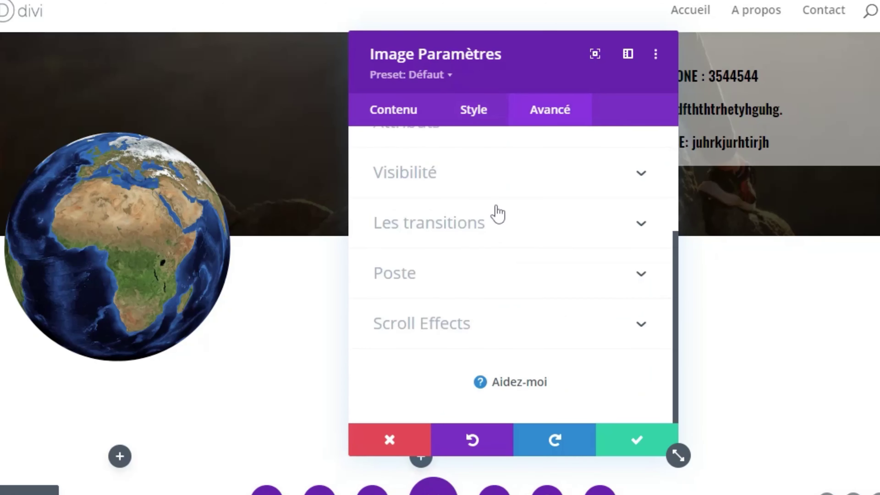
click(479, 232)
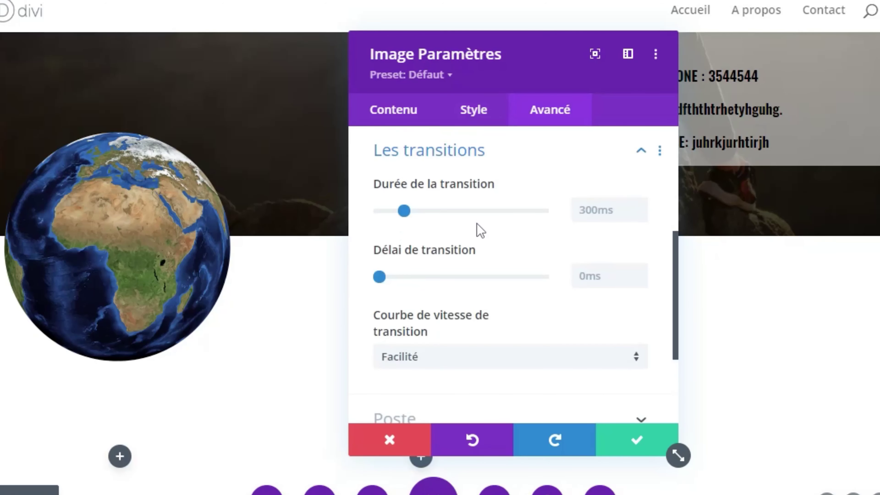
scroll(440, 321, down, 4)
scroll(440, 322, up, 5)
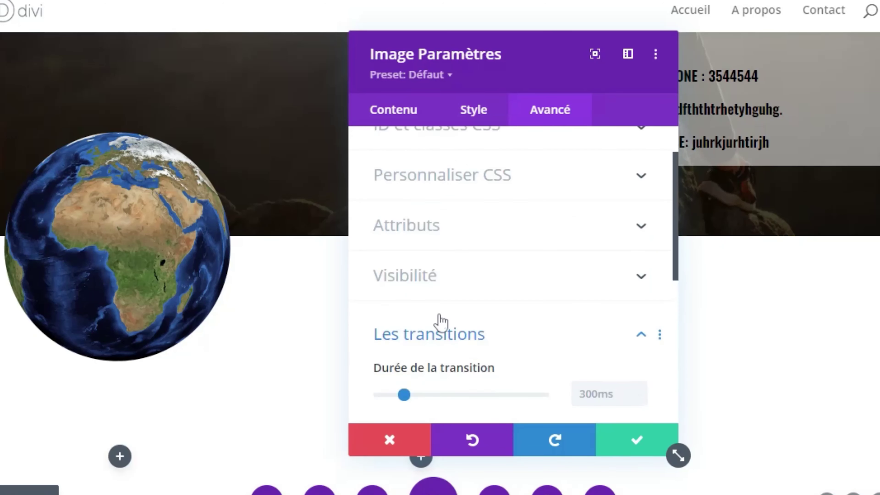
scroll(440, 323, up, 2)
scroll(440, 322, down, 6)
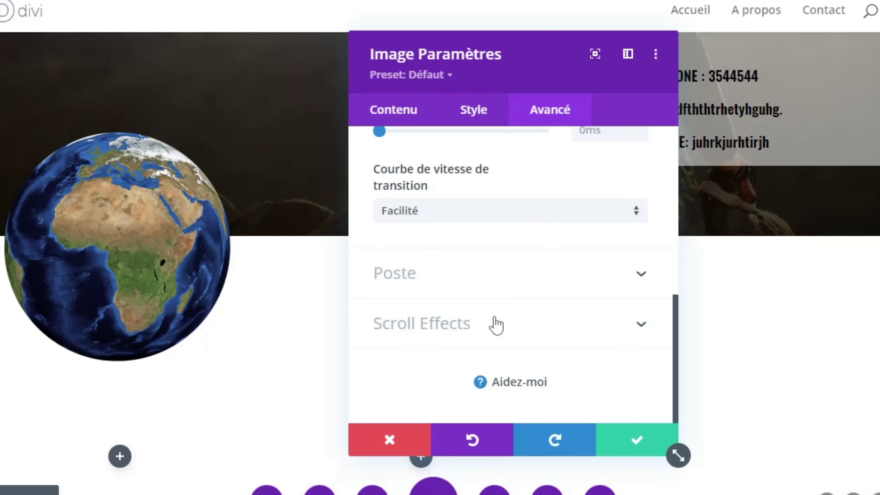
click(495, 324)
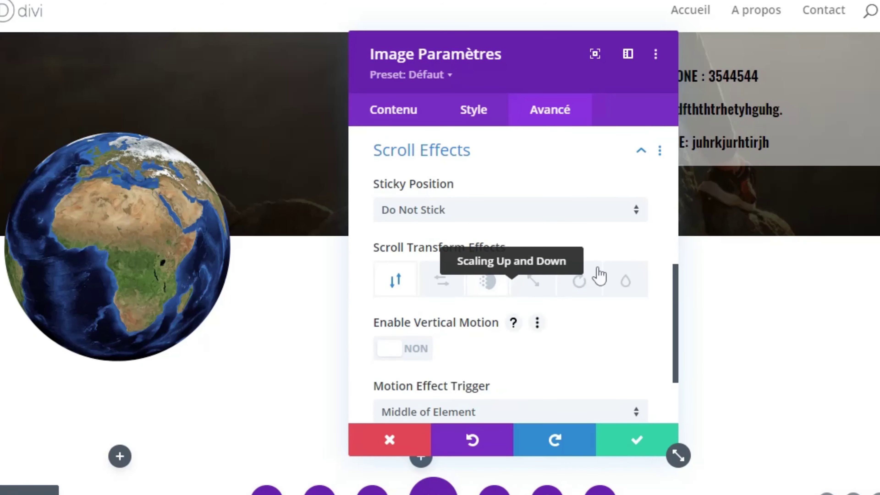
scroll(466, 328, down, 2)
scroll(468, 326, up, 2)
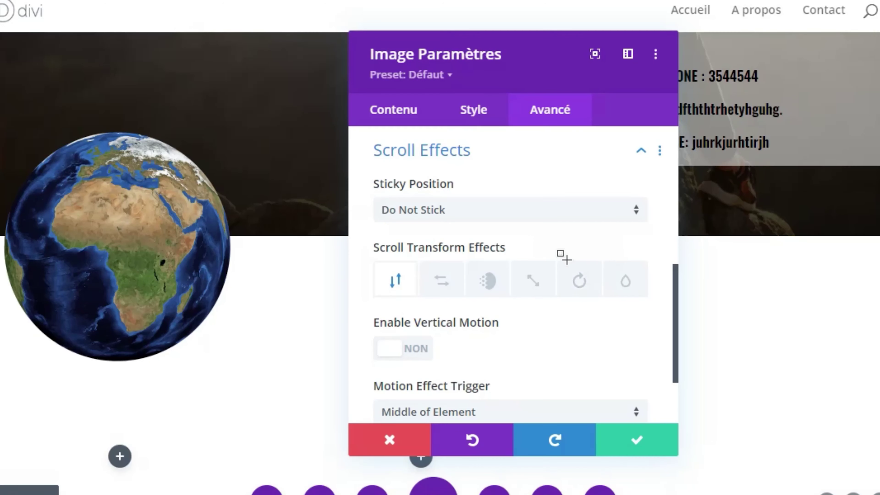
mouse_move(559, 257)
mouse_down()
mouse_move(583, 299)
mouse_move(596, 301)
mouse_up()
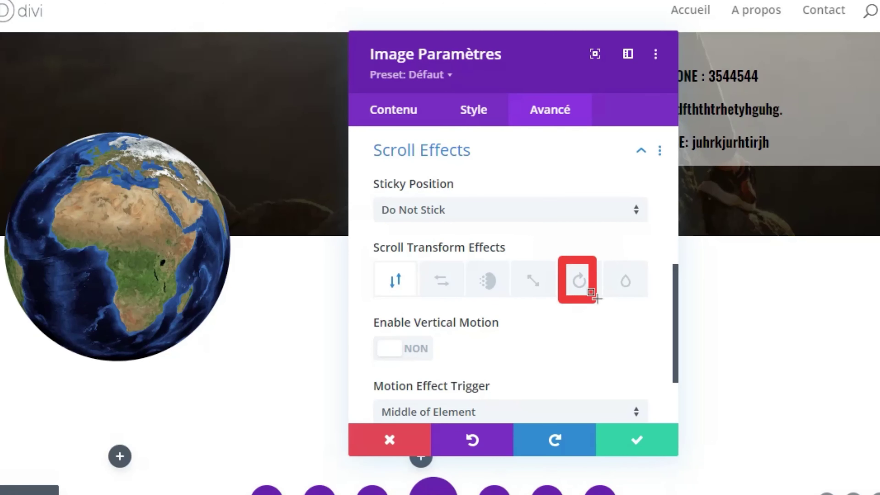
click(585, 287)
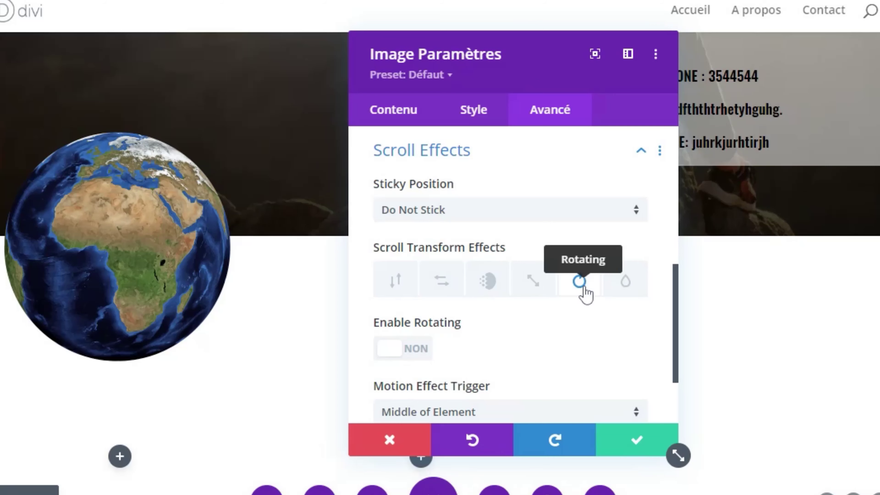
Enable rotating on the globe with an ending rotation of -90° and apply the image settings
scroll(487, 368, down, 2)
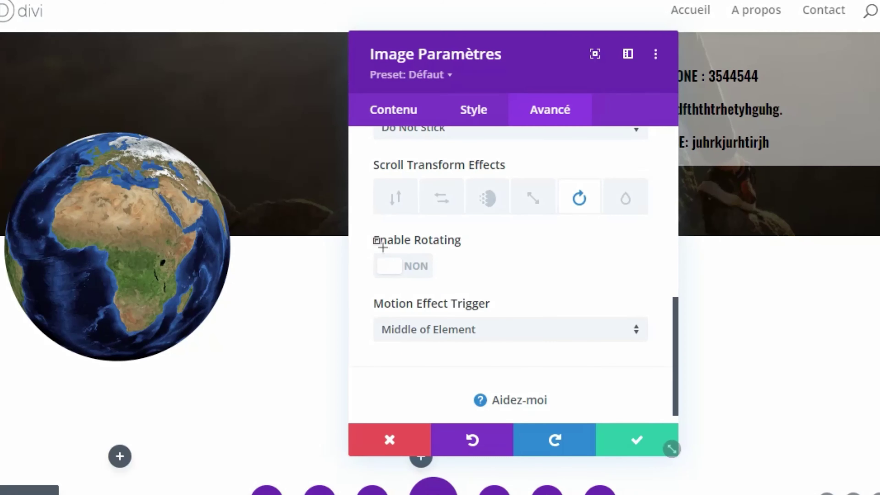
drag(364, 238, 468, 285)
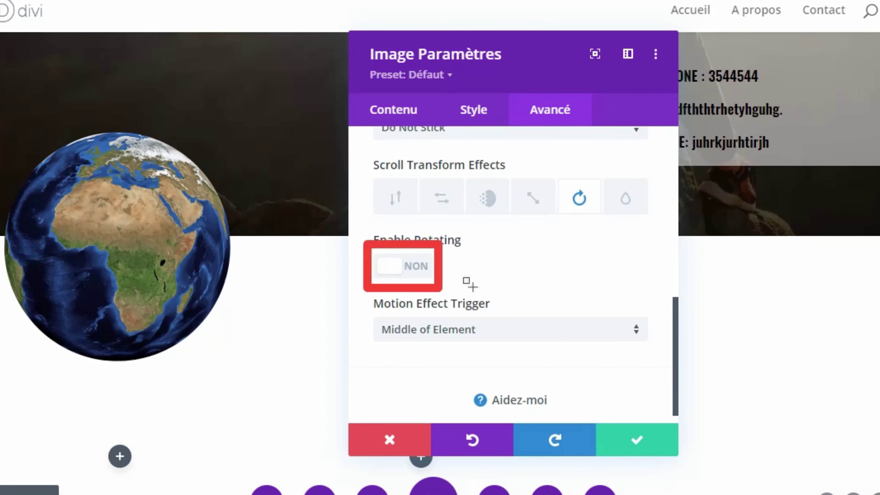
click(398, 274)
scroll(564, 294, down, 2)
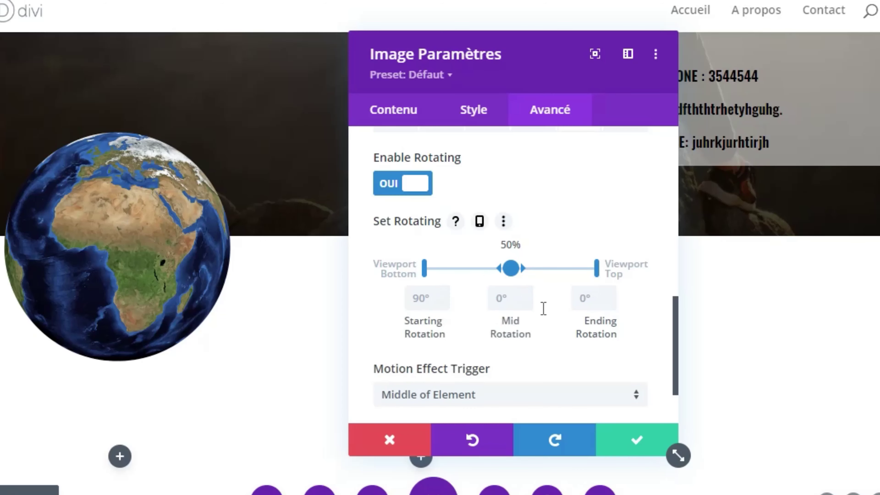
click(582, 298)
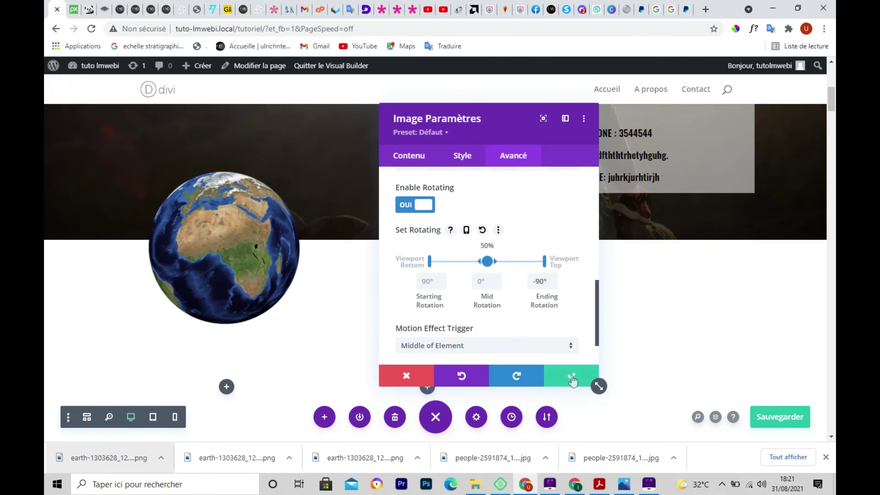
click(638, 443)
Save the page and exit the Visual Builder to the live page
mouse_move(831, 84)
mouse_down()
mouse_move(834, 108)
mouse_move(834, 85)
mouse_up()
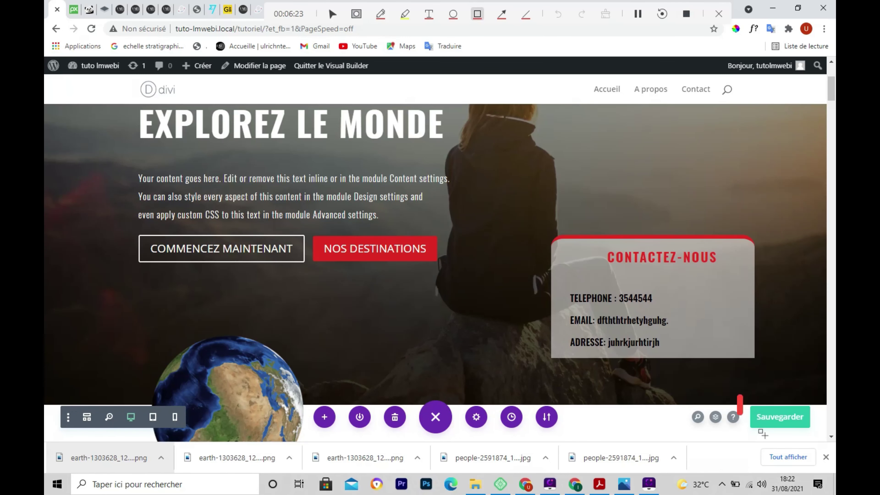
drag(740, 397, 816, 438)
click(780, 416)
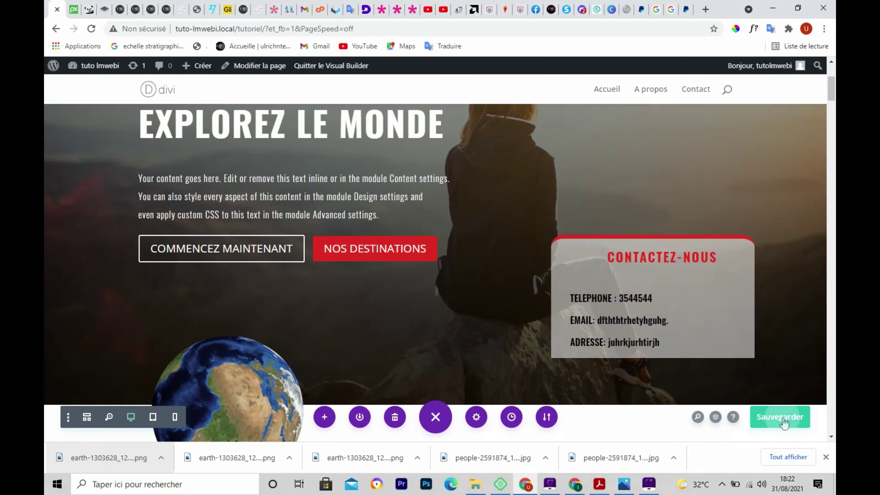
scroll(262, 127, up, 3)
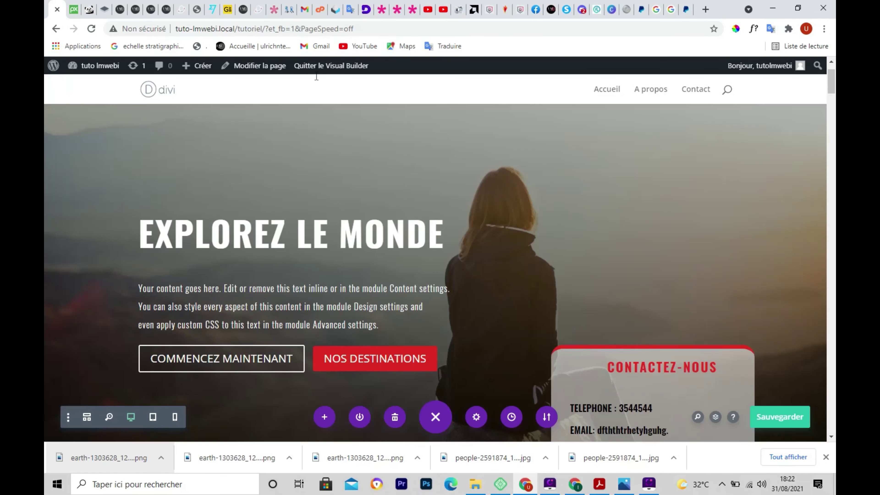
key(ctrl+shift+d)
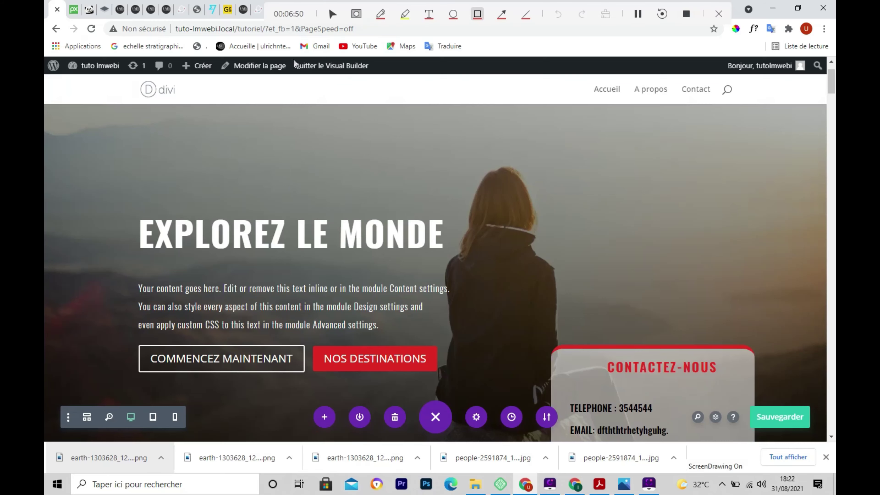
mouse_move(289, 59)
mouse_down()
mouse_move(340, 80)
mouse_move(379, 82)
mouse_up()
key(ctrl+shift+d)
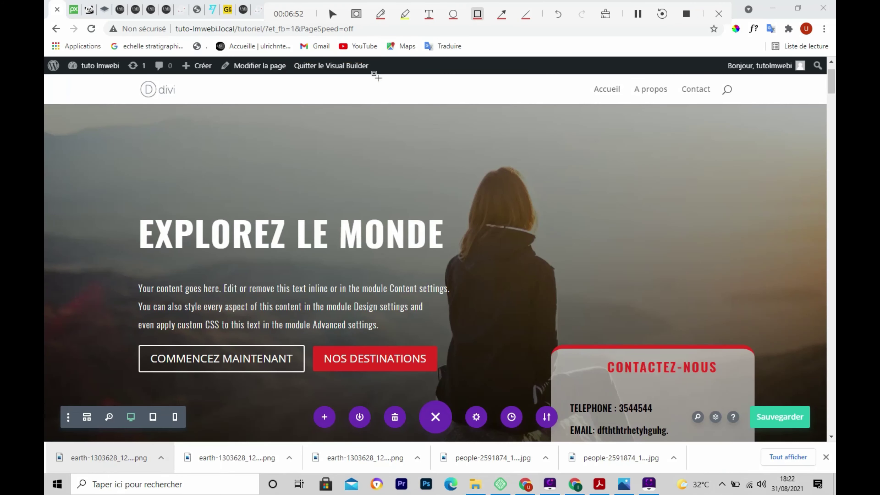
click(338, 66)
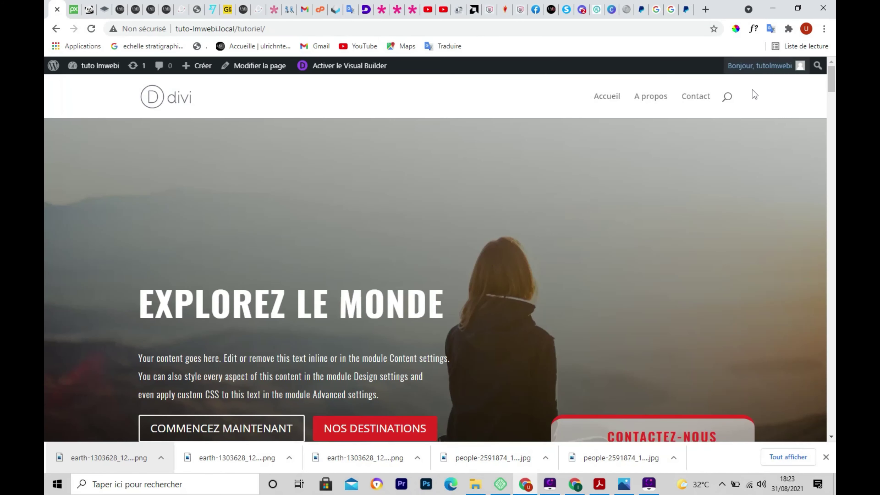
Check the globe's rotation on scroll and its overlap with the header on the live page
scroll(771, 134, down, 5)
scroll(772, 133, down, 7)
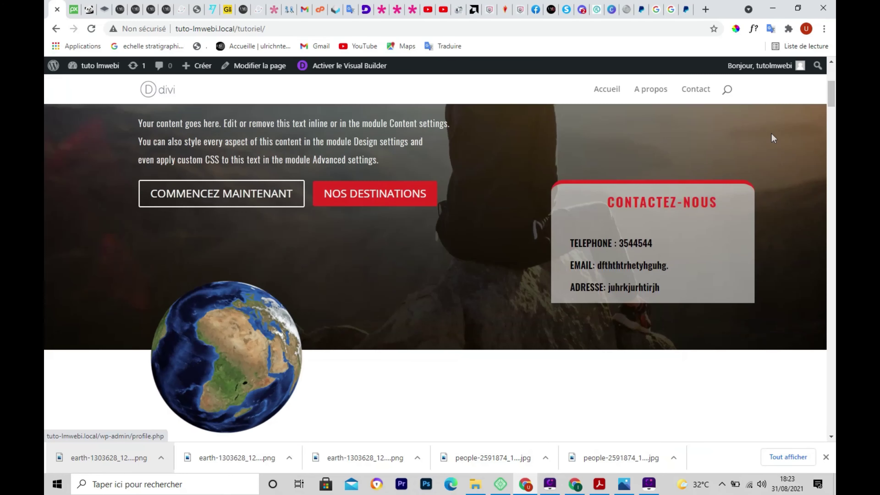
scroll(774, 138, down, 3)
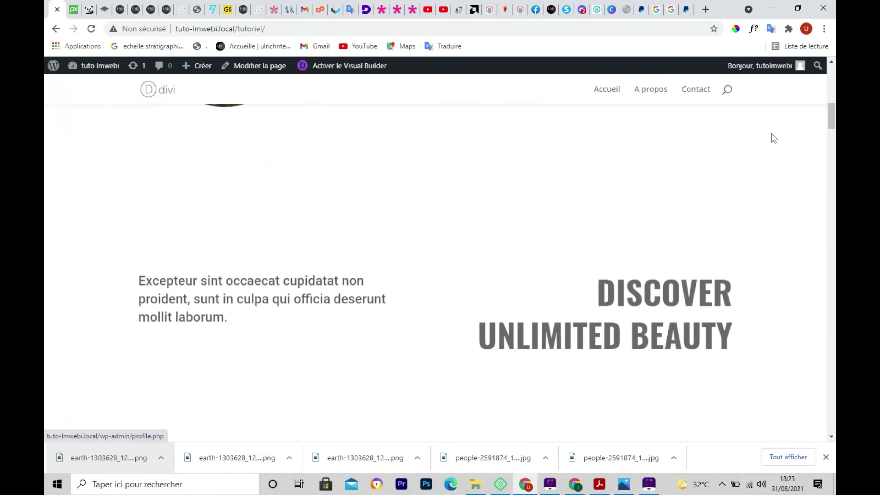
scroll(773, 138, up, 9)
scroll(774, 138, up, 6)
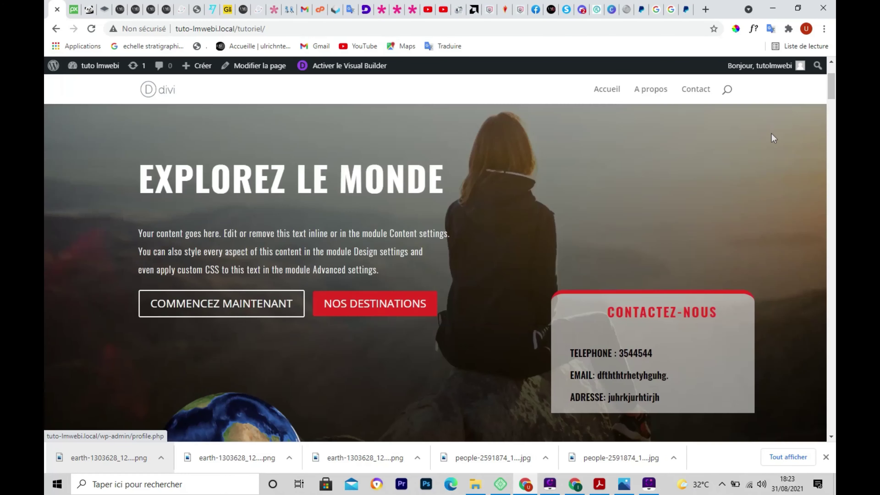
scroll(774, 138, down, 5)
scroll(770, 132, down, 4)
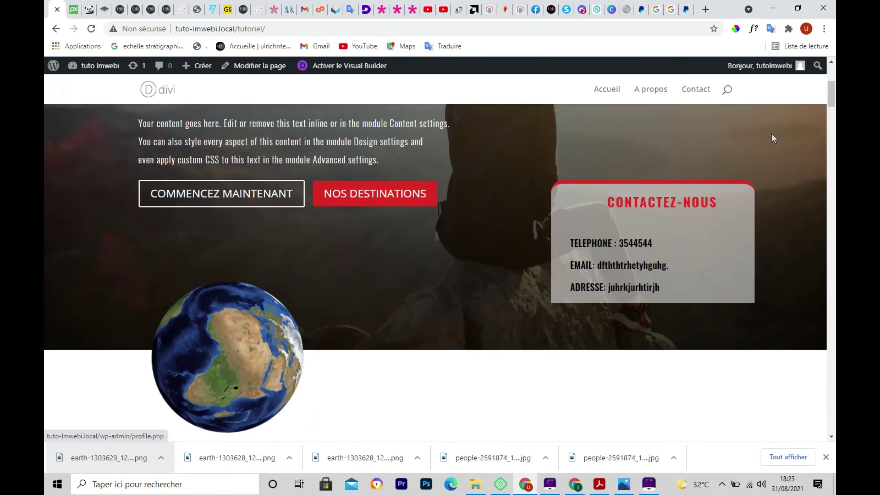
scroll(771, 132, up, 2)
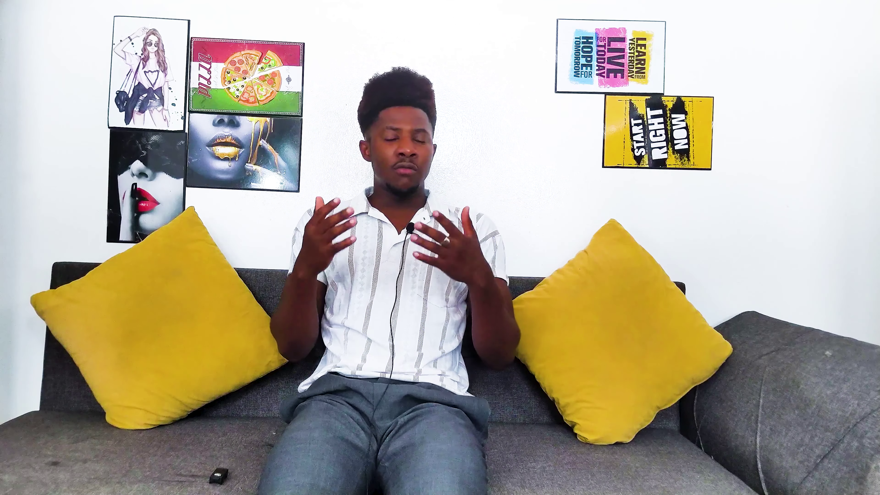